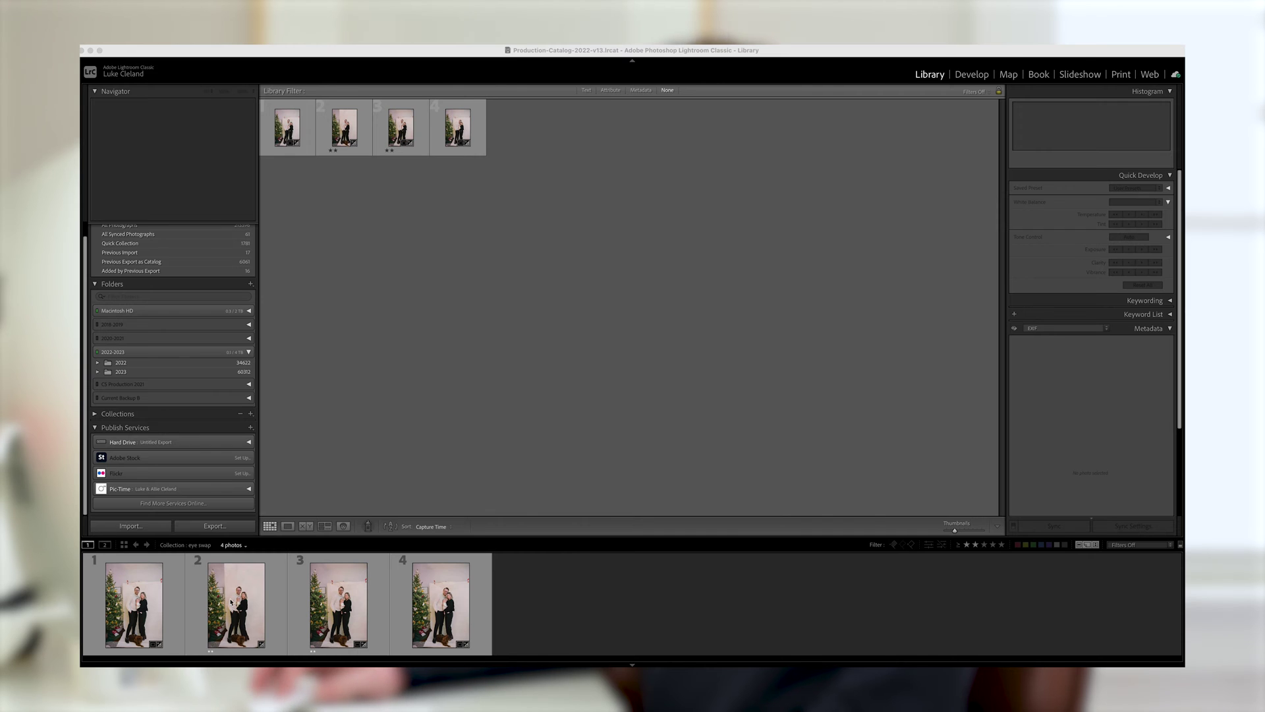
# Step: Compare the four family photos one by one at enlarged size, checking each person's face and eyes
pyautogui.doubleClick(232, 601)
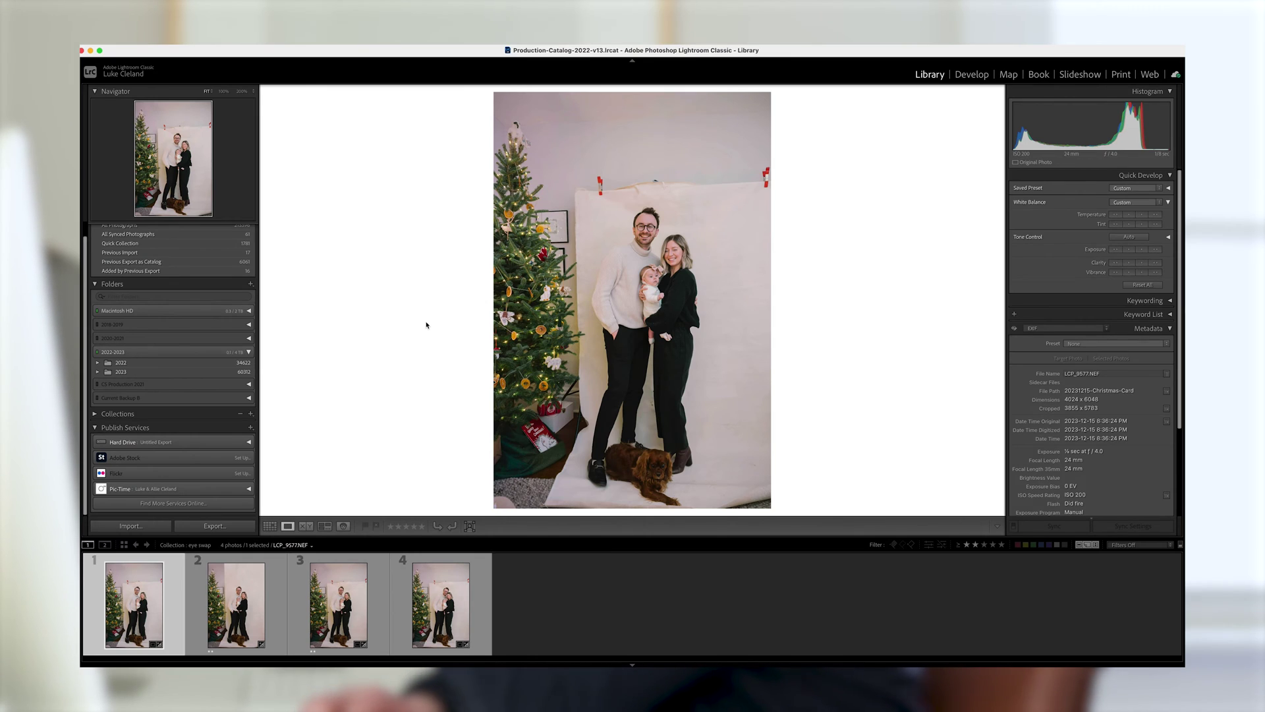
pyautogui.press('Right')
pyautogui.press('Right')
pyautogui.press('Right')
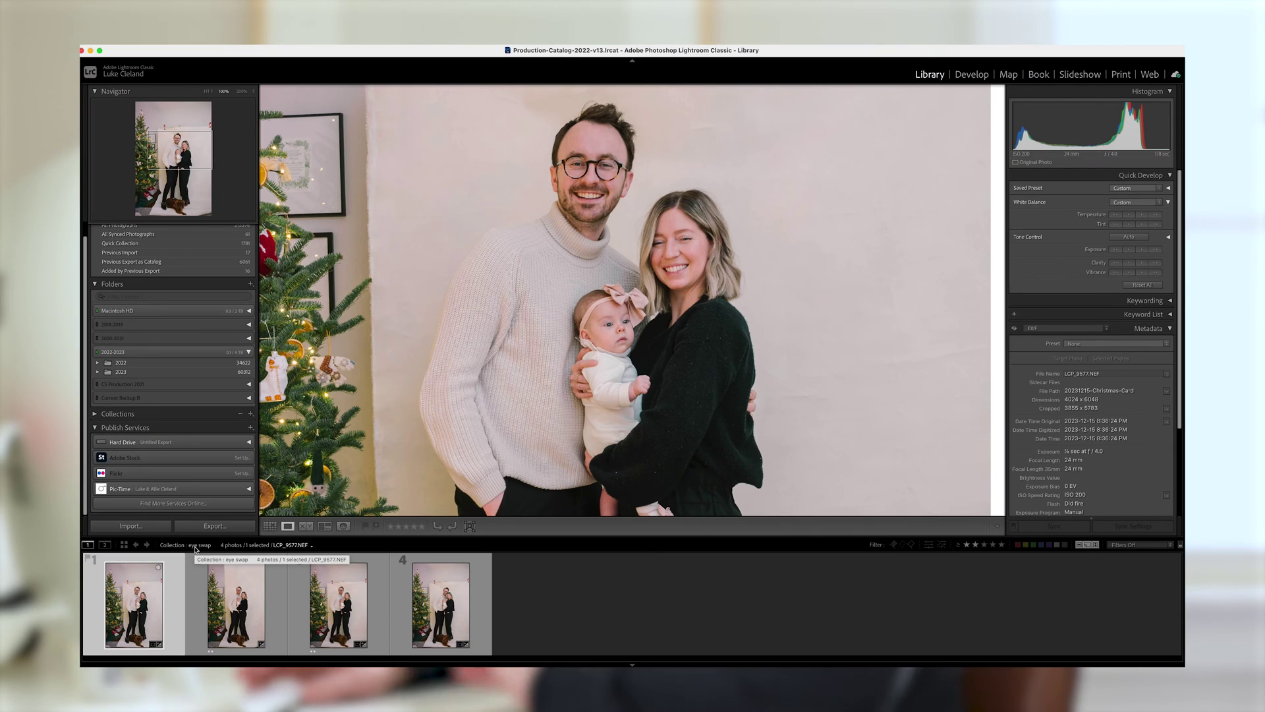
pyautogui.click(243, 558)
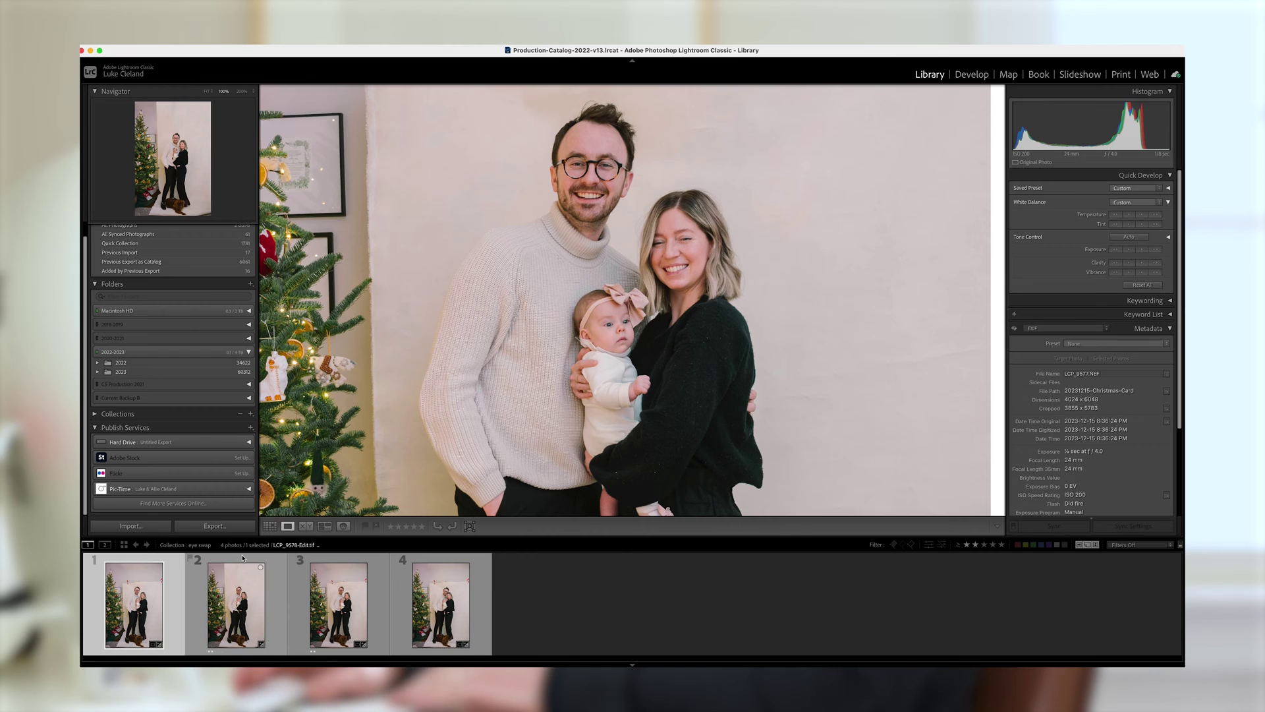
pyautogui.click(356, 580)
pyautogui.click(471, 593)
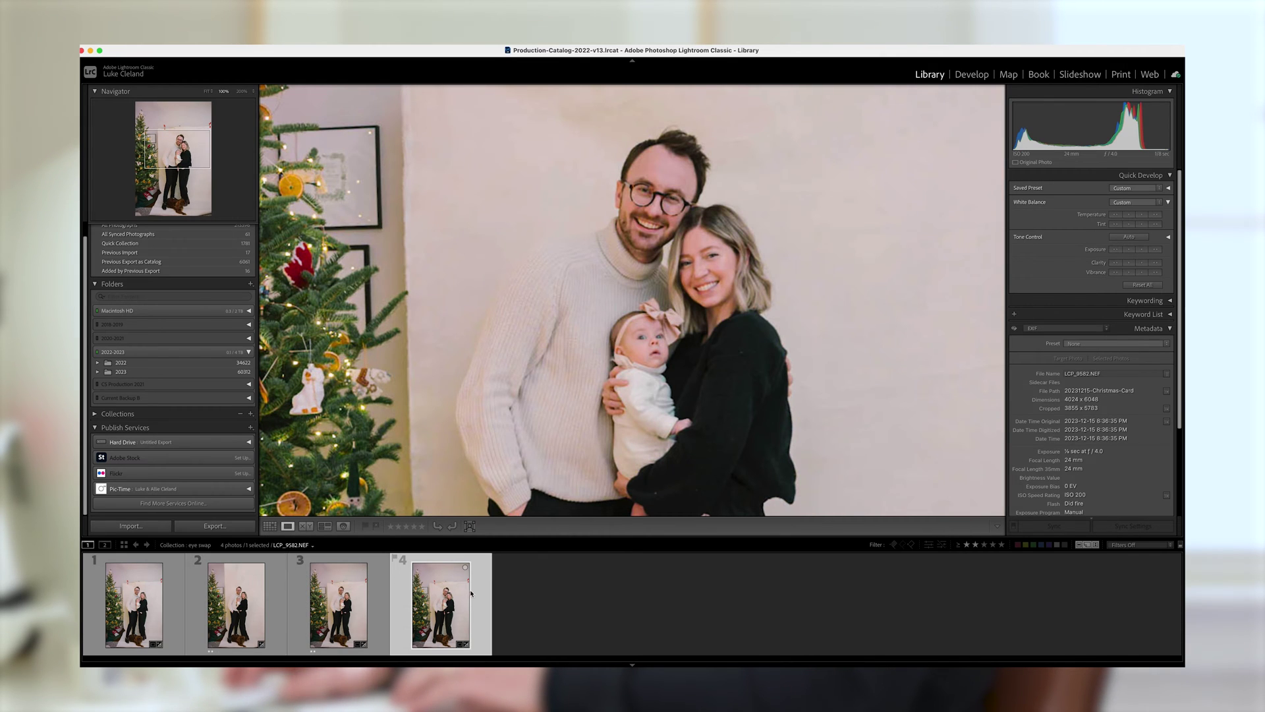
# Step: Open the fourth photo, LCP_9582.NEF, for editing in Adobe Photoshop 2024
pyautogui.press('z')
pyautogui.rightClick(440, 592)
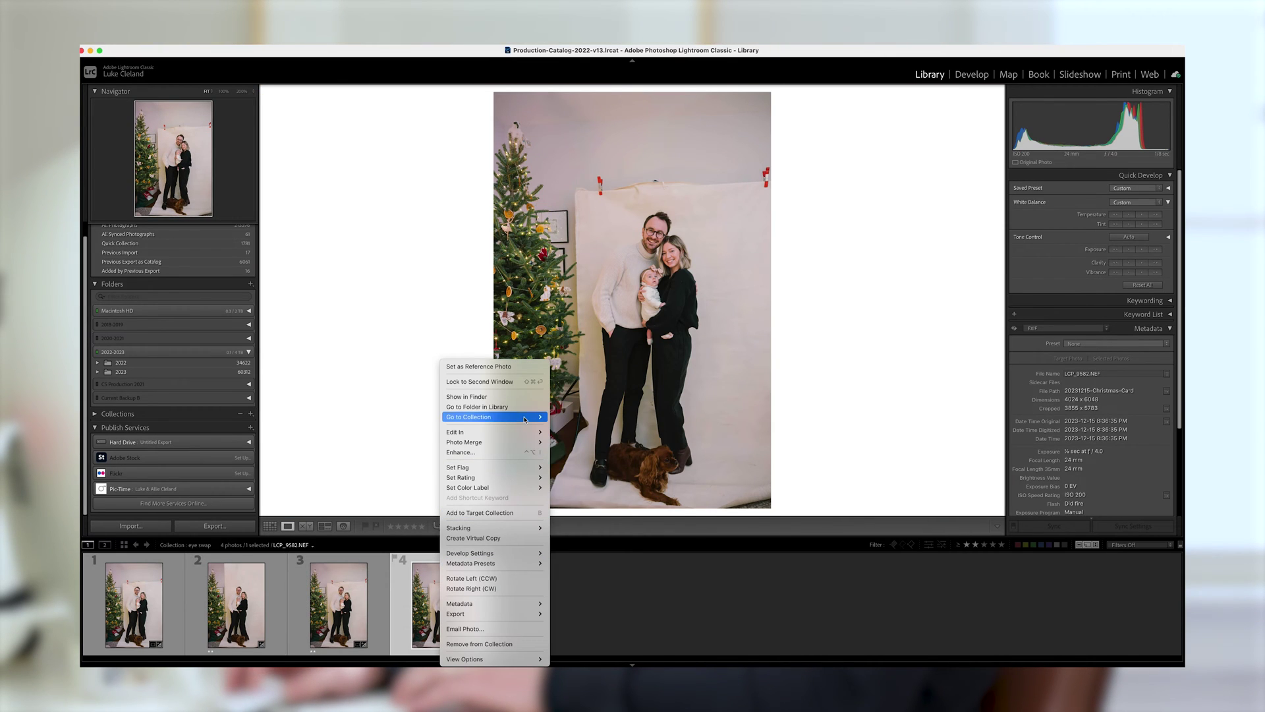
pyautogui.moveTo(523, 433)
pyautogui.click(595, 433)
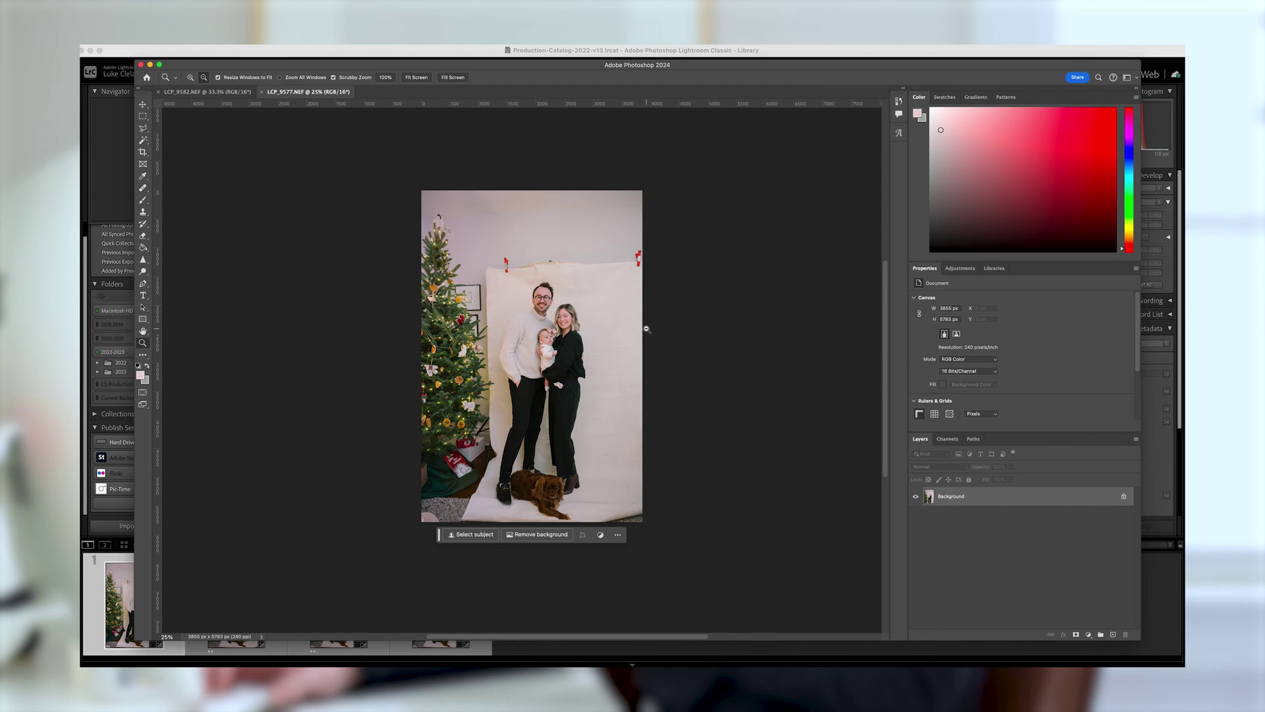
# Step: Inspect the family's faces up close in LCP_9577.NEF
pyautogui.click(573, 329)
pyautogui.click(570, 328)
pyautogui.click(570, 329)
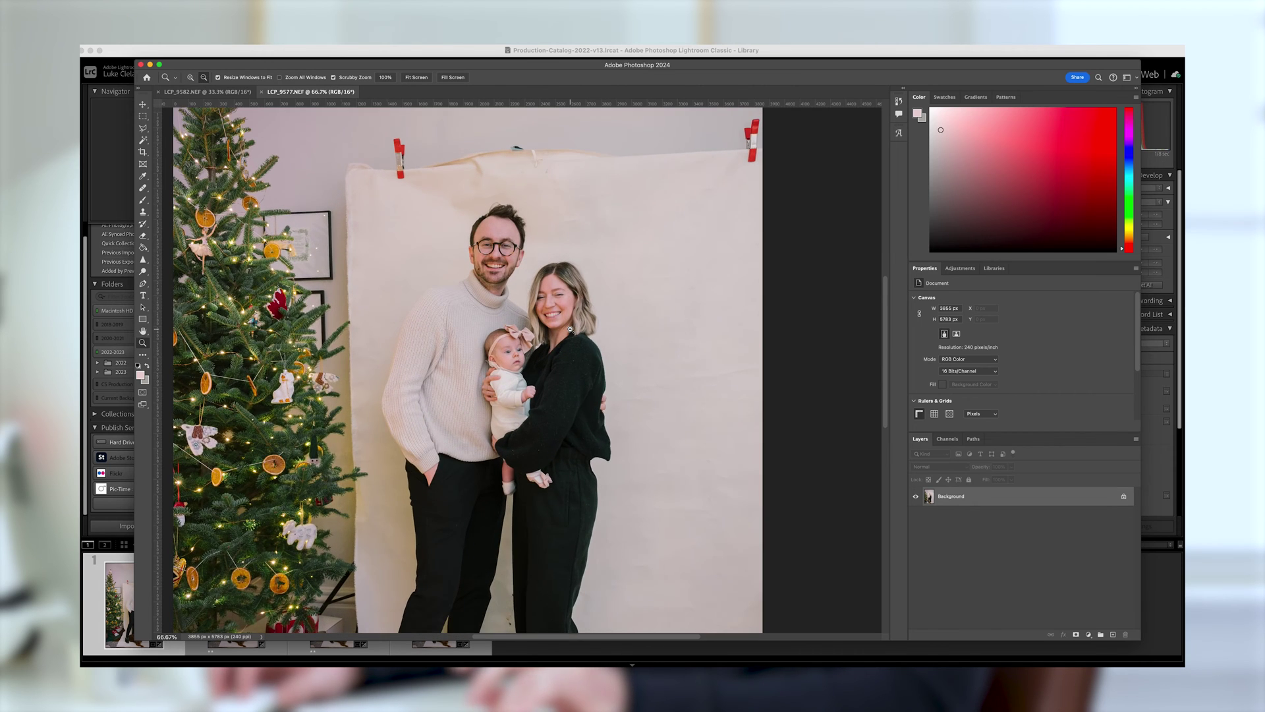
pyautogui.keyDown('alt'); pyautogui.click(570, 330); pyautogui.keyUp('alt')
pyautogui.keyDown('alt'); pyautogui.click(571, 330); pyautogui.keyUp('alt')
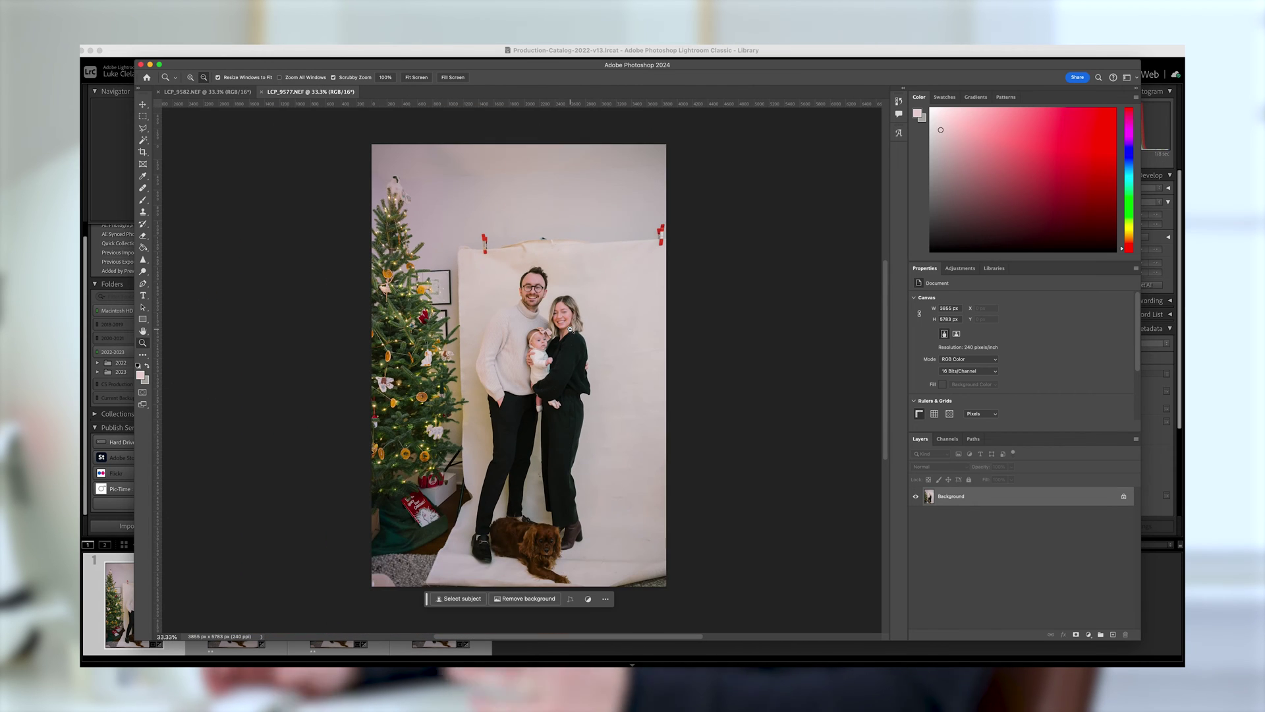
# Step: In LCP_9582.NEF, outline the woman's open-eyed face and surrounding hair with a lasso selection
pyautogui.click(182, 93)
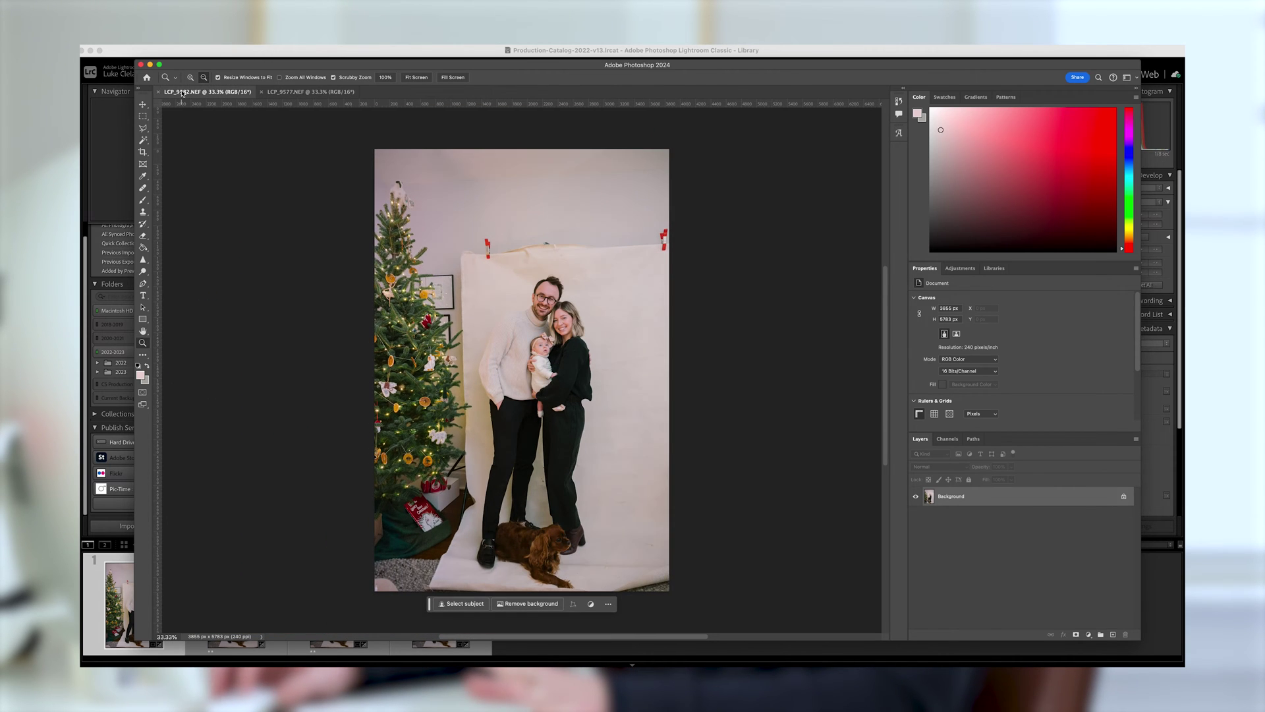
pyautogui.keyDown('alt'); pyautogui.click(571, 324); pyautogui.keyUp('alt')
pyautogui.keyDown('alt'); pyautogui.click(570, 324); pyautogui.keyUp('alt')
pyautogui.click(563, 320)
pyautogui.click(562, 319)
pyautogui.click(562, 318)
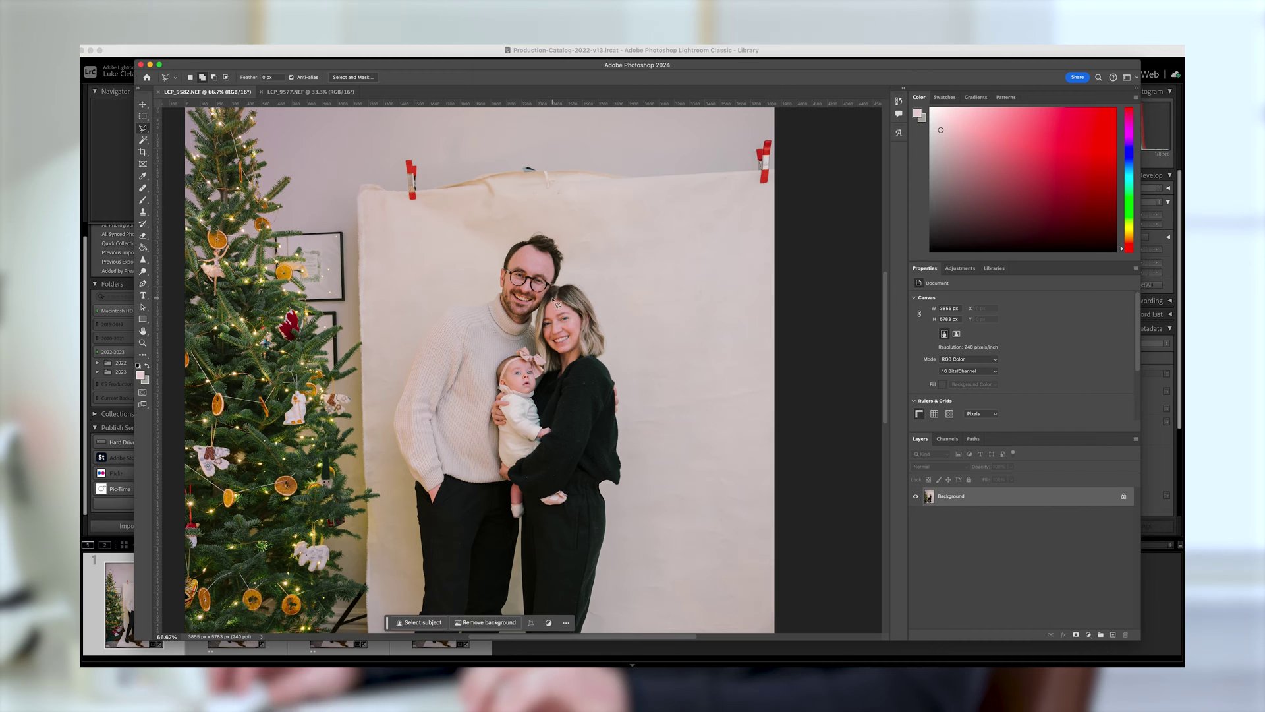
pyautogui.moveTo(555, 303); pyautogui.dragTo(527, 319)
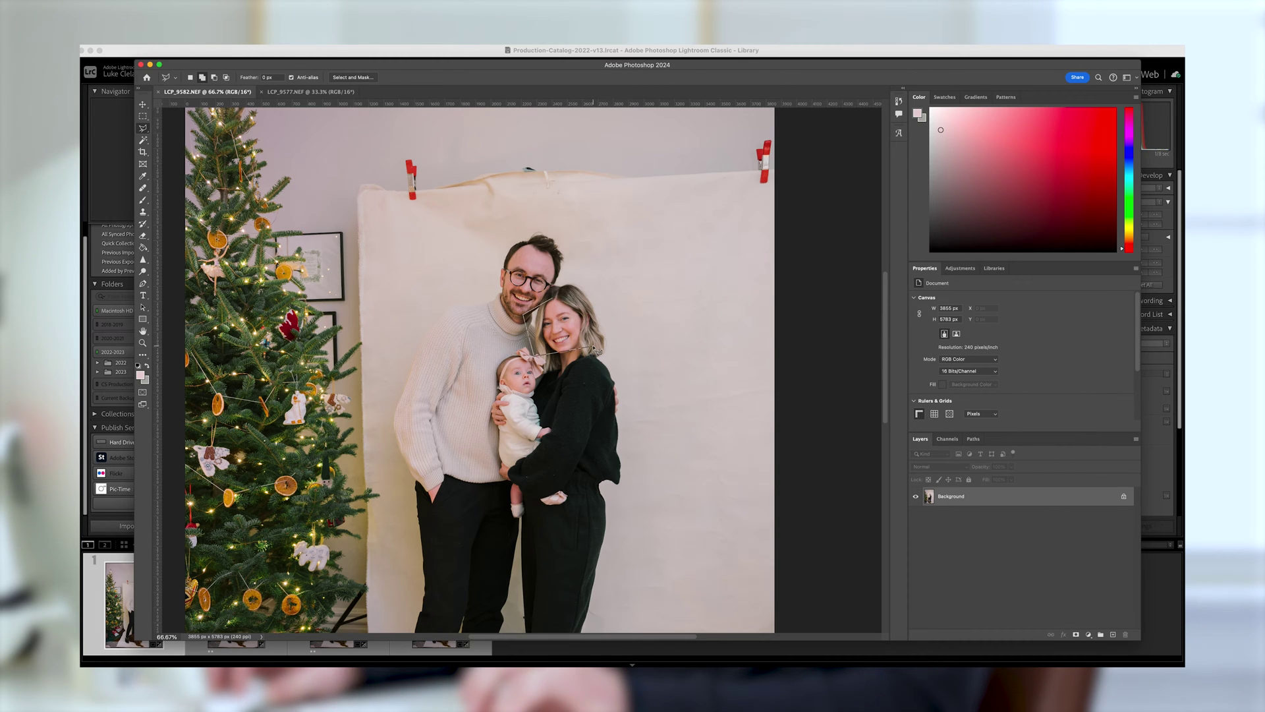
pyautogui.click(557, 305)
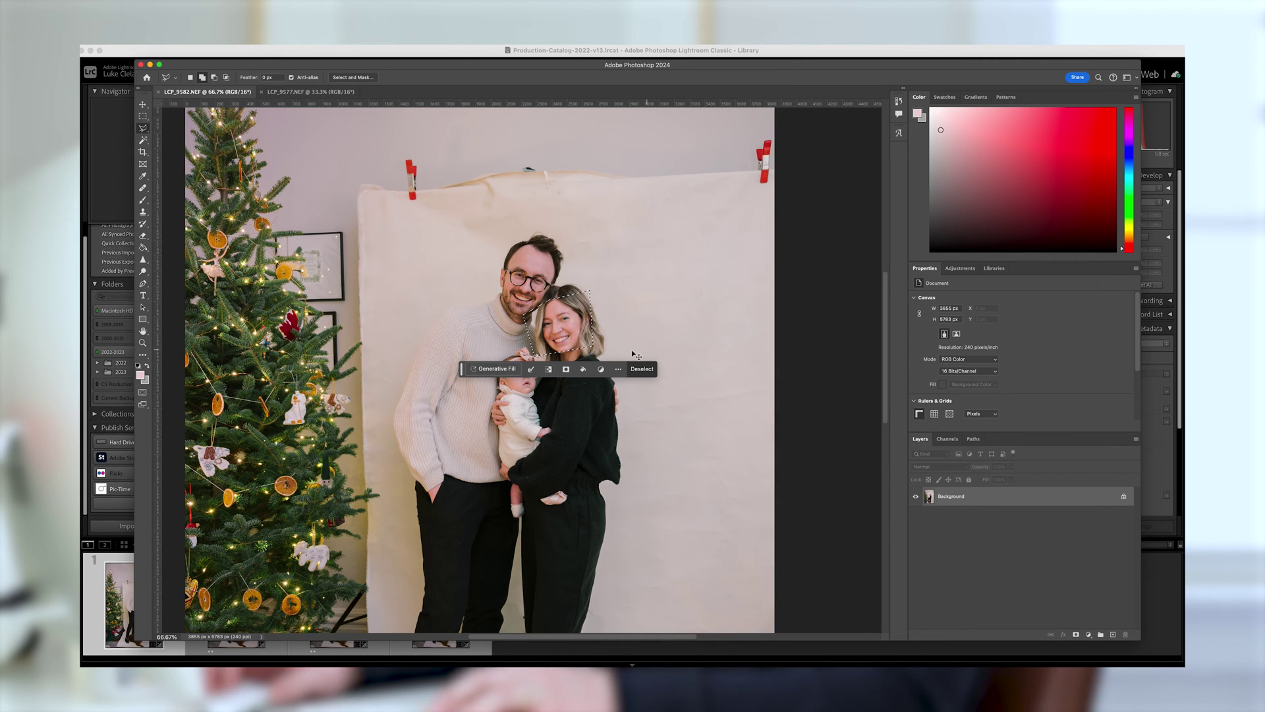
# Step: Copy the selected face into LCP_9577.NEF as a new layer and position it over the woman's face
pyautogui.click(306, 93)
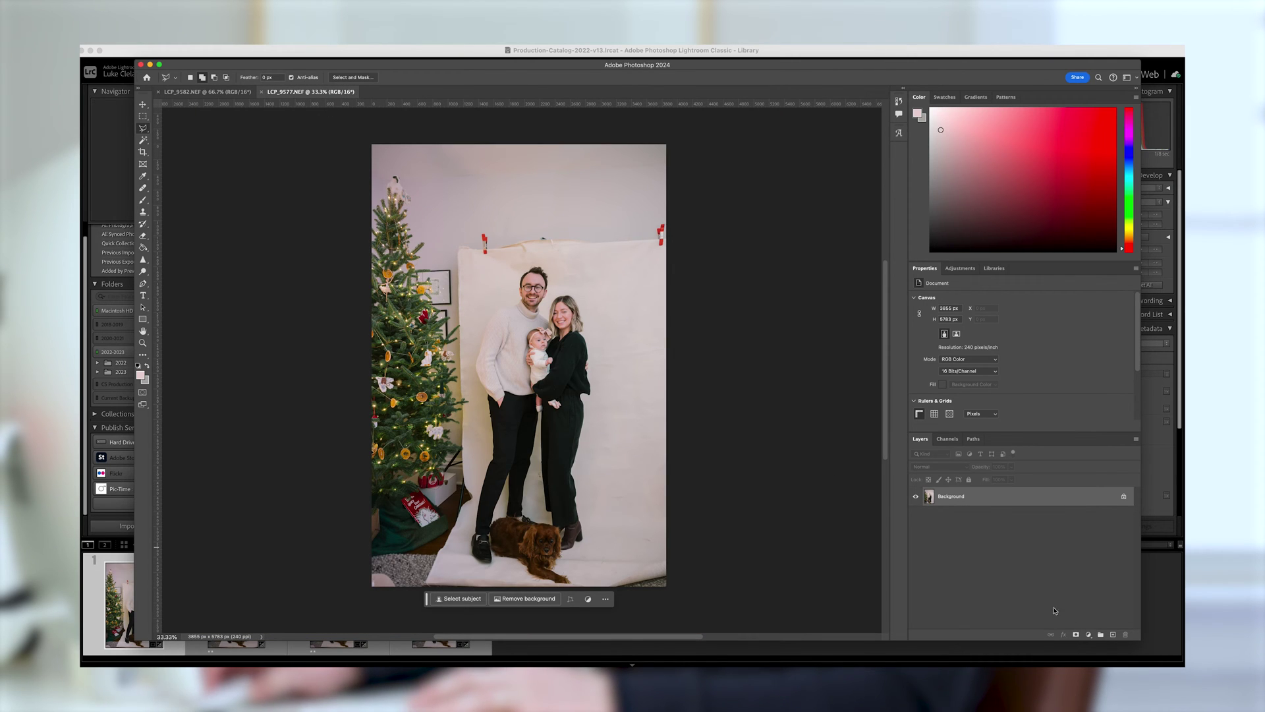
pyautogui.press('super+v')
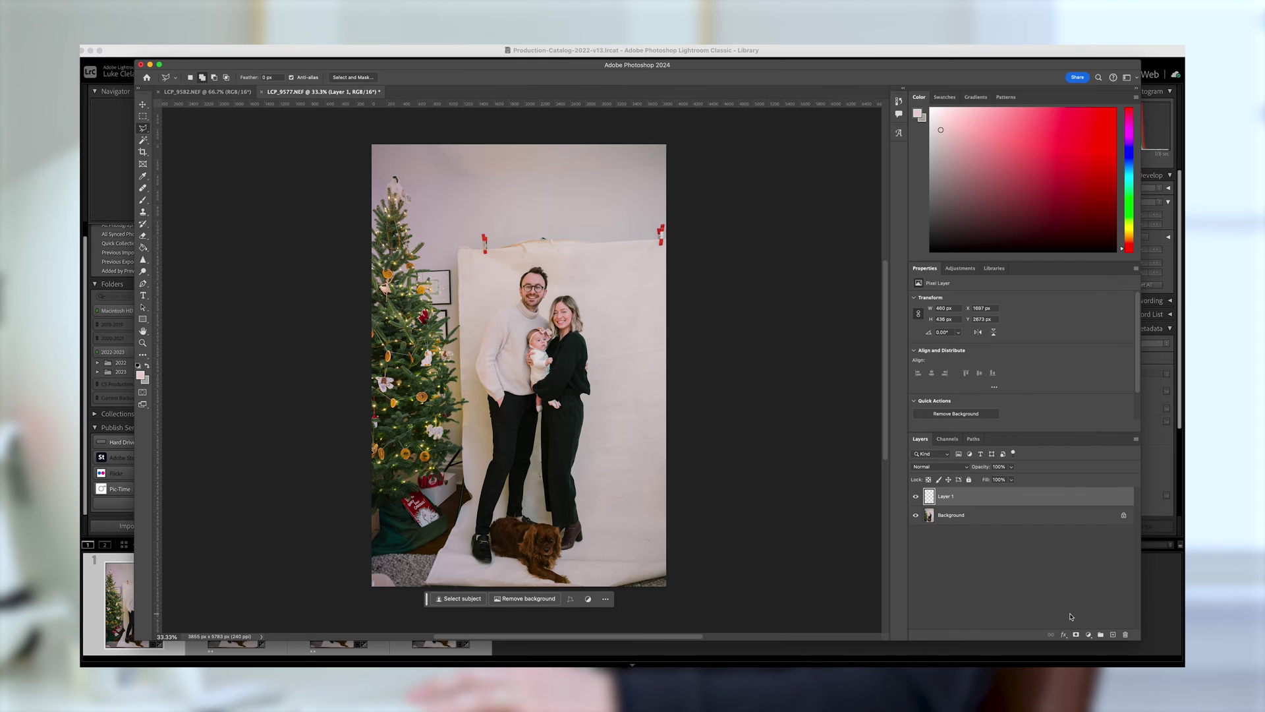
pyautogui.press('v')
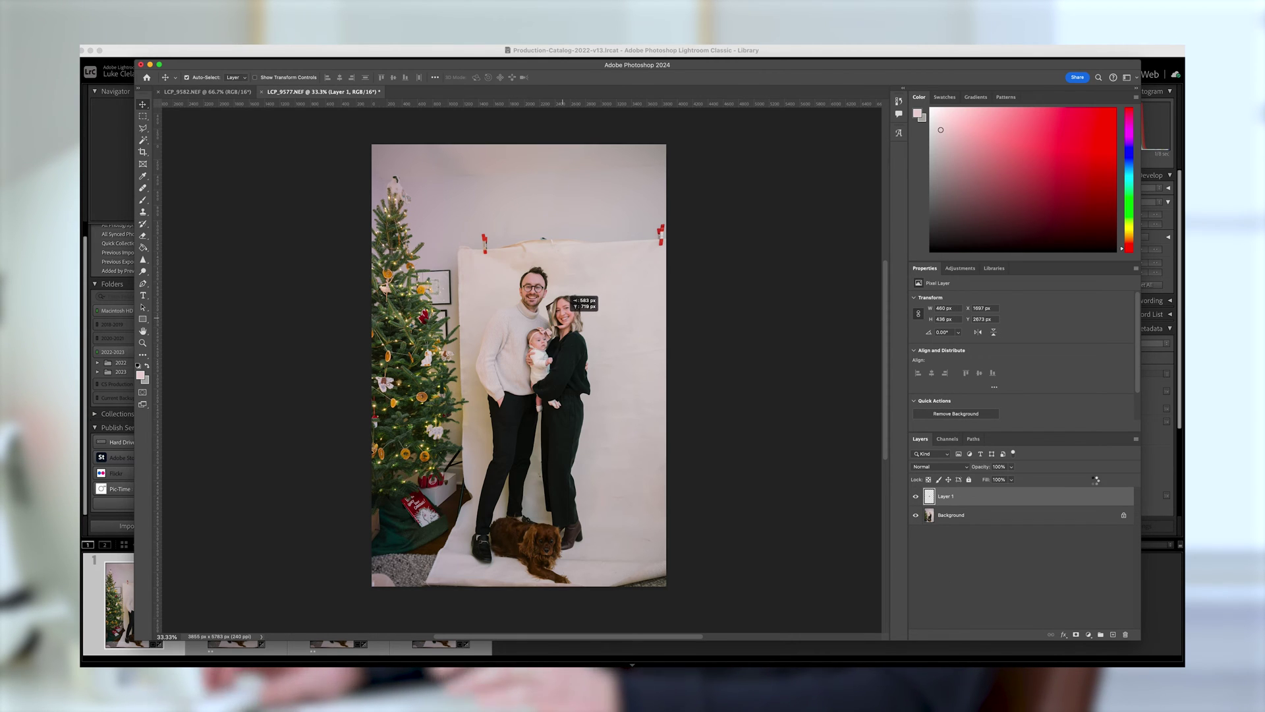
pyautogui.moveTo(566, 300); pyautogui.dragTo(567, 300)
pyautogui.press('z')
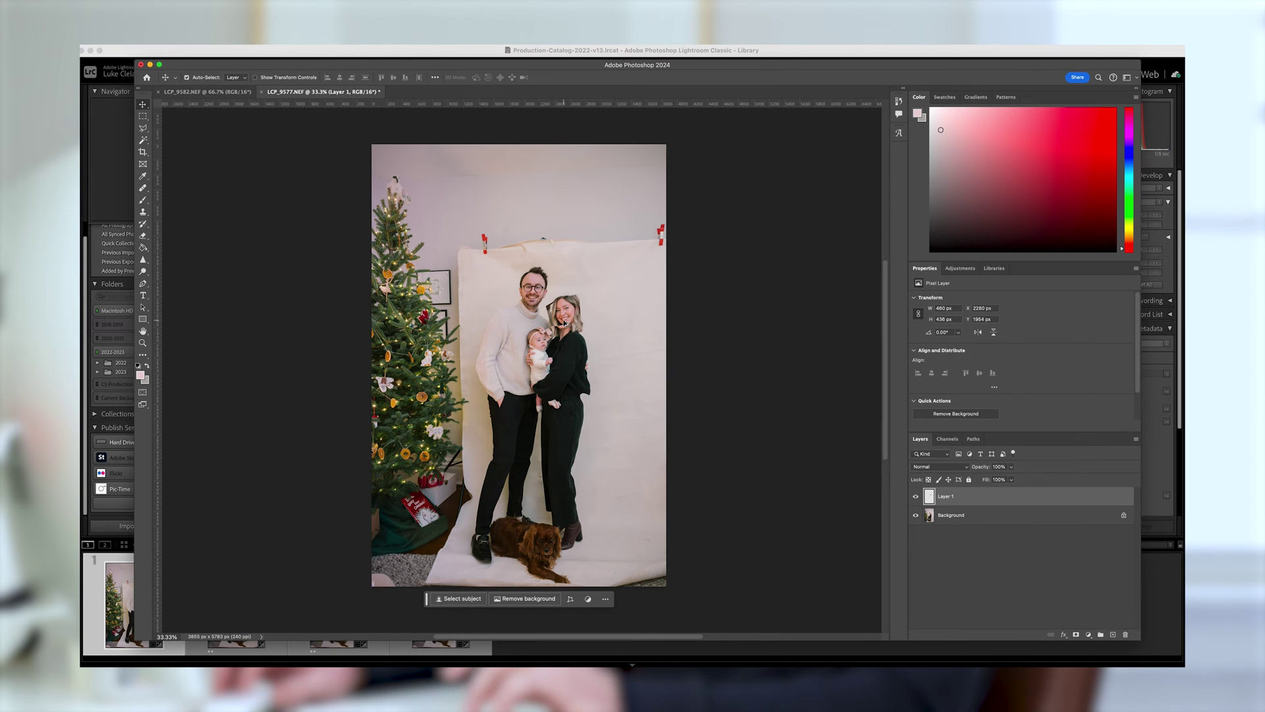
pyautogui.moveTo(563, 320); pyautogui.dragTo(571, 322)
pyautogui.press('v')
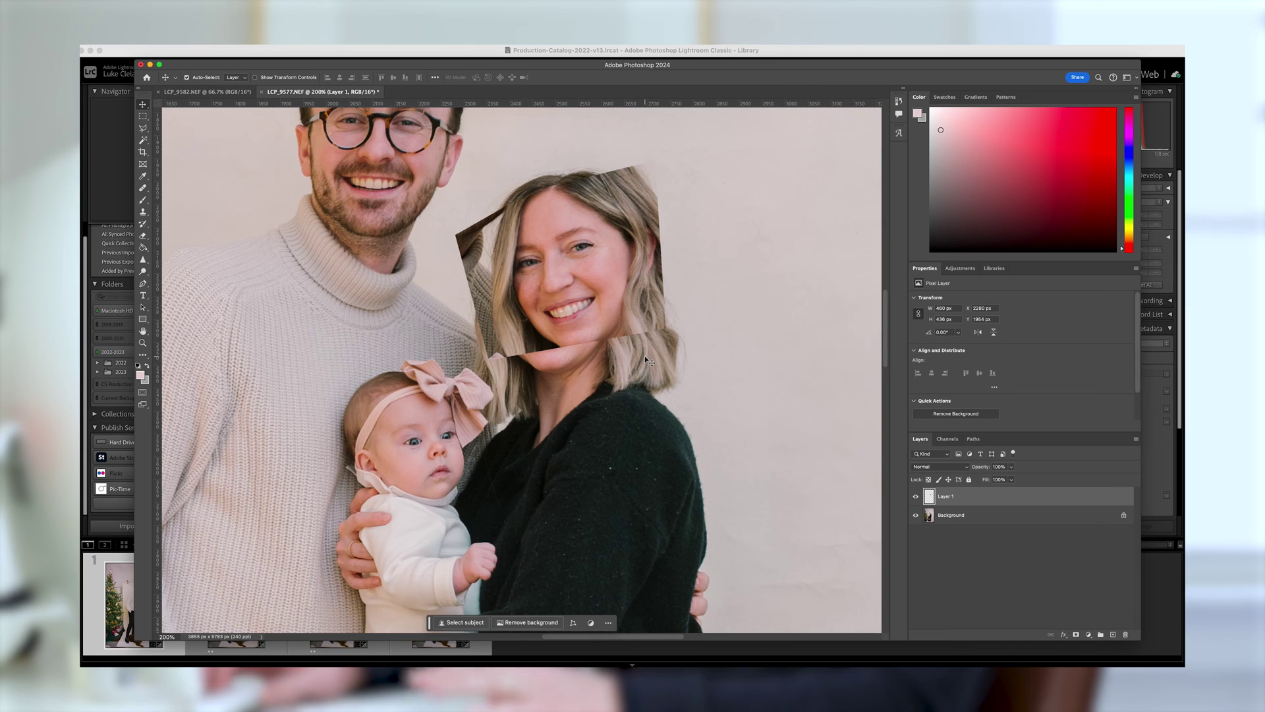
pyautogui.moveTo(616, 289); pyautogui.dragTo(658, 372)
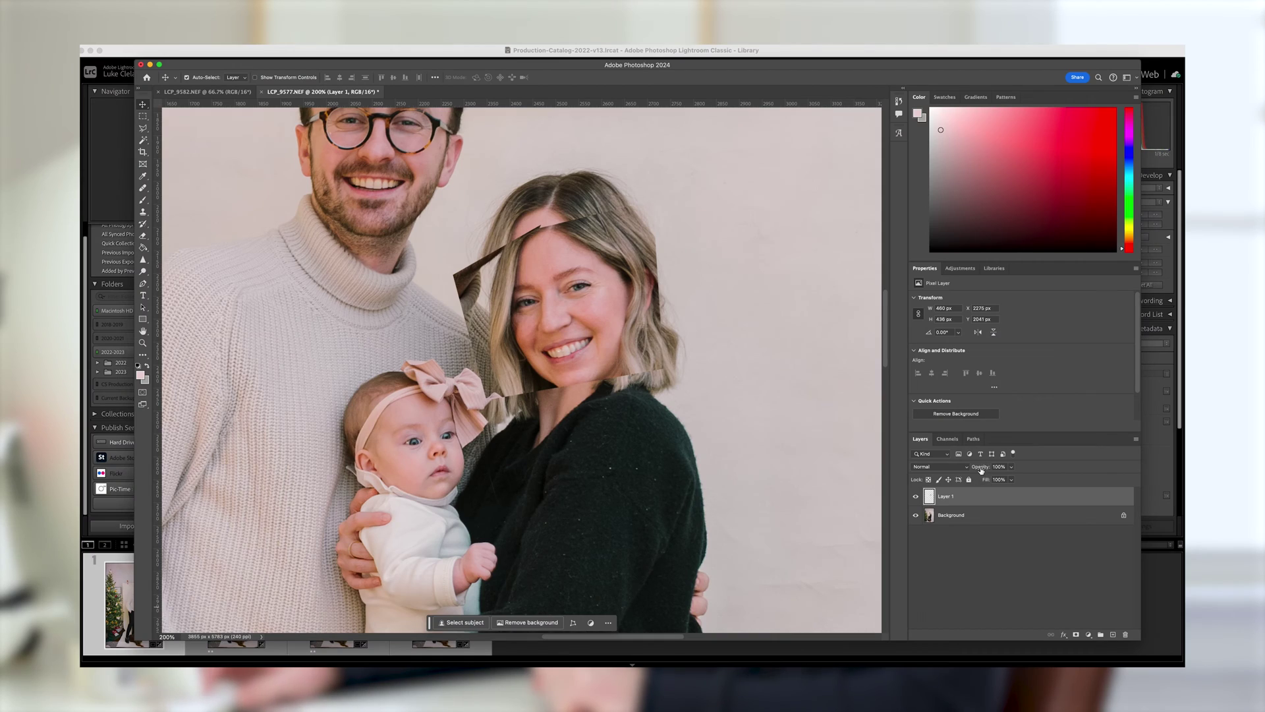
# Step: Lower the opacity of Layer 1 and align the pasted face with the facial features beneath it
pyautogui.press('Return')
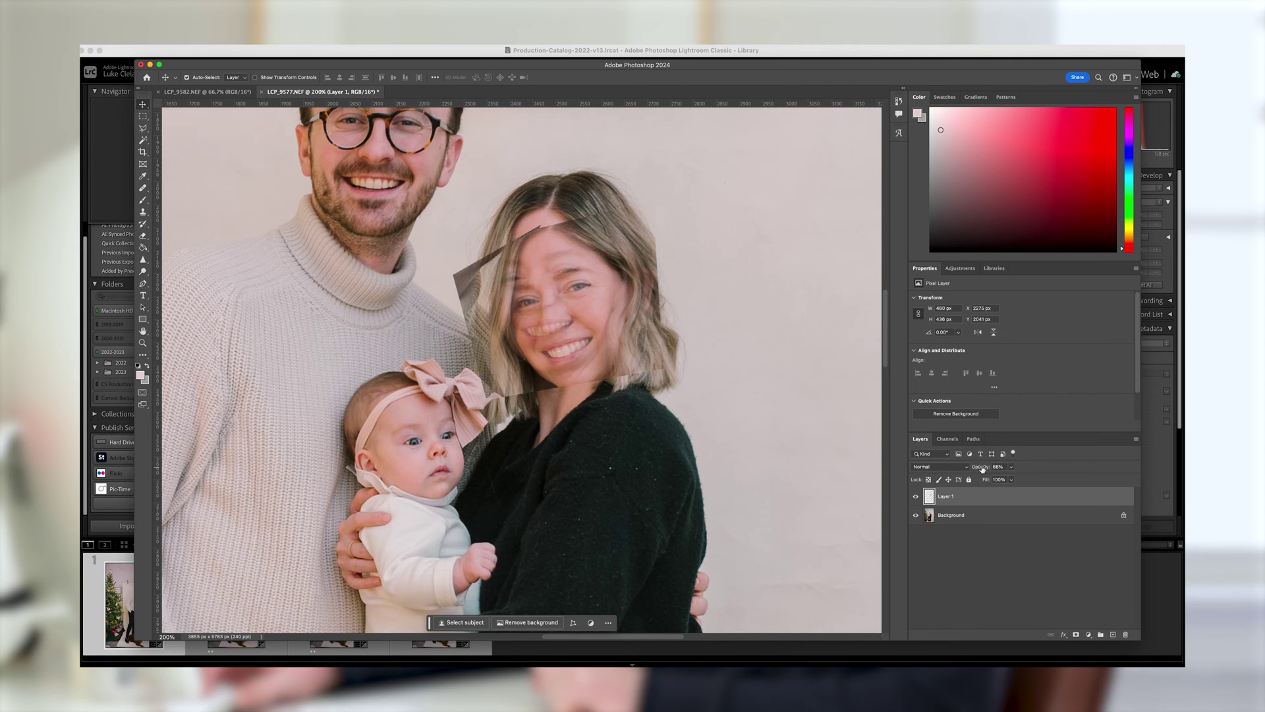
pyautogui.moveTo(619, 337)
pyautogui.mouseDown()
pyautogui.moveTo(603, 342)
pyautogui.moveTo(601, 329)
pyautogui.mouseUp()
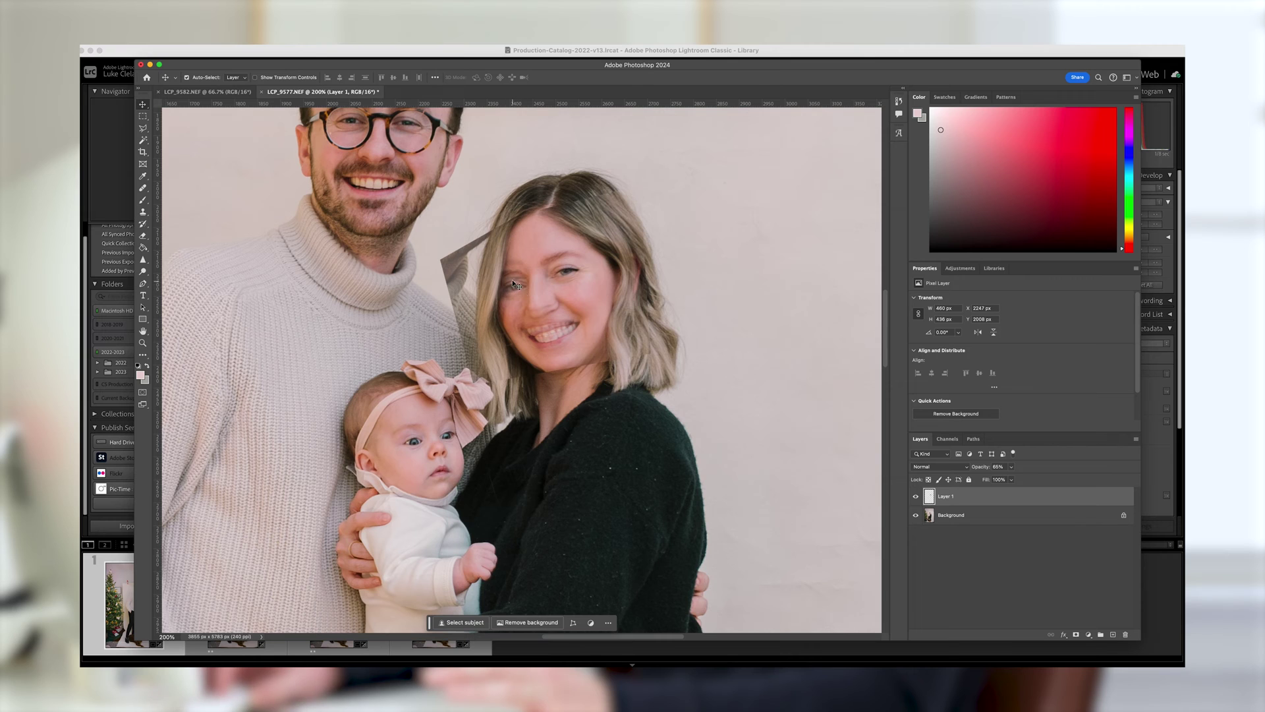
pyautogui.moveTo(576, 314); pyautogui.dragTo(576, 302)
# Step: Rotate the pasted face about 6.6° clockwise with Free Transform to match the woman's head tilt
pyautogui.press('super+t')
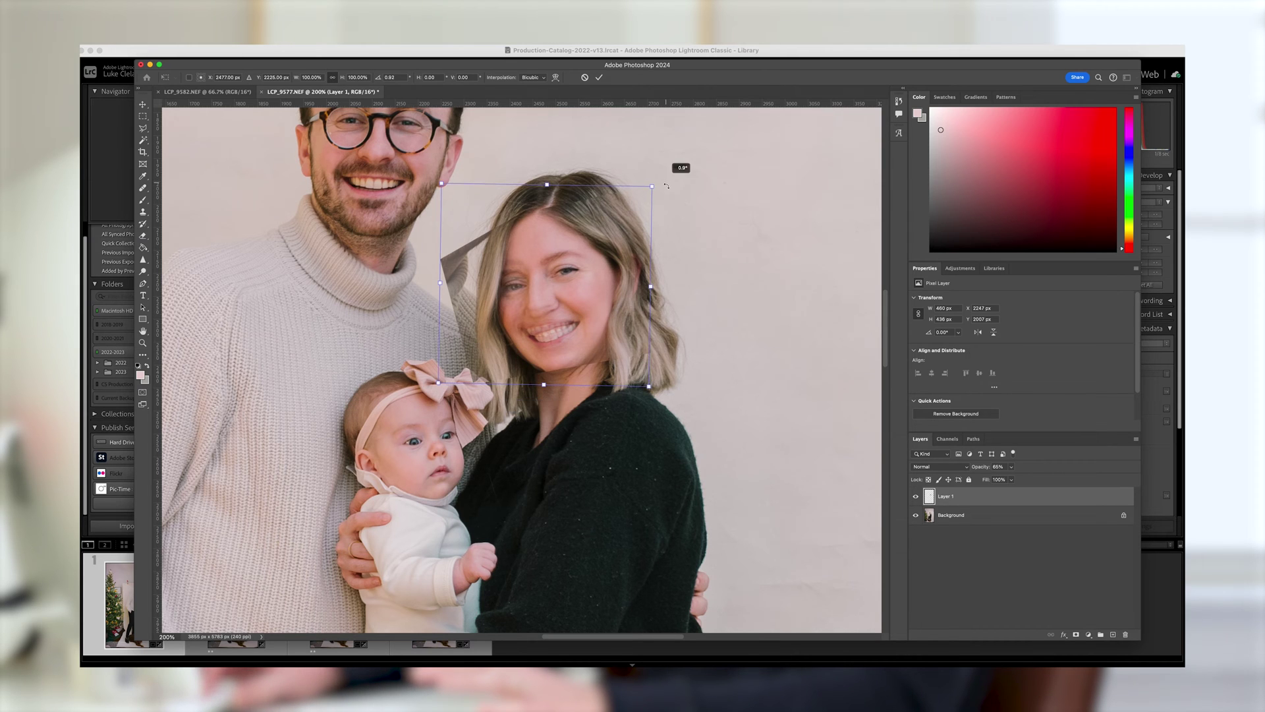
pyautogui.moveTo(666, 185); pyautogui.dragTo(667, 189)
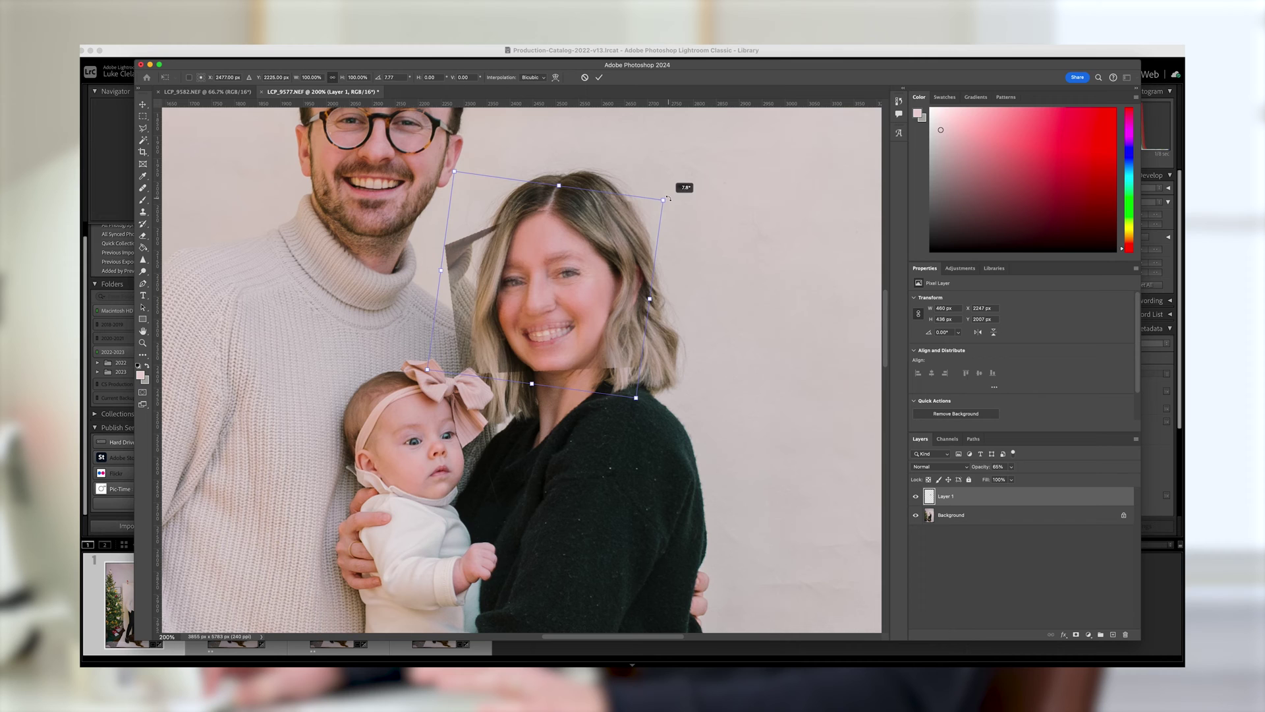
pyautogui.moveTo(670, 195); pyautogui.dragTo(668, 196)
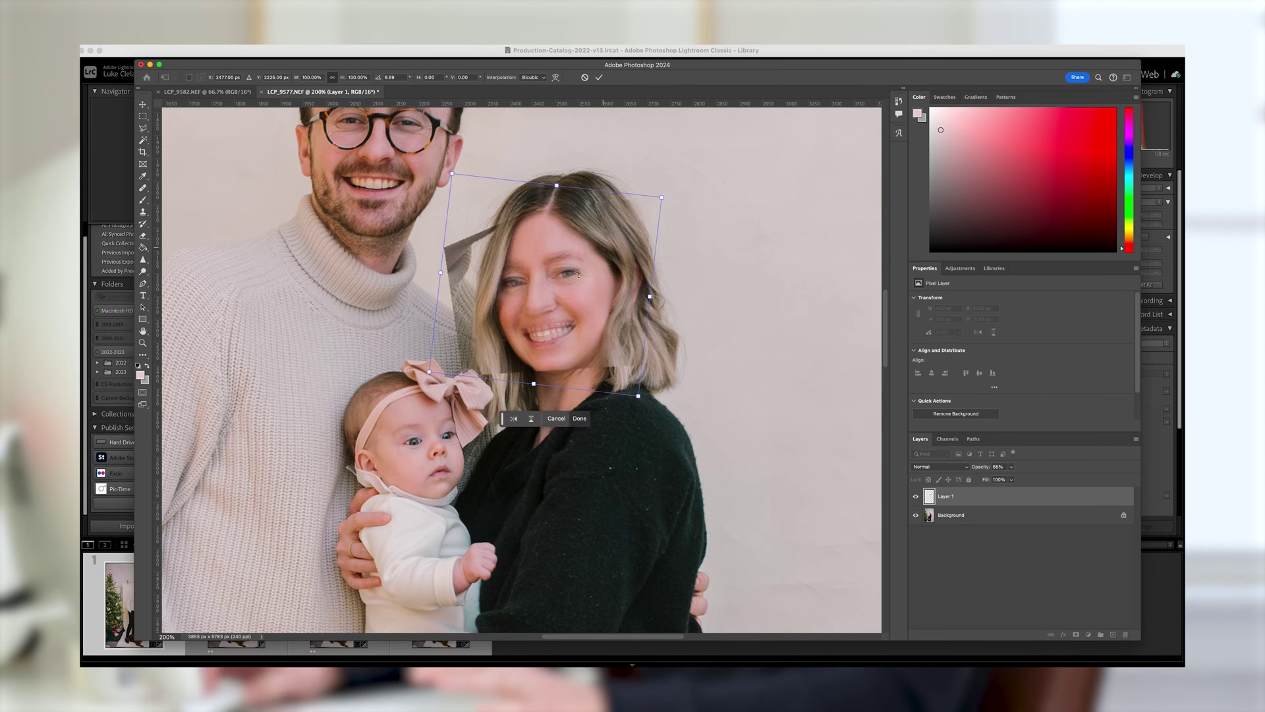
pyautogui.press('Return')
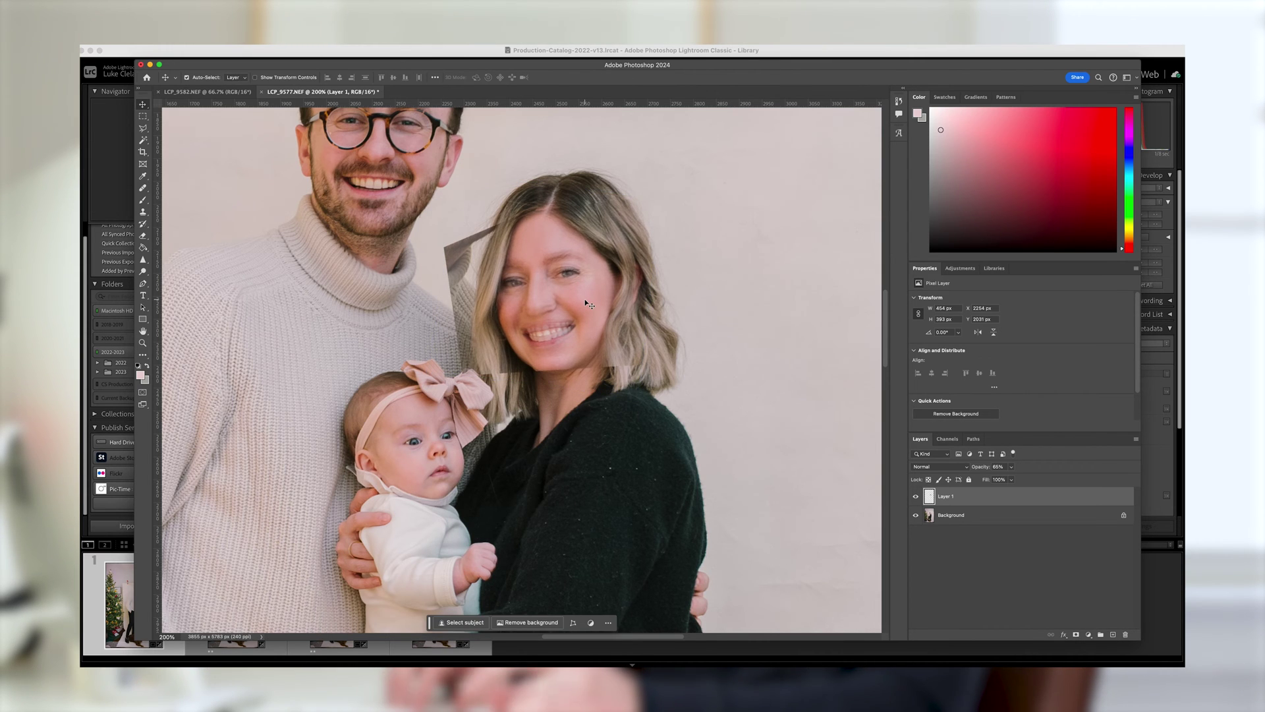
# Step: Nudge the pasted face a few pixels up and slightly right, and restore the layer's opacity to 100%
pyautogui.press('Up')
pyautogui.press('Up')
pyautogui.press('Up')
pyautogui.press('Up')
pyautogui.press('Up')
pyautogui.press('Up')
pyautogui.press('Up')
pyautogui.press('Up')
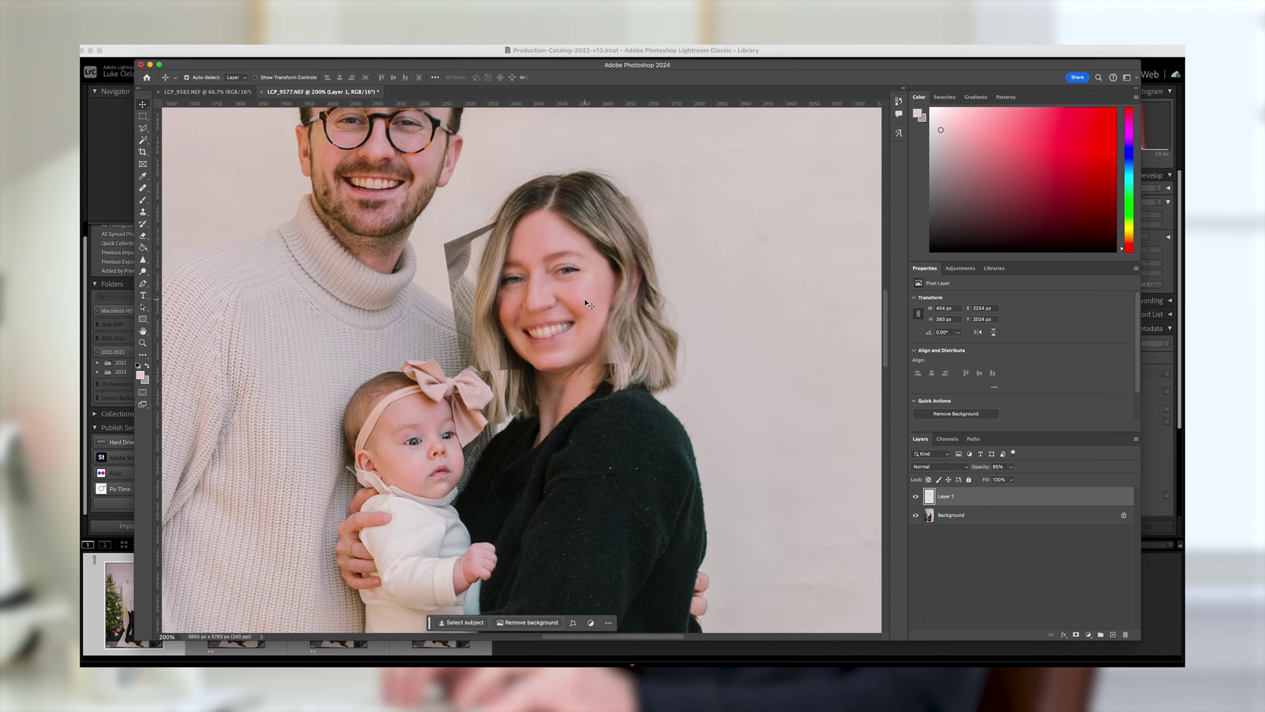
pyautogui.press('Down')
pyautogui.press('Down')
pyautogui.press('Down')
pyautogui.press('Right')
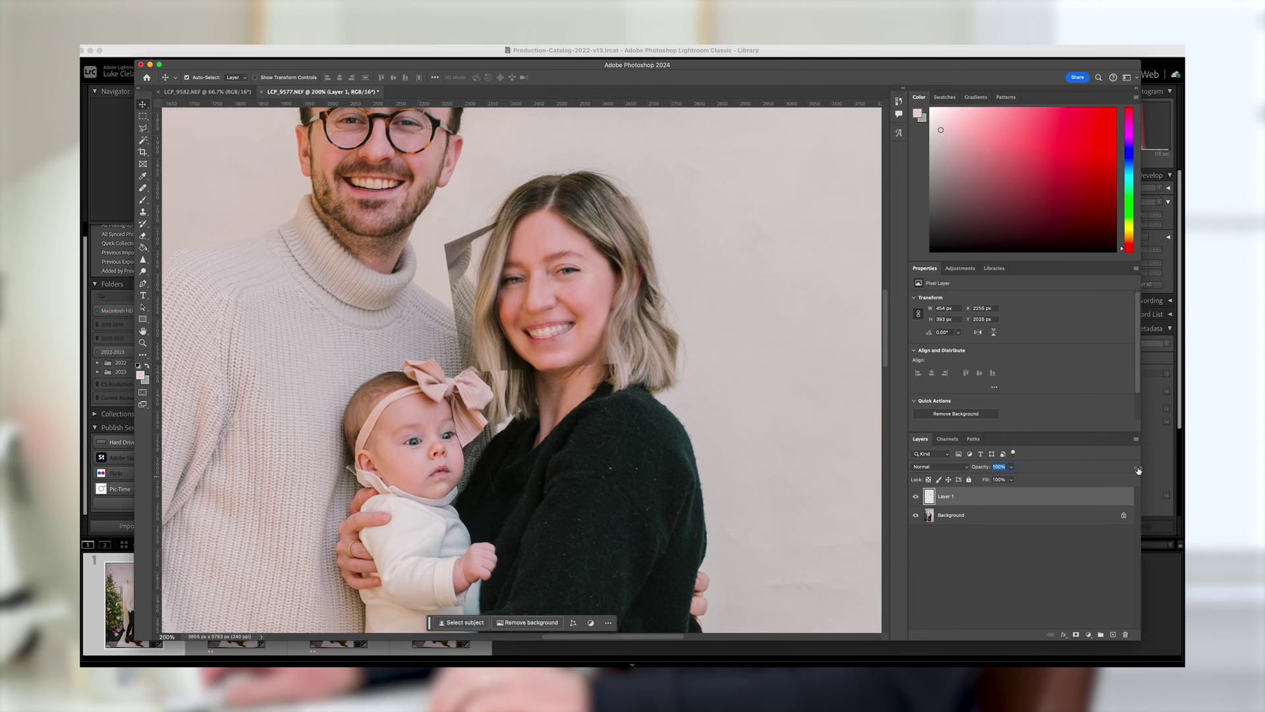
# Step: Toggle the visibility of Layer 1 repeatedly to compare the pasted face with the original underneath
pyautogui.click(915, 498)
pyautogui.click(915, 498)
pyautogui.click(915, 499)
pyautogui.click(916, 498)
pyautogui.click(915, 498)
pyautogui.click(915, 498)
pyautogui.click(915, 498)
pyautogui.click(915, 498)
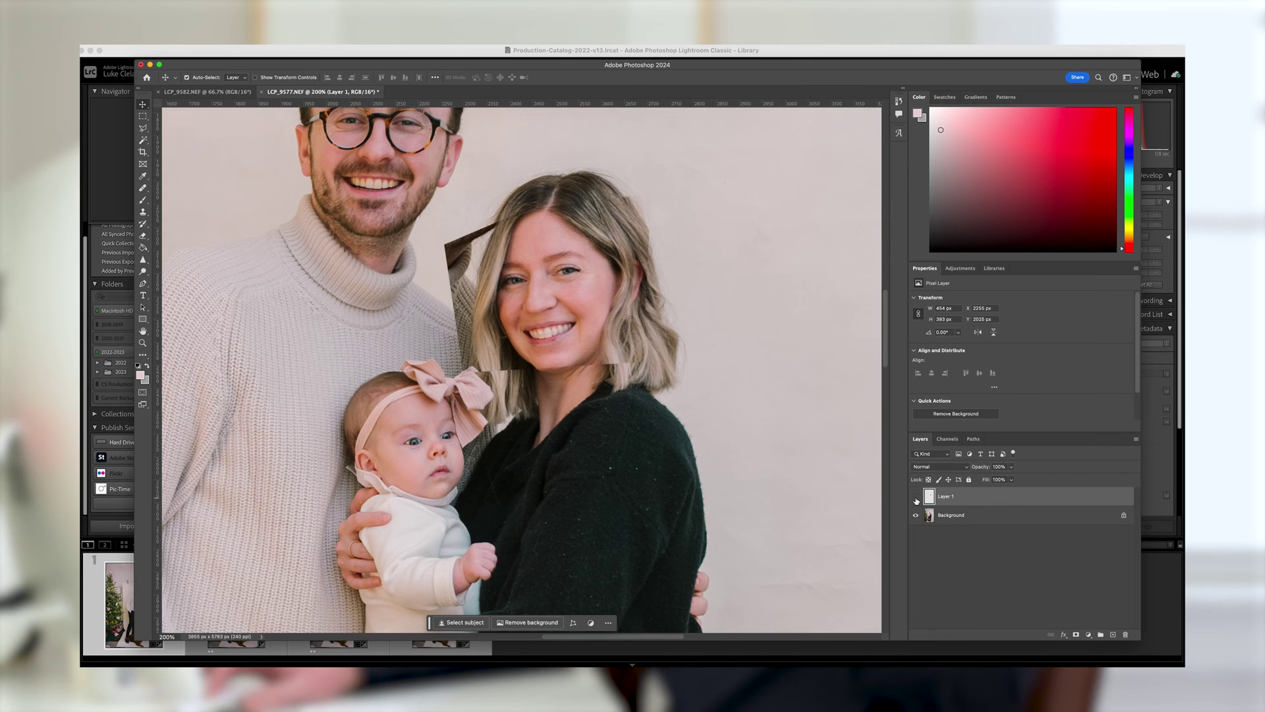
pyautogui.click(915, 498)
pyautogui.click(915, 498)
pyautogui.click(915, 498)
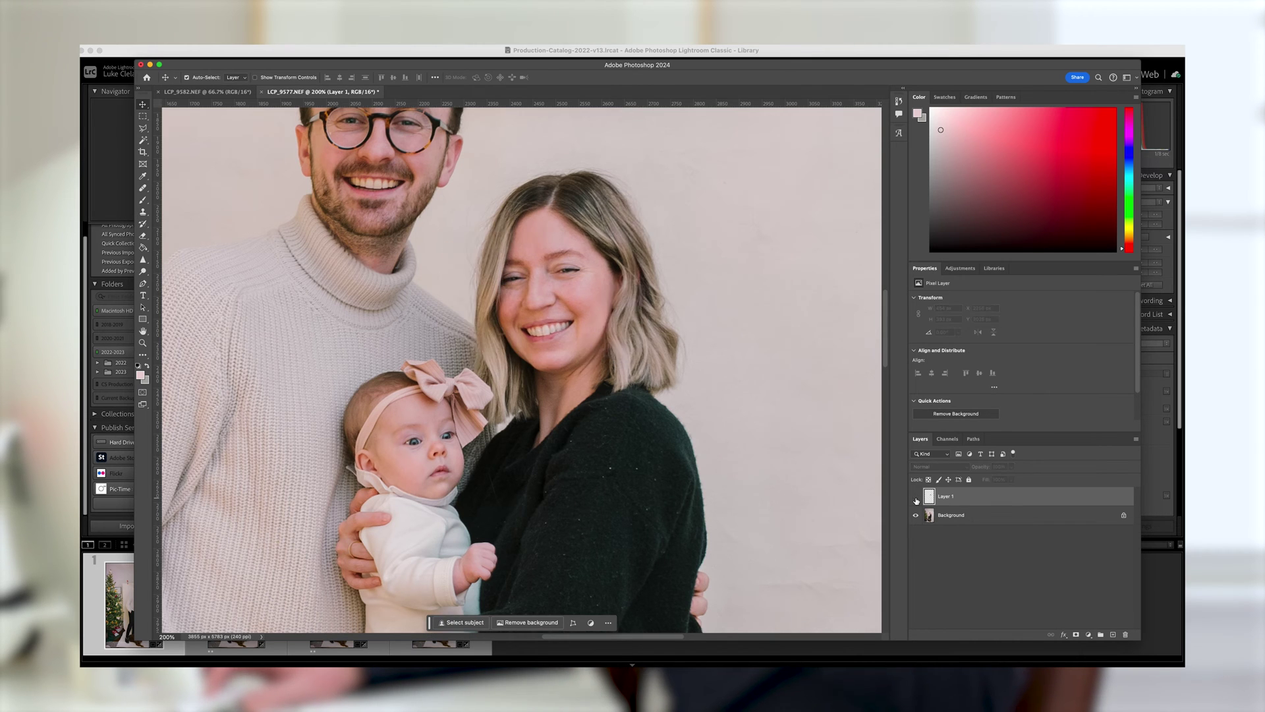
# Step: Rotate the pasted face about 1.2° further clockwise and check its alignment against the original face
pyautogui.click(915, 498)
pyautogui.hotkey('ctrl', 't')
pyautogui.press('Return')
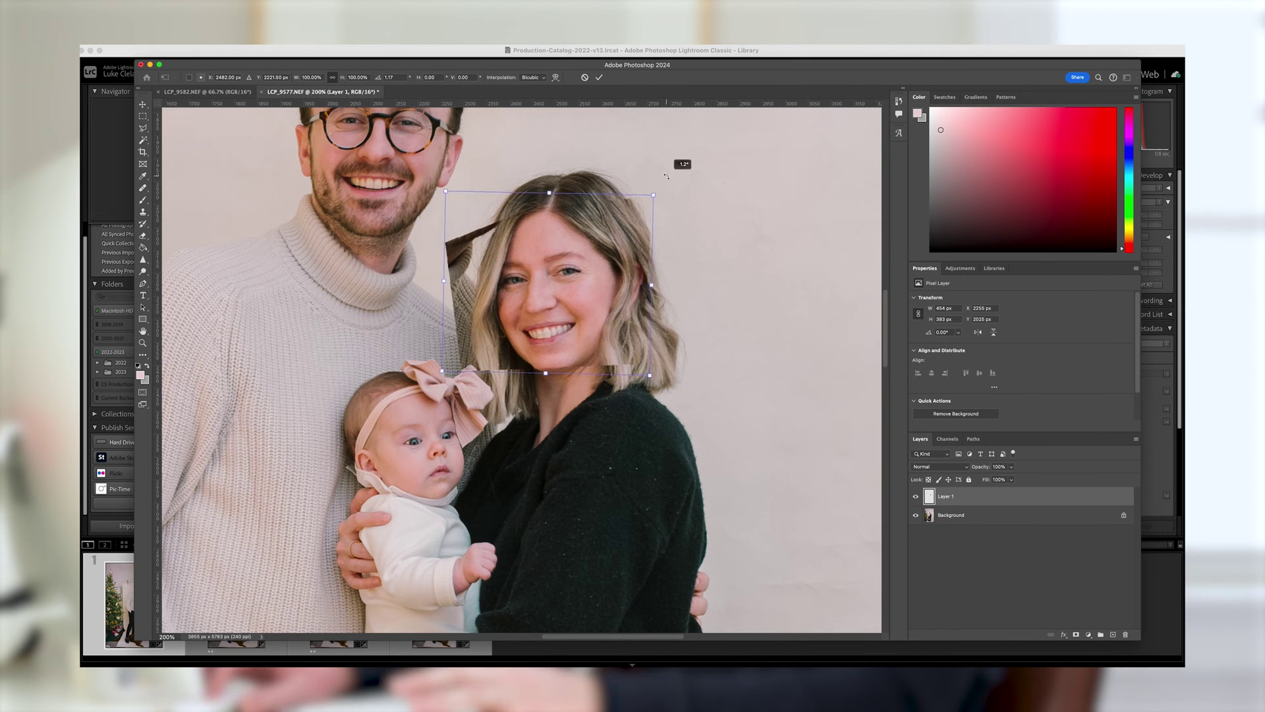
pyautogui.click(916, 499)
pyautogui.click(915, 498)
pyautogui.click(915, 499)
pyautogui.click(916, 499)
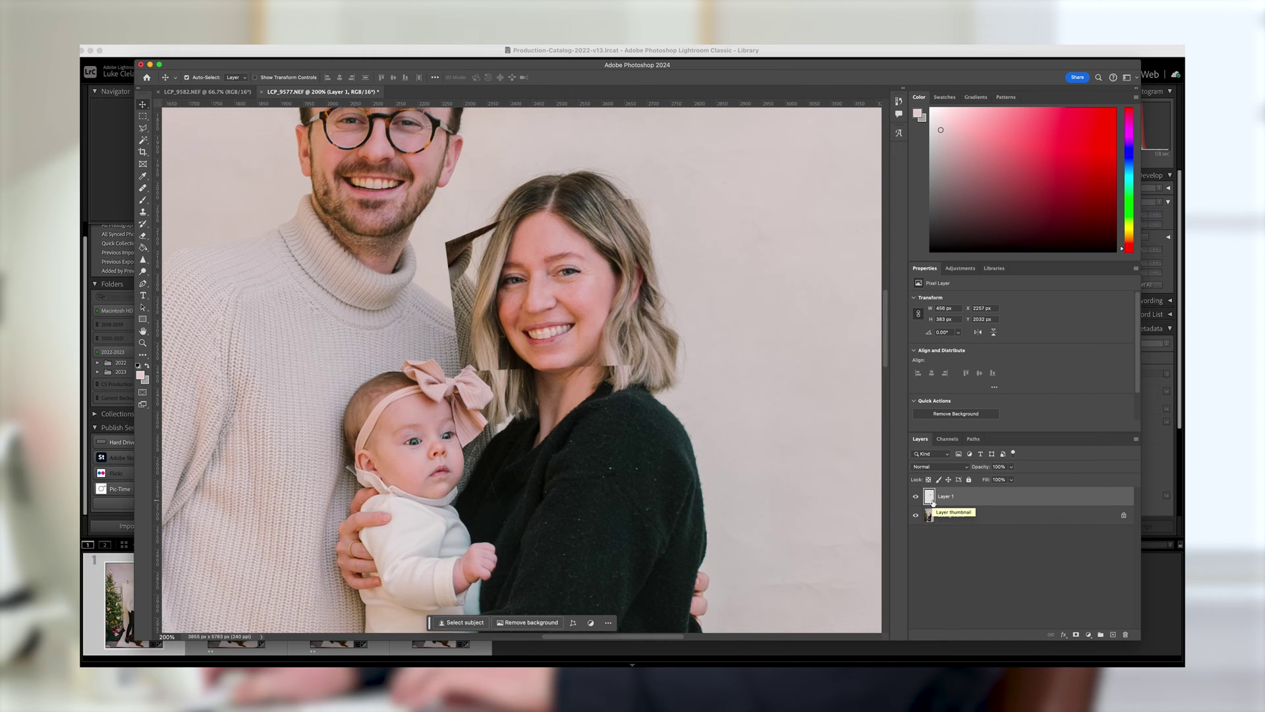
pyautogui.click(916, 498)
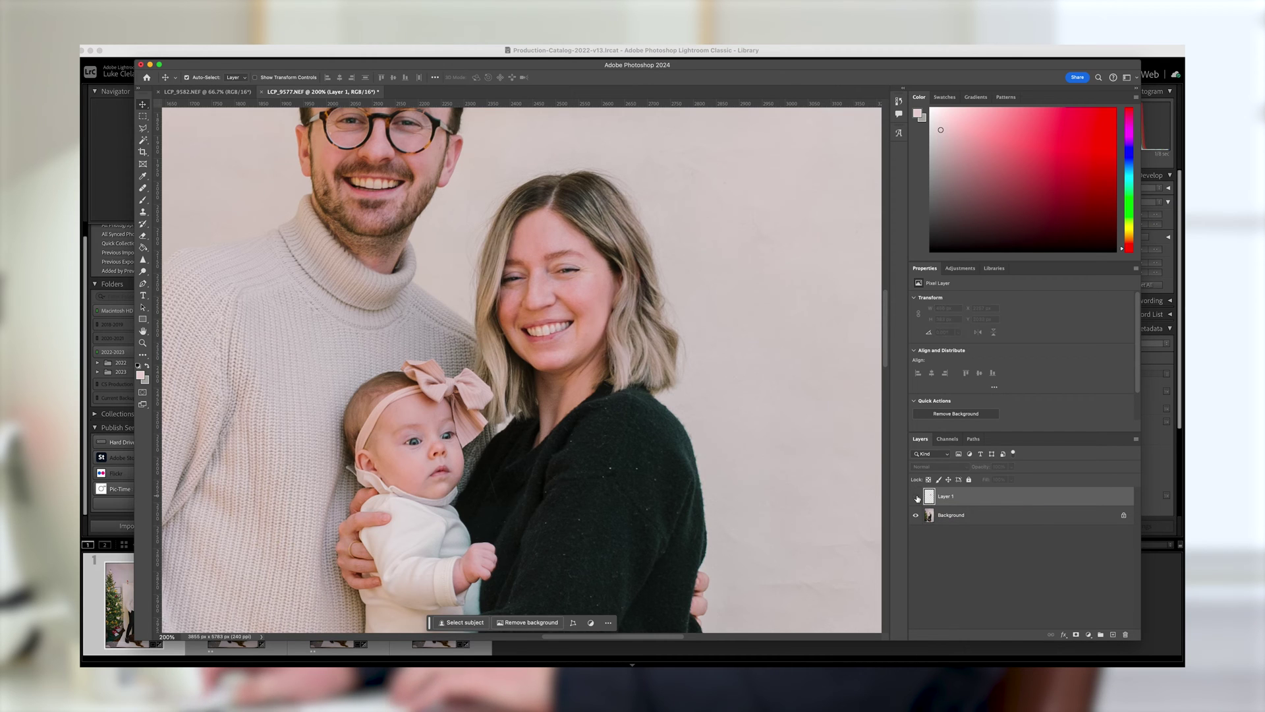
# Step: Nudge the pasted face a few more pixels upward, comparing it with the original between moves
pyautogui.click(916, 498)
pyautogui.press('Up')
pyautogui.press('Up')
pyautogui.press('Up')
pyautogui.click(916, 498)
pyautogui.click(916, 498)
pyautogui.click(917, 498)
pyautogui.click(917, 498)
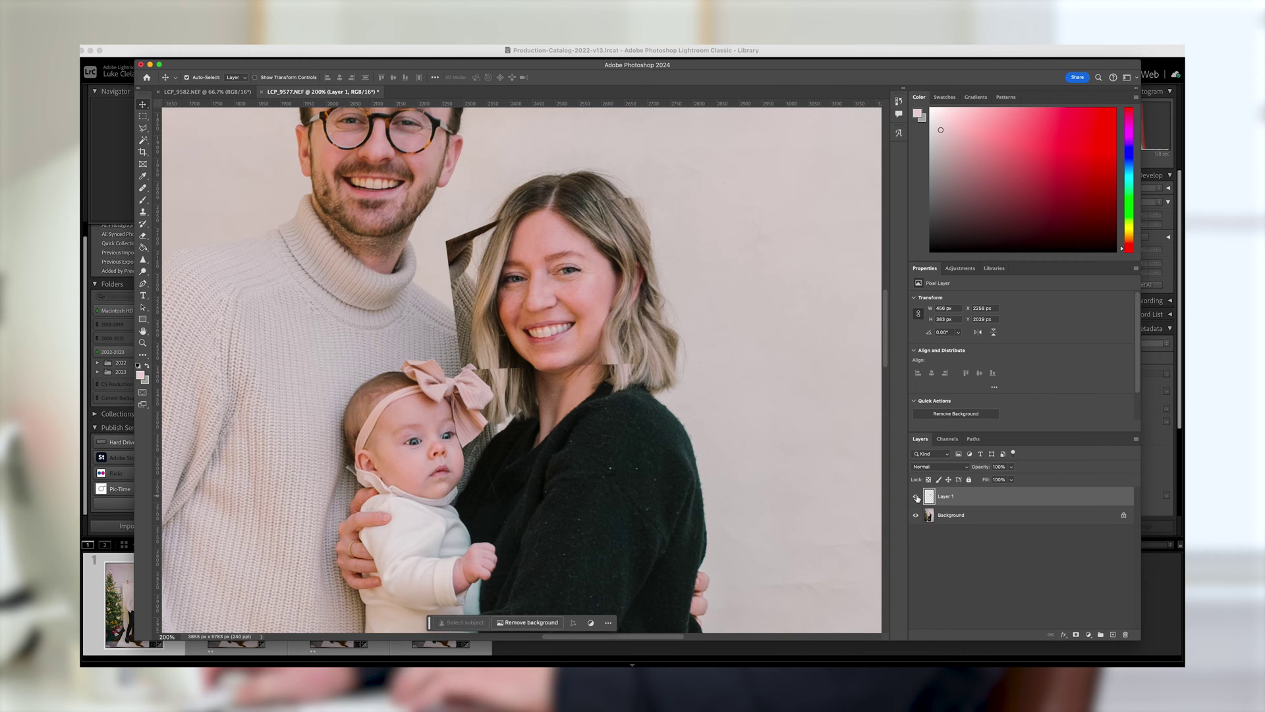
pyautogui.press('Up')
pyautogui.press('Up')
# Step: Switch Layer 1 off and on to check the nudged face's placement against the original
pyautogui.click(916, 499)
pyautogui.click(917, 498)
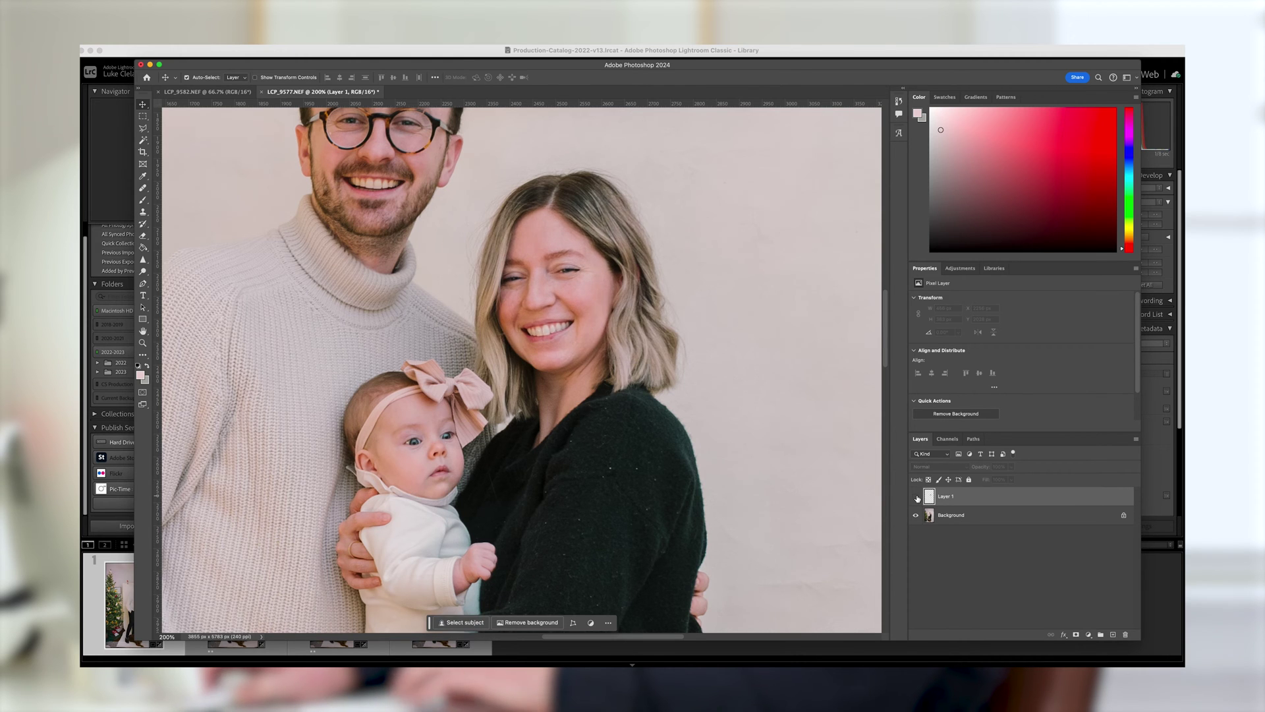
pyautogui.click(916, 498)
pyautogui.click(917, 498)
pyautogui.click(916, 498)
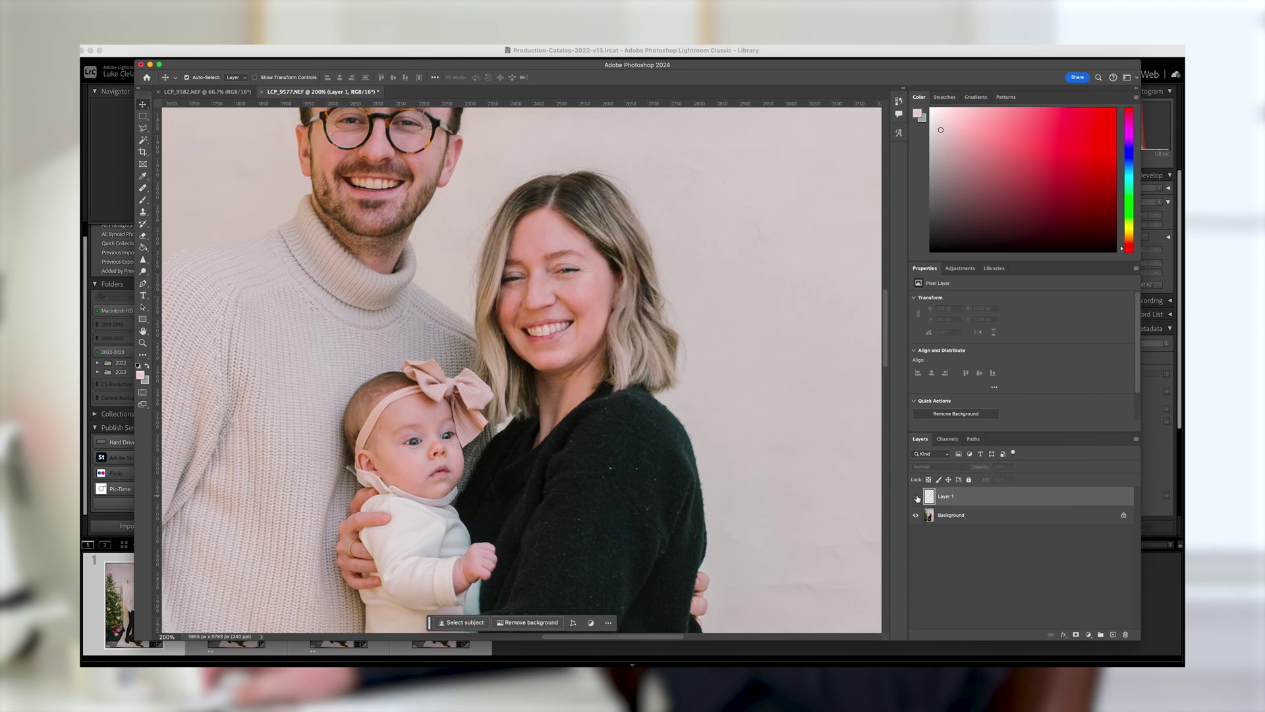
pyautogui.click(916, 498)
pyautogui.click(917, 498)
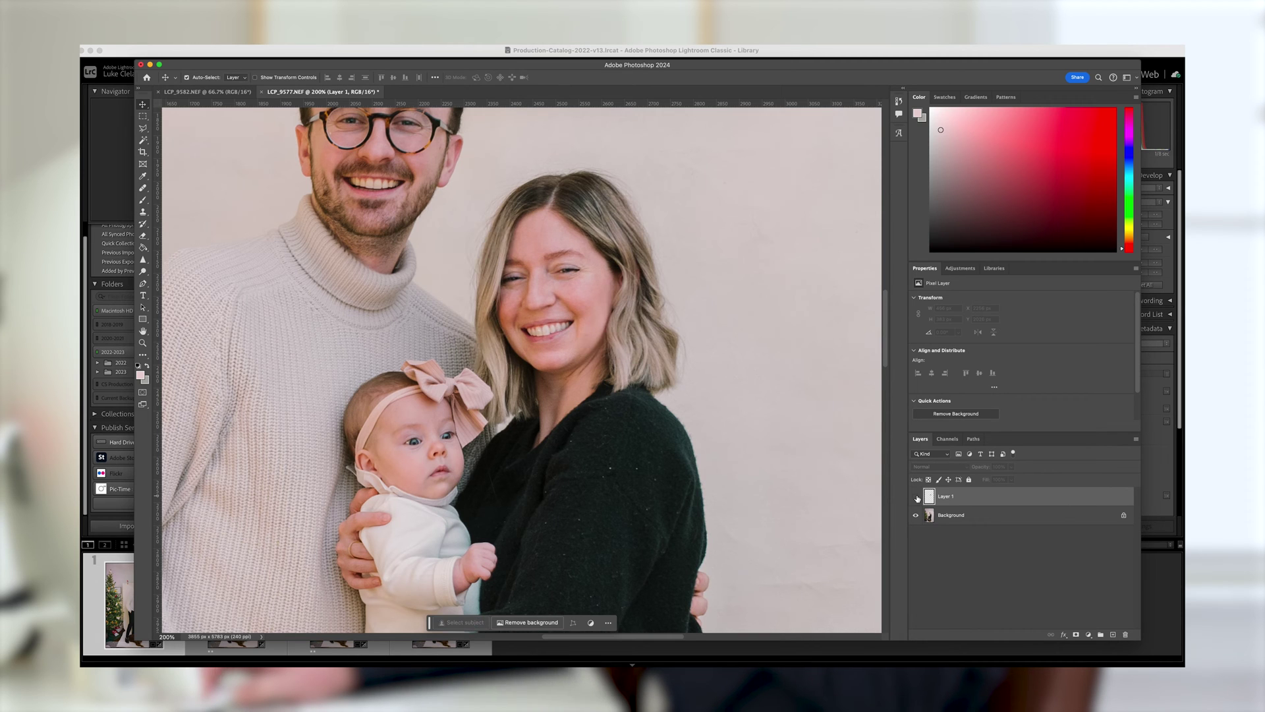
# Step: Toggle Layer 1's visibility to compare the pasted face with the original before masking
pyautogui.click(916, 498)
pyautogui.click(917, 498)
pyautogui.click(916, 498)
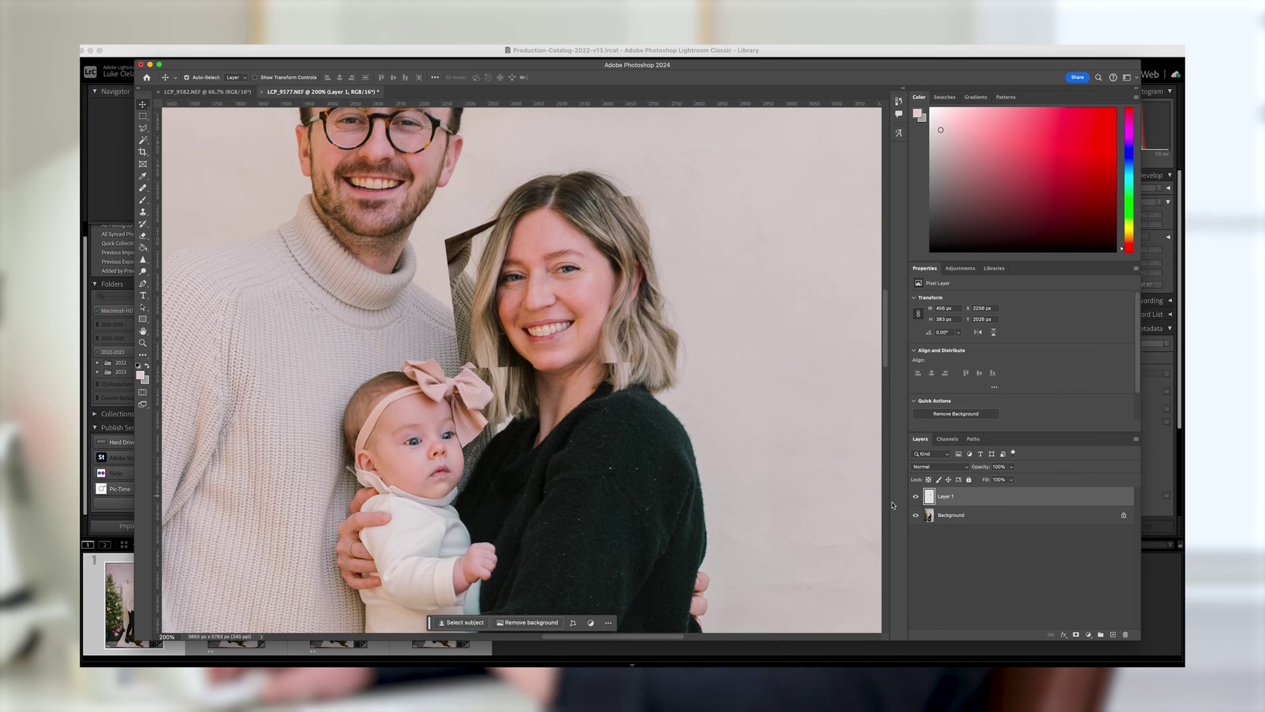
# Step: Add a layer mask to Layer 1 and hide the Background layer to isolate the pasted face
pyautogui.click(1075, 634)
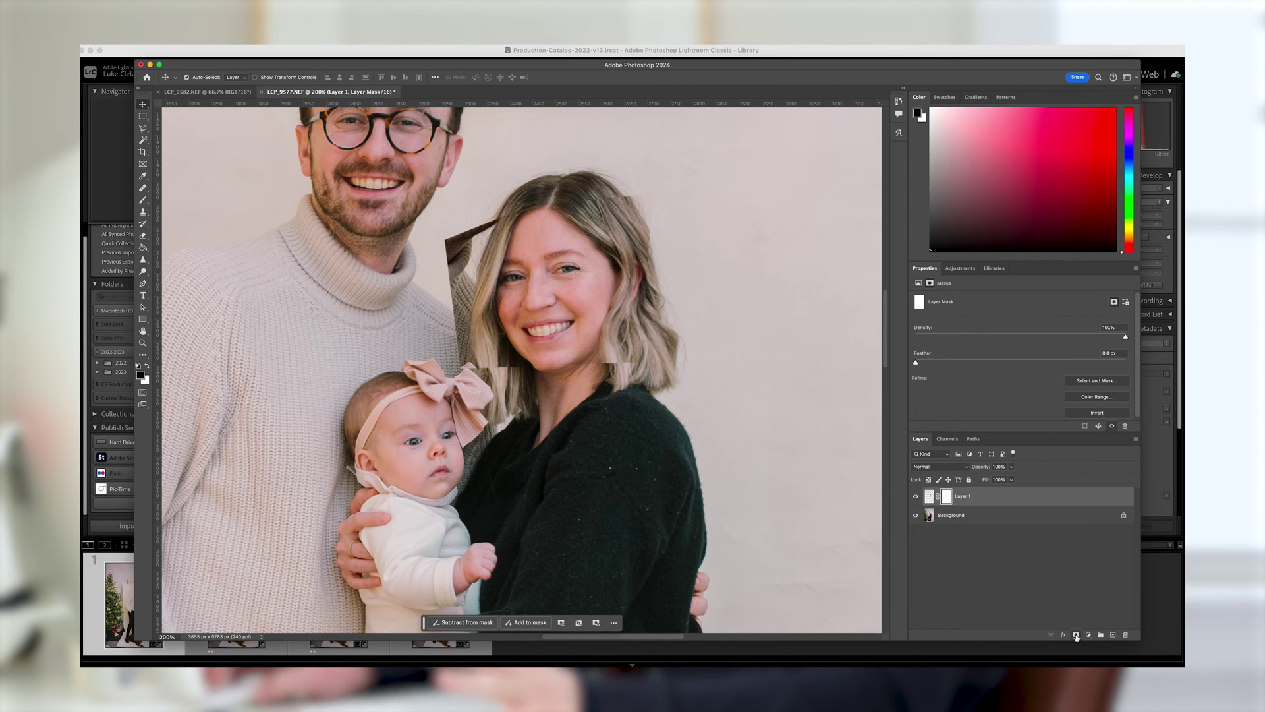
pyautogui.click(914, 517)
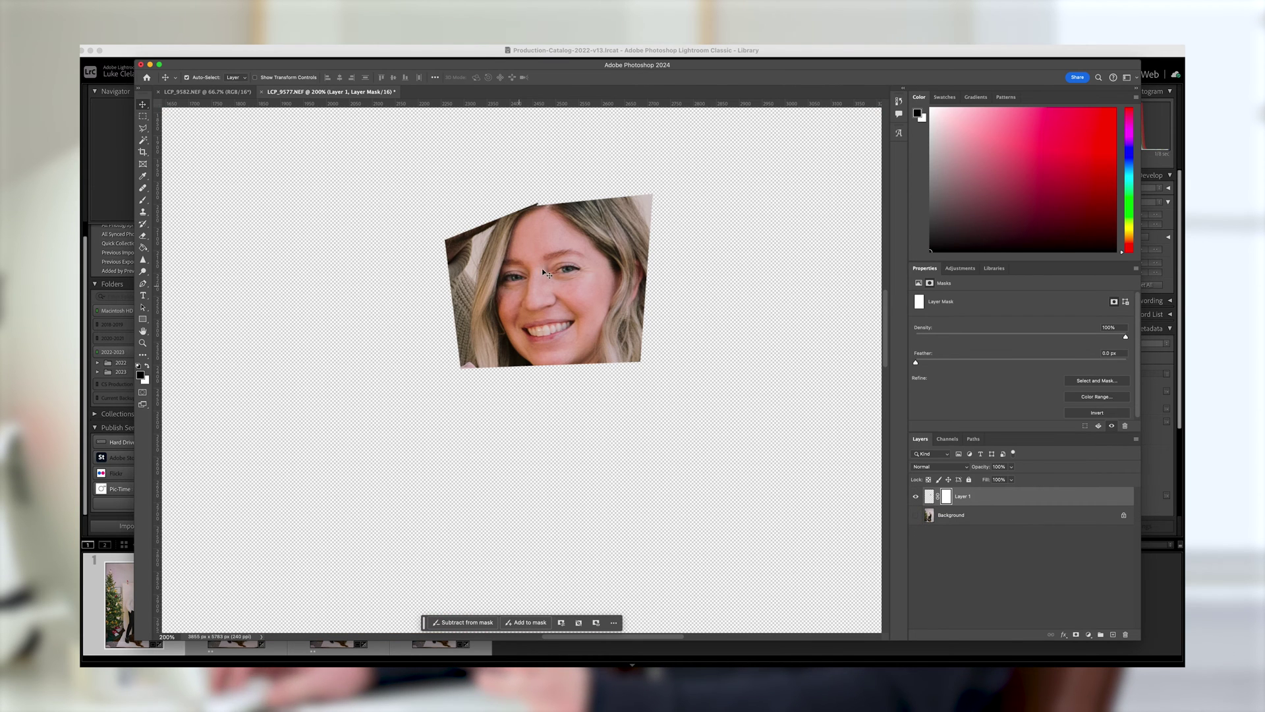
pyautogui.click(916, 518)
pyautogui.press('z')
pyautogui.hotkey('ctrl', '+')
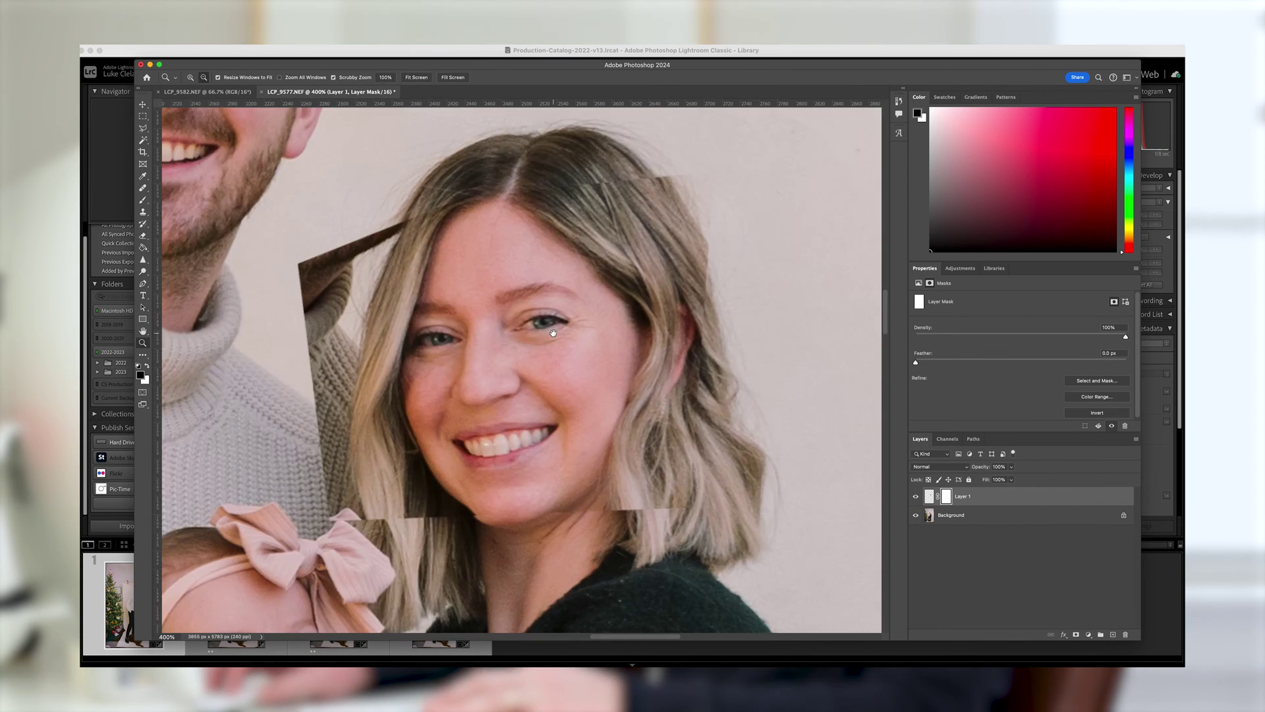
pyautogui.click(916, 515)
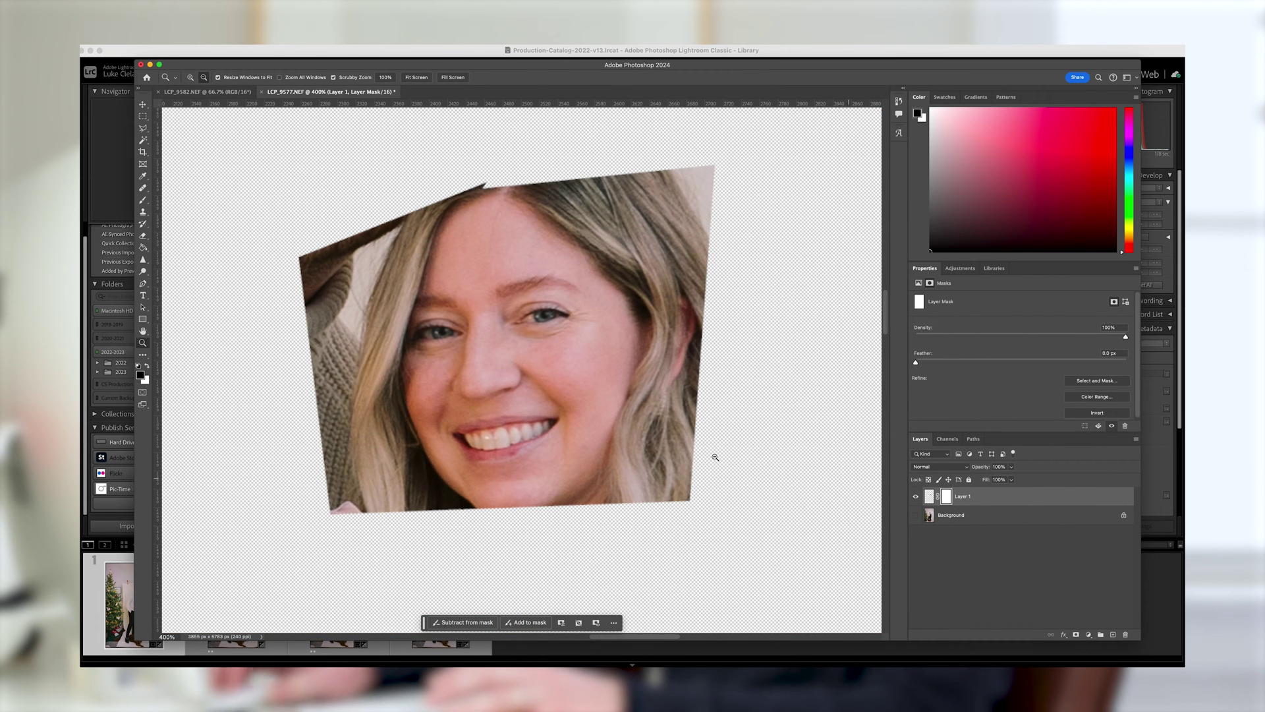
# Step: Paint the upper edge of the pasted face out of Layer 1's mask with a small, soft black brush
pyautogui.press('b')
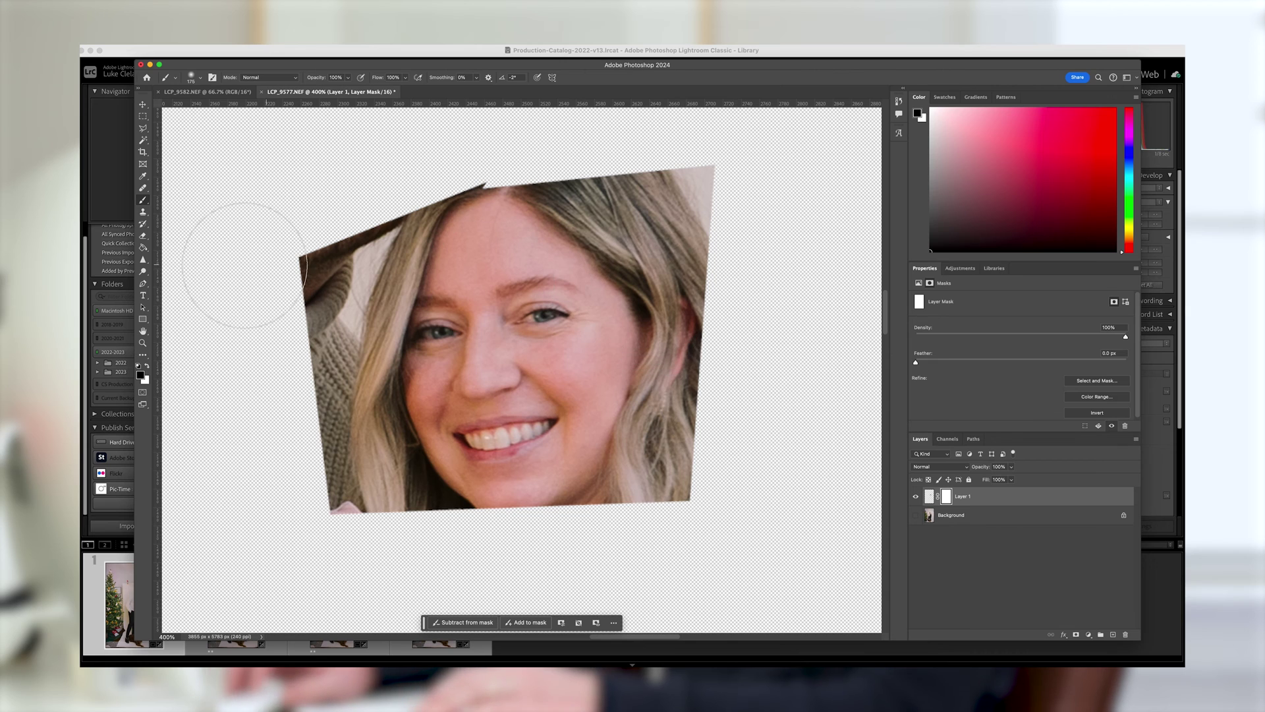
pyautogui.press('[')
pyautogui.press('[')
pyautogui.press('[')
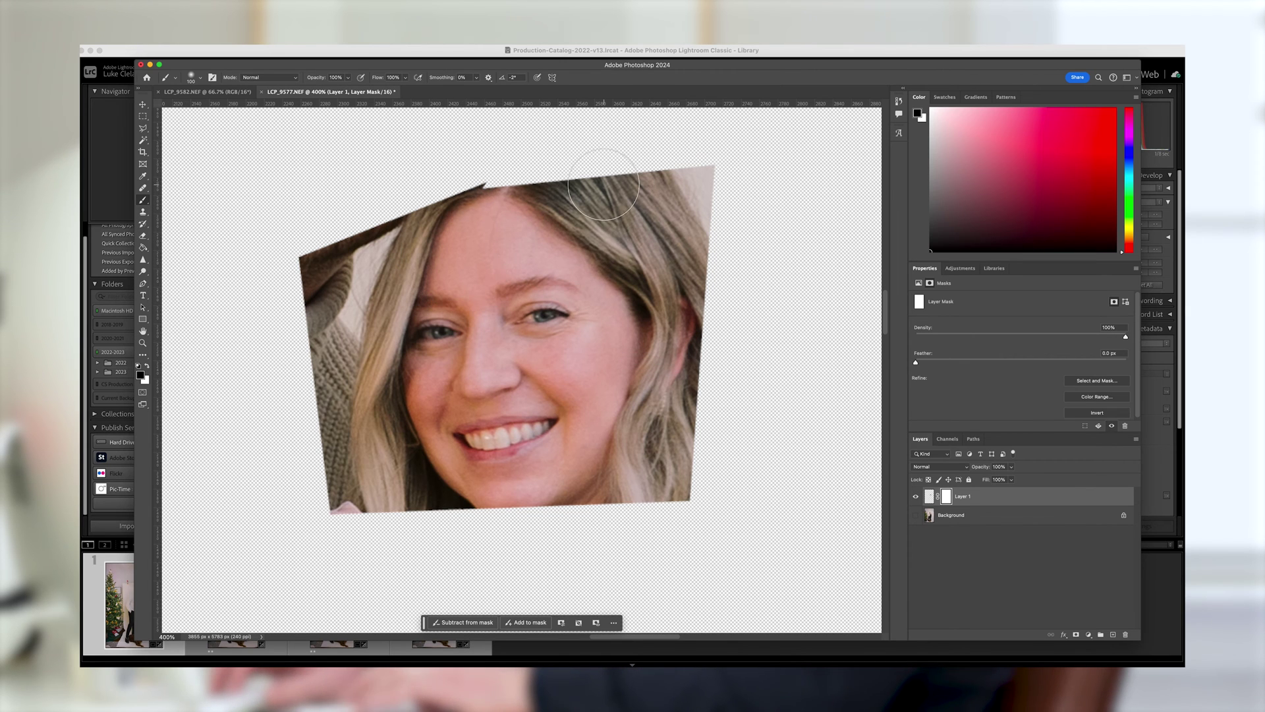
pyautogui.press('[')
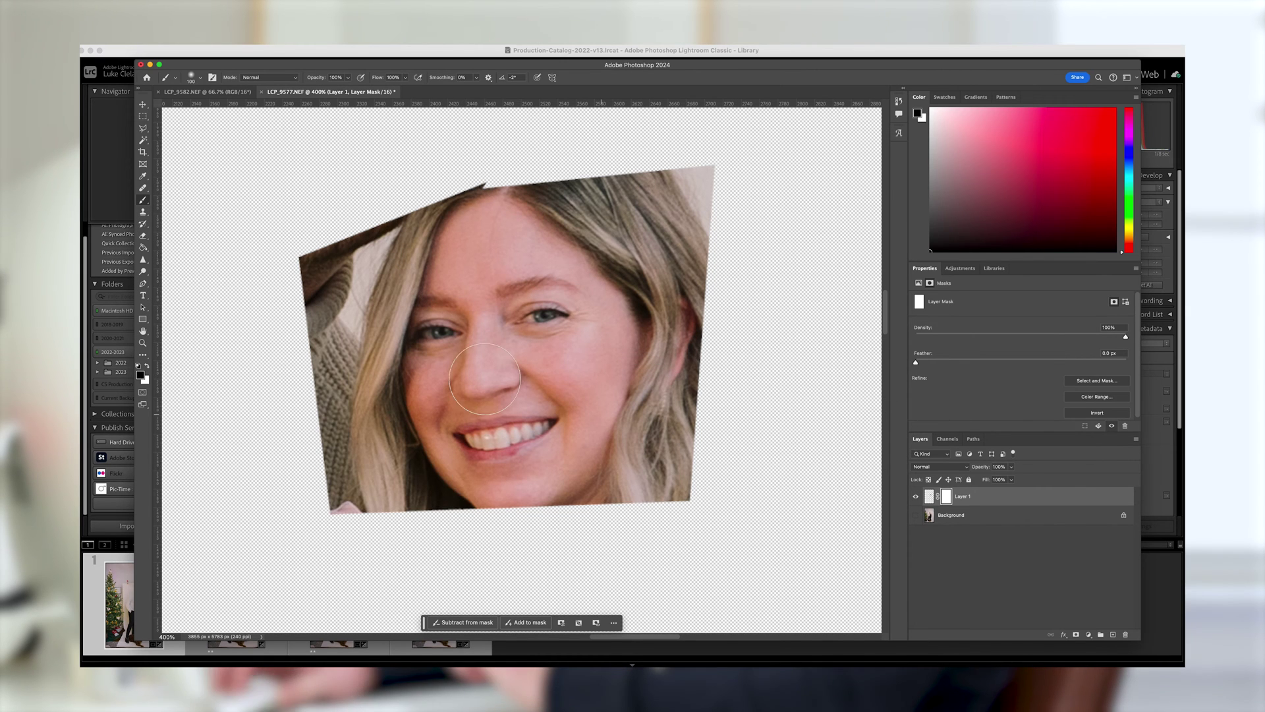
pyautogui.click(141, 376)
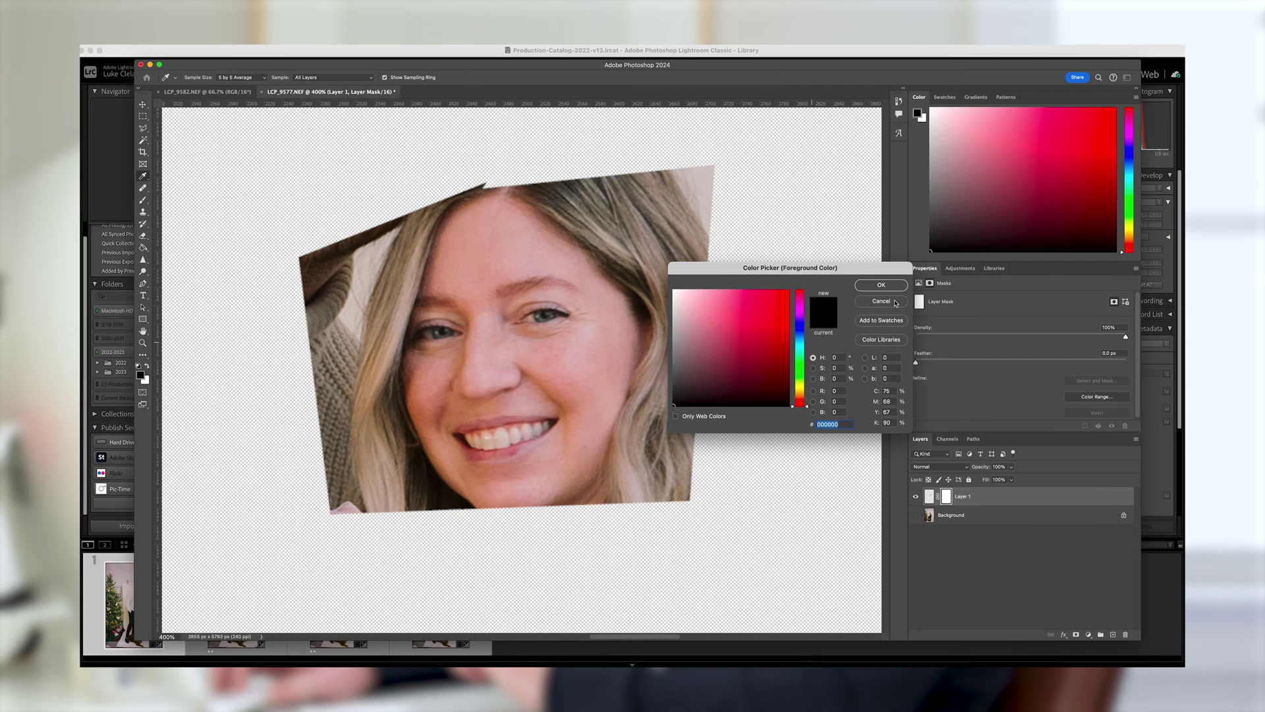
pyautogui.click(895, 285)
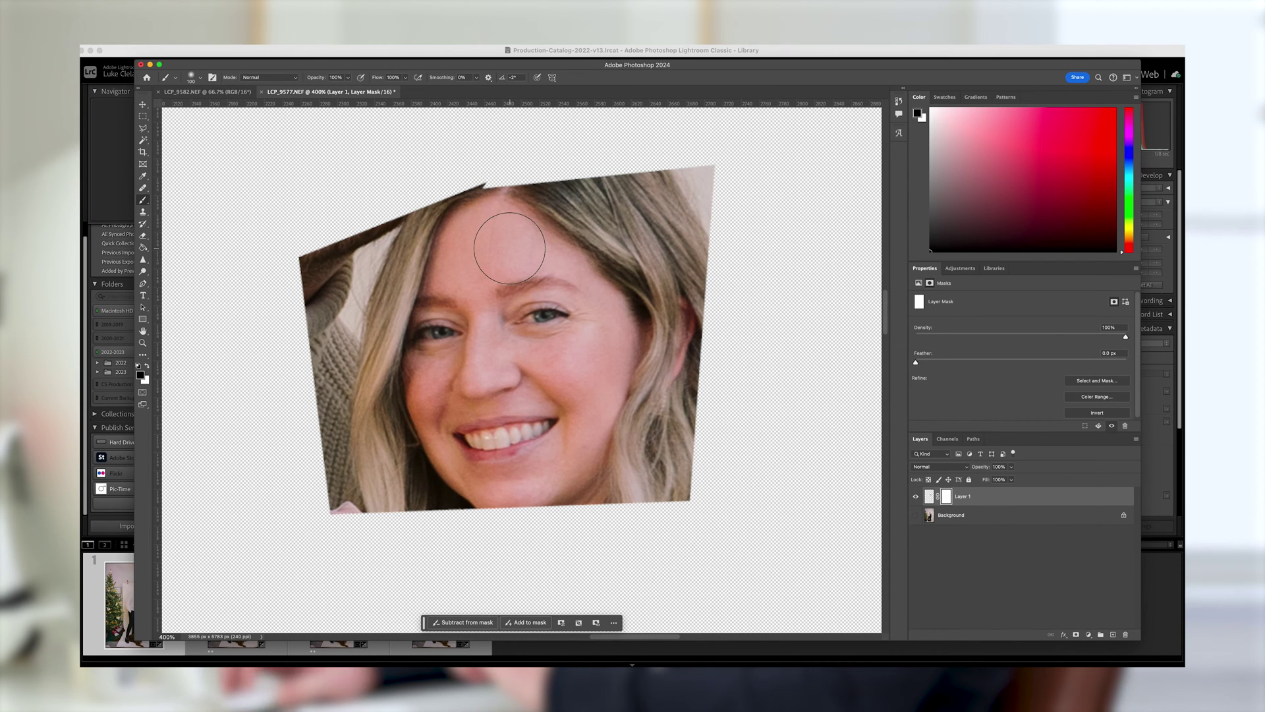
pyautogui.press('[')
pyautogui.press('[')
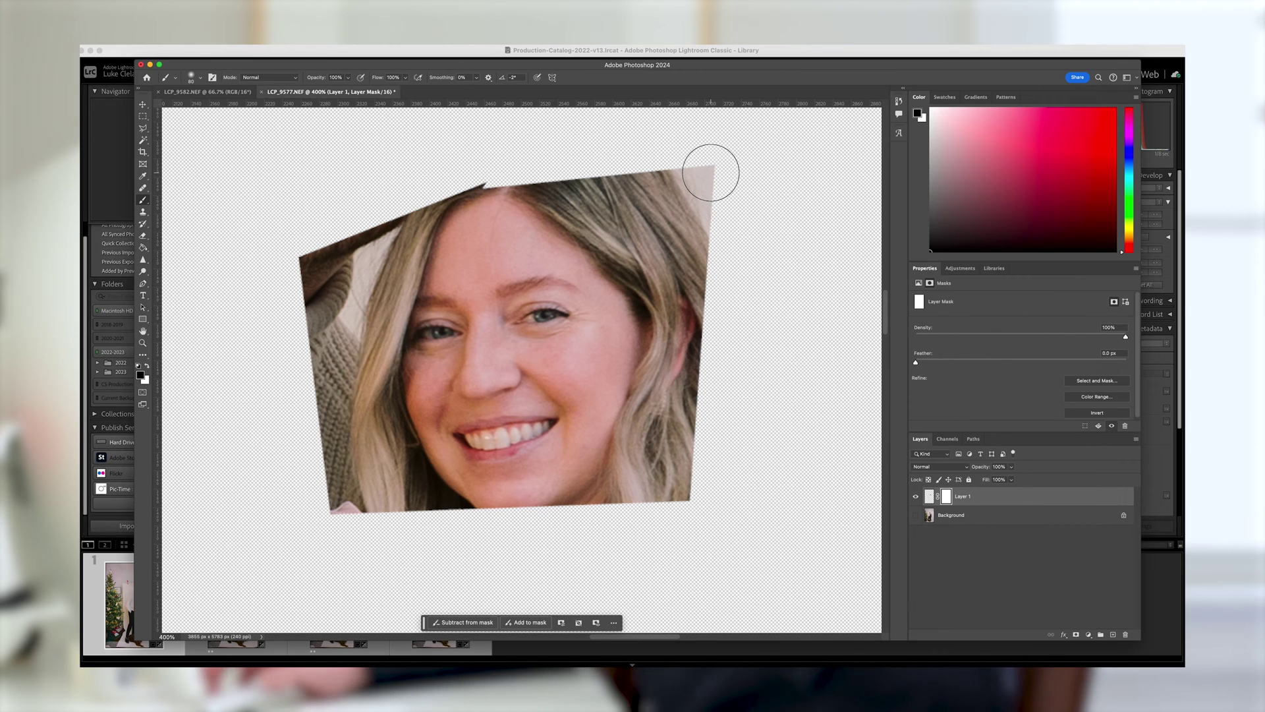
pyautogui.moveTo(713, 170)
pyautogui.mouseDown()
pyautogui.moveTo(632, 170)
pyautogui.moveTo(681, 181)
pyautogui.moveTo(704, 224)
pyautogui.moveTo(657, 197)
pyautogui.moveTo(465, 182)
pyautogui.moveTo(345, 214)
pyautogui.mouseUp()
pyautogui.moveTo(470, 209); pyautogui.dragTo(329, 260)
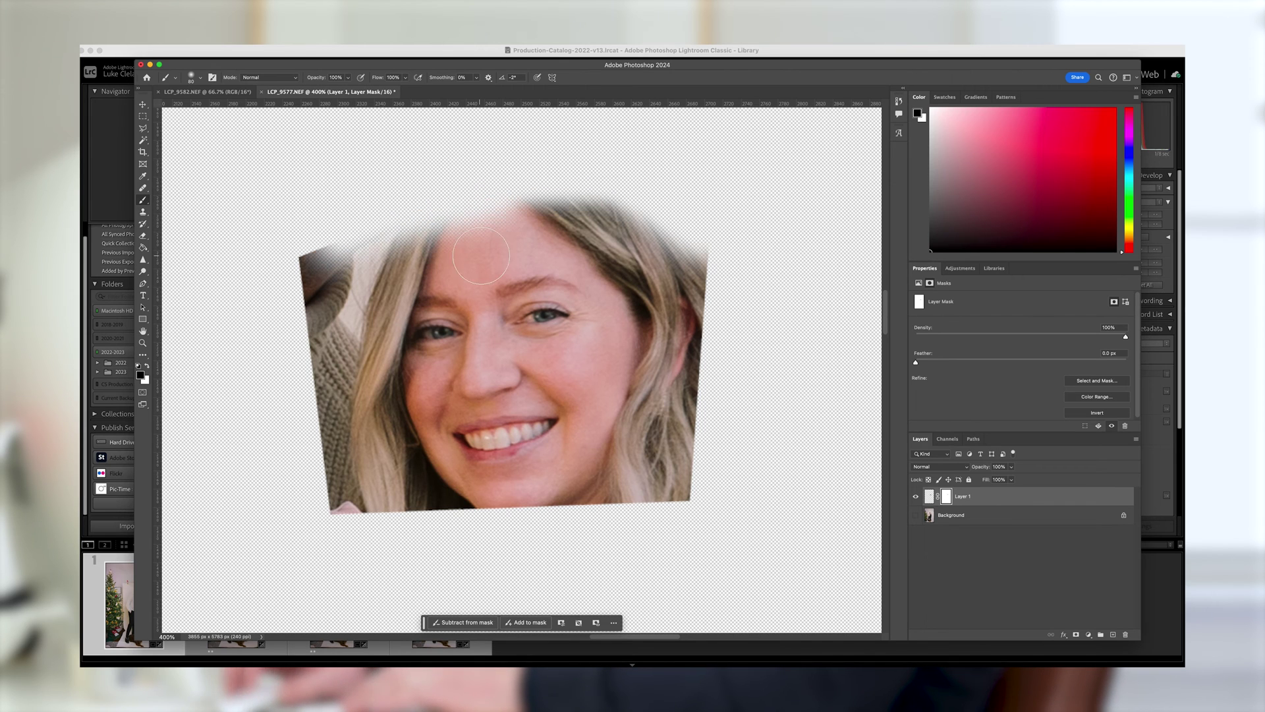
# Step: Mask out everything on the pasted face except the eyes and brows with a hard black brush, and show the Background layer again
pyautogui.rightClick(486, 257)
pyautogui.press('Return')
pyautogui.moveTo(448, 221)
pyautogui.mouseDown()
pyautogui.moveTo(466, 220)
pyautogui.moveTo(421, 227)
pyautogui.moveTo(301, 293)
pyautogui.moveTo(358, 271)
pyautogui.moveTo(334, 545)
pyautogui.moveTo(570, 511)
pyautogui.moveTo(358, 455)
pyautogui.moveTo(446, 424)
pyautogui.moveTo(650, 395)
pyautogui.moveTo(650, 516)
pyautogui.mouseUp()
pyautogui.moveTo(565, 454)
pyautogui.mouseDown()
pyautogui.moveTo(670, 352)
pyautogui.moveTo(670, 203)
pyautogui.moveTo(666, 383)
pyautogui.moveTo(597, 196)
pyautogui.moveTo(631, 363)
pyautogui.moveTo(447, 412)
pyautogui.moveTo(320, 399)
pyautogui.moveTo(451, 411)
pyautogui.moveTo(386, 400)
pyautogui.moveTo(379, 258)
pyautogui.moveTo(582, 226)
pyautogui.mouseUp()
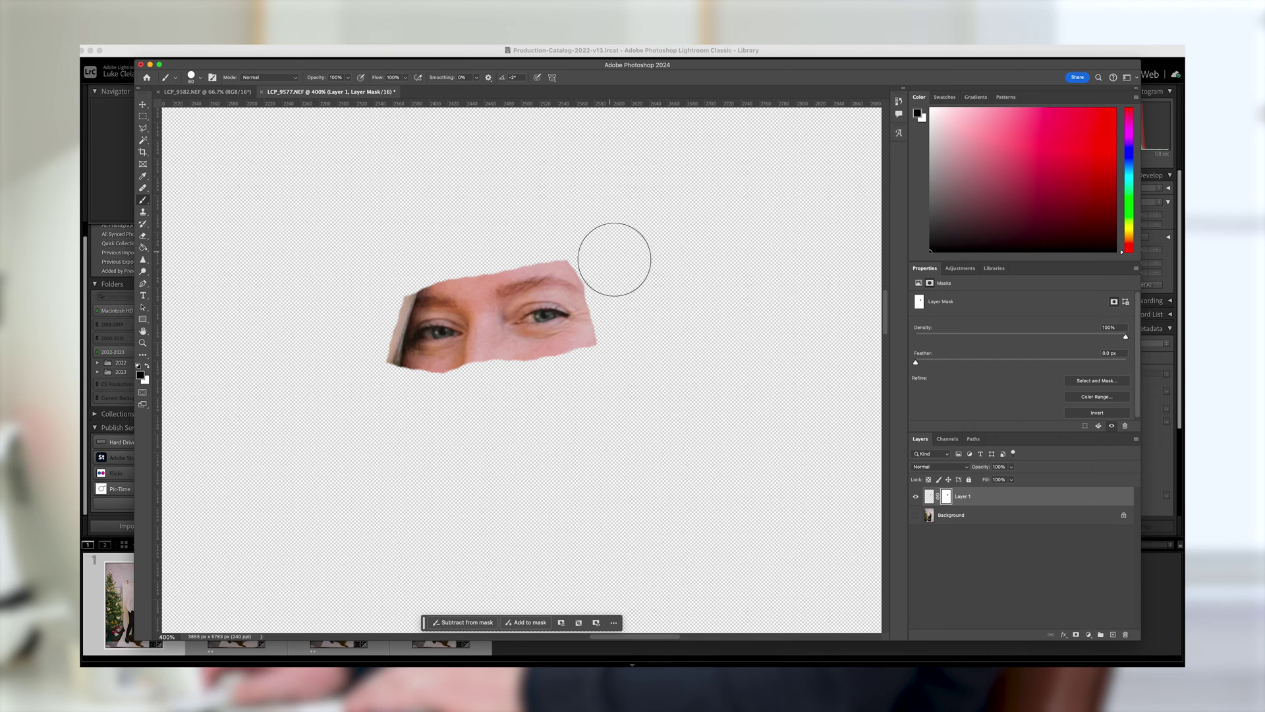
pyautogui.moveTo(615, 363)
pyautogui.mouseDown()
pyautogui.moveTo(463, 399)
pyautogui.moveTo(378, 396)
pyautogui.mouseUp()
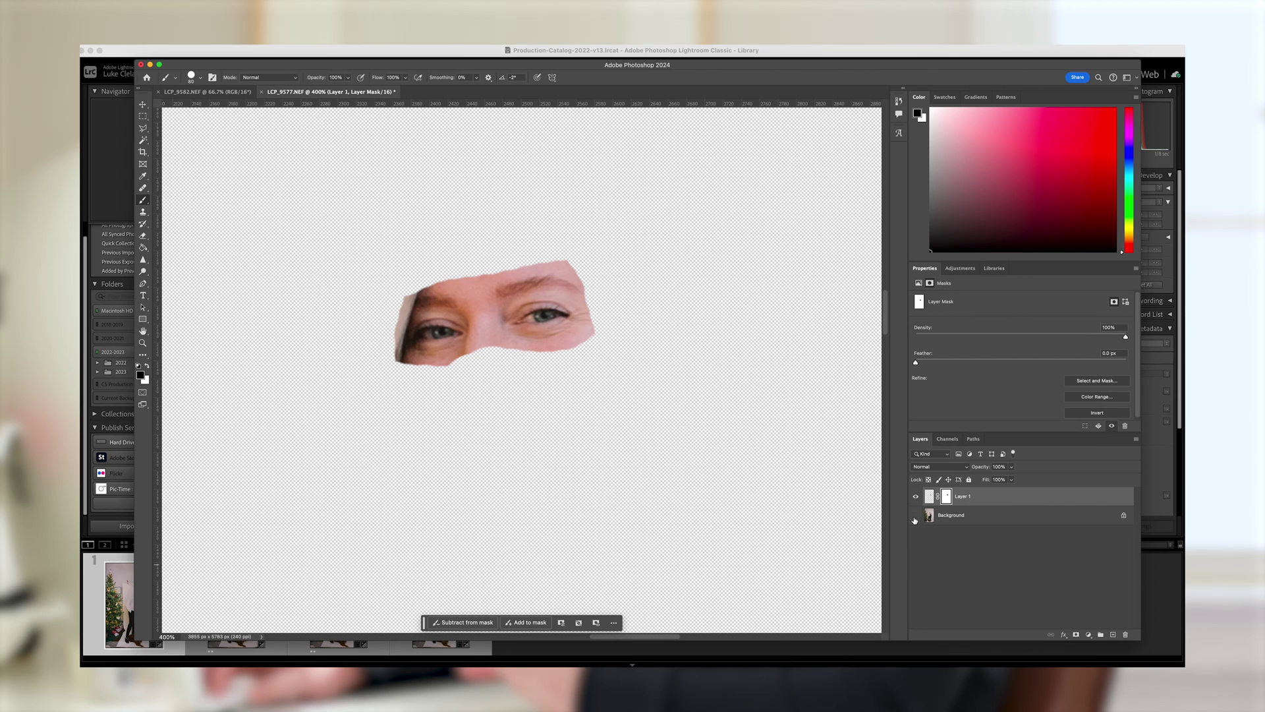
pyautogui.click(916, 515)
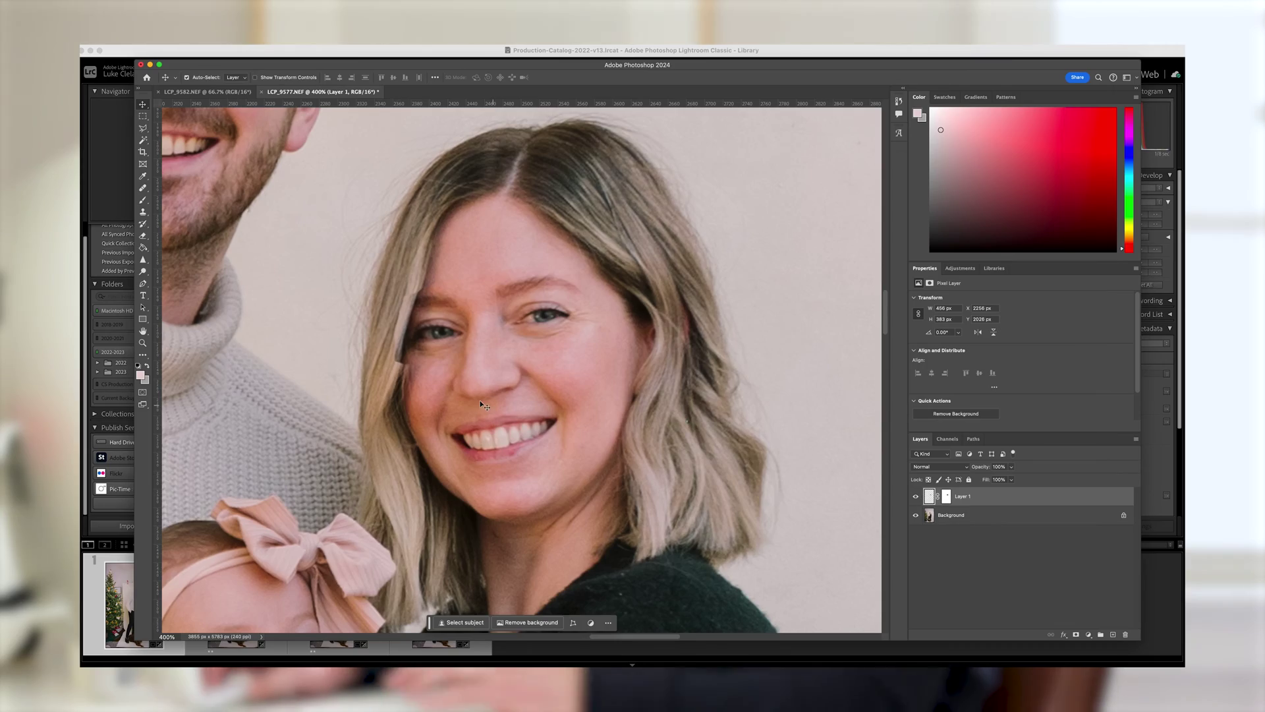
# Step: Scale Layer 1's pasted face down in two small transforms, to about 98.4% and another 99.2%
pyautogui.press('super+t')
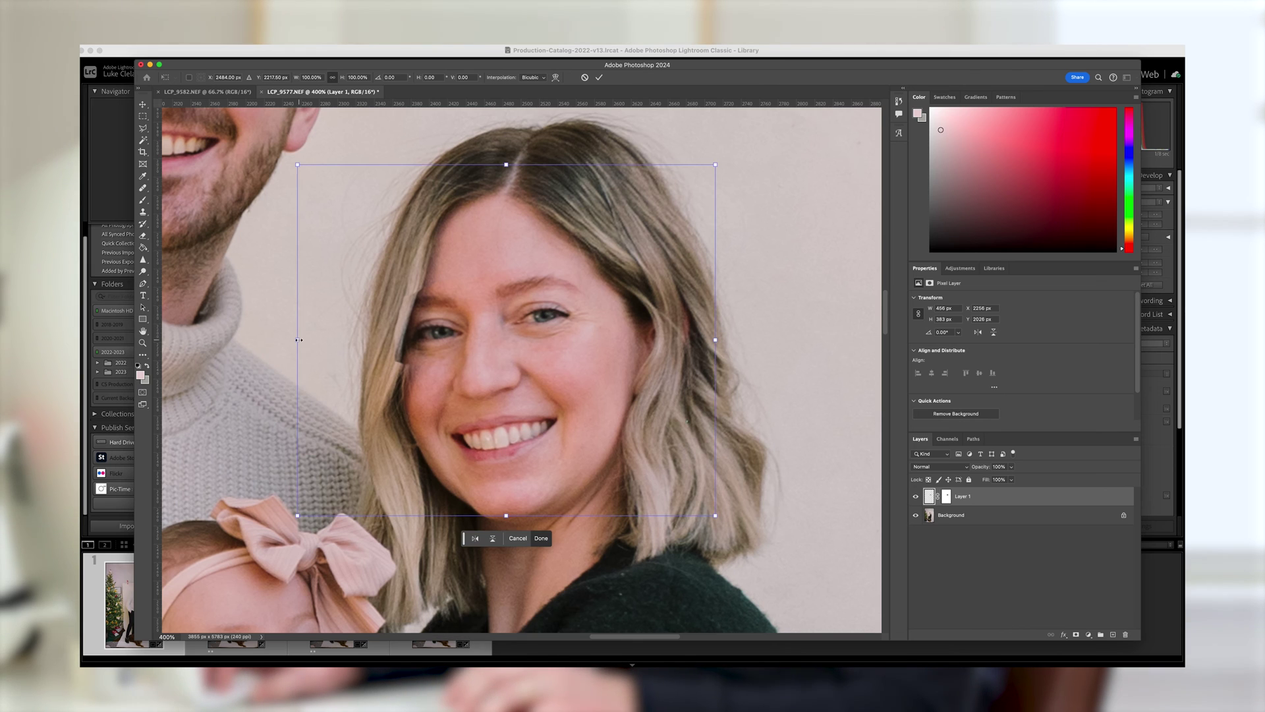
pyautogui.moveTo(299, 340); pyautogui.dragTo(305, 340)
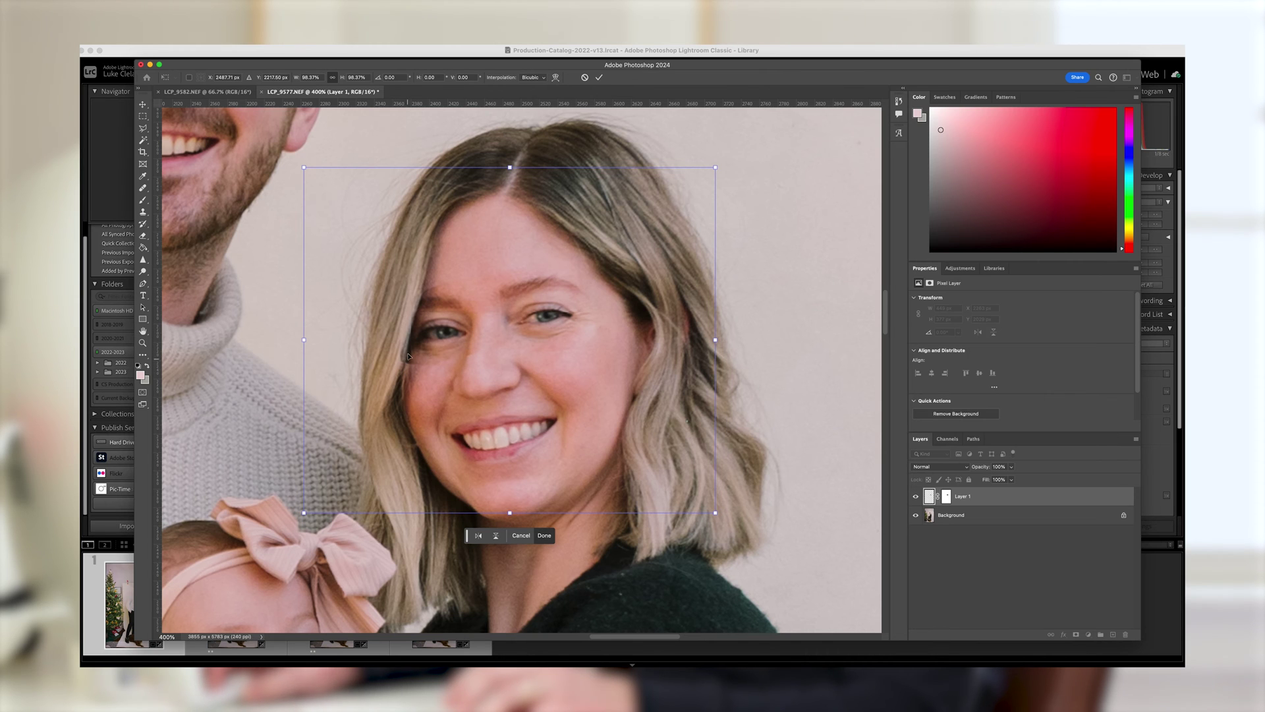
pyautogui.press('Escape')
pyautogui.hotkey('ctrl', 't')
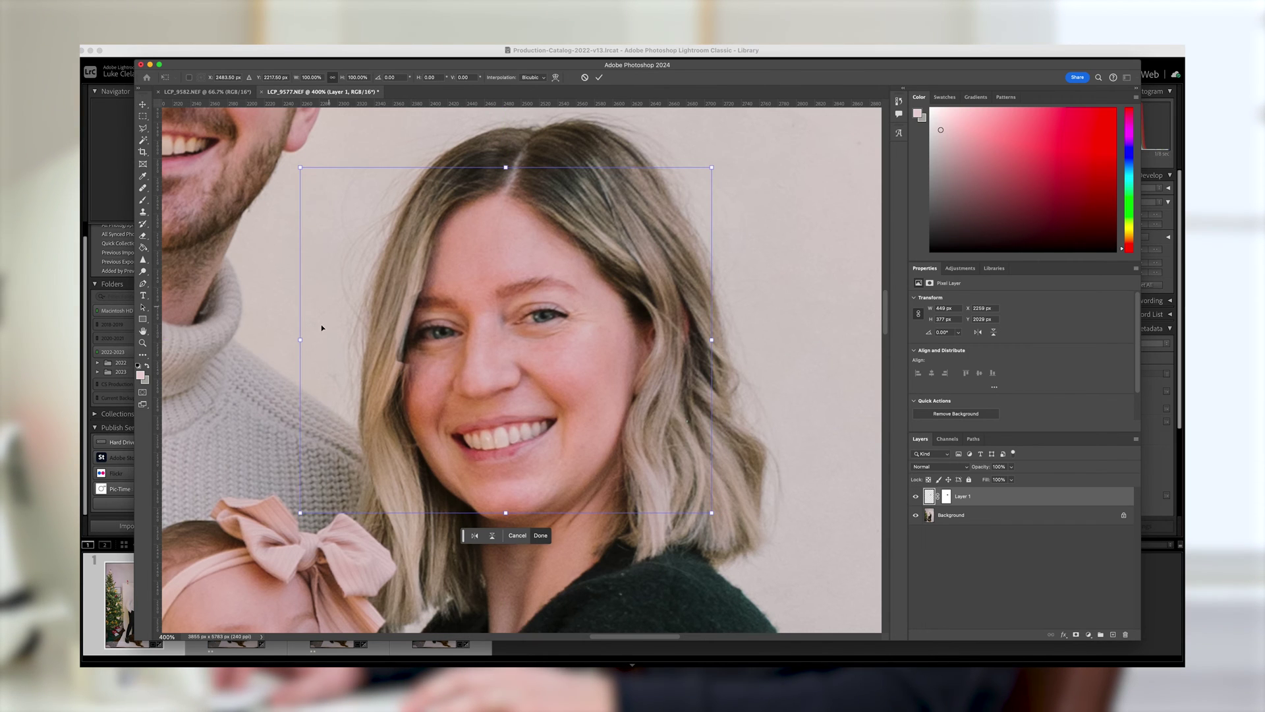
pyautogui.moveTo(300, 340); pyautogui.dragTo(304, 340)
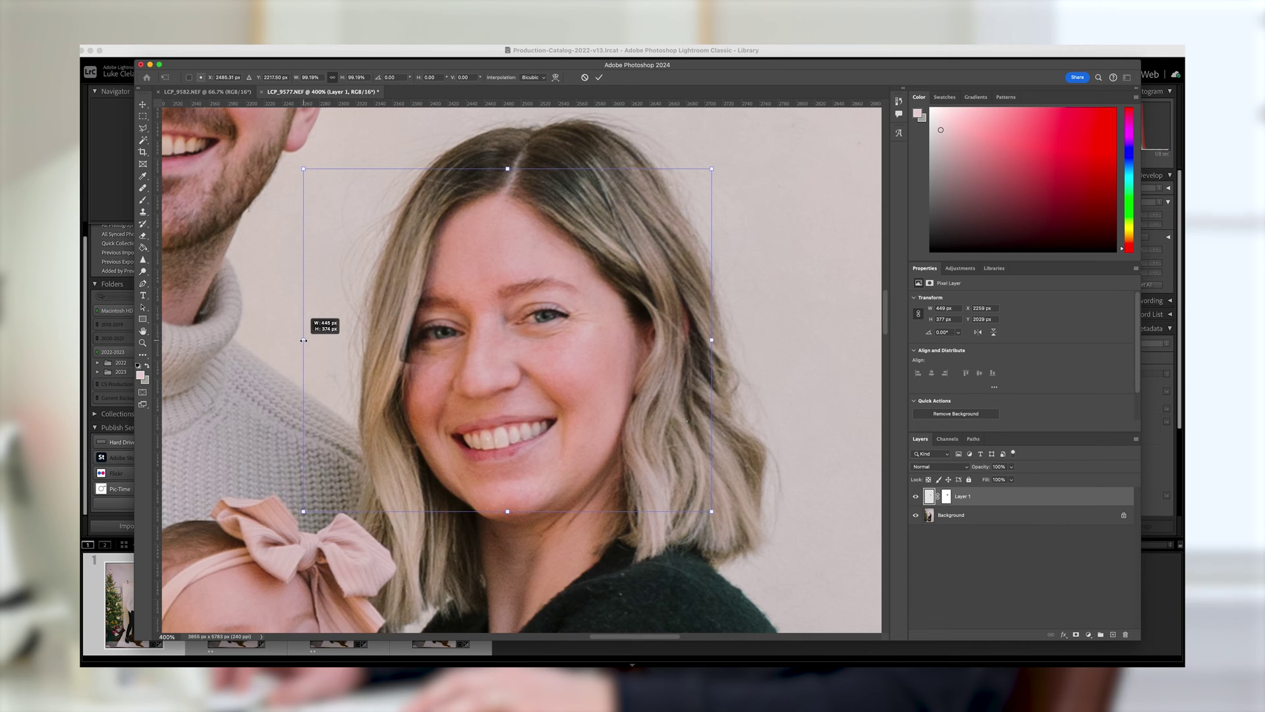
pyautogui.press('Return')
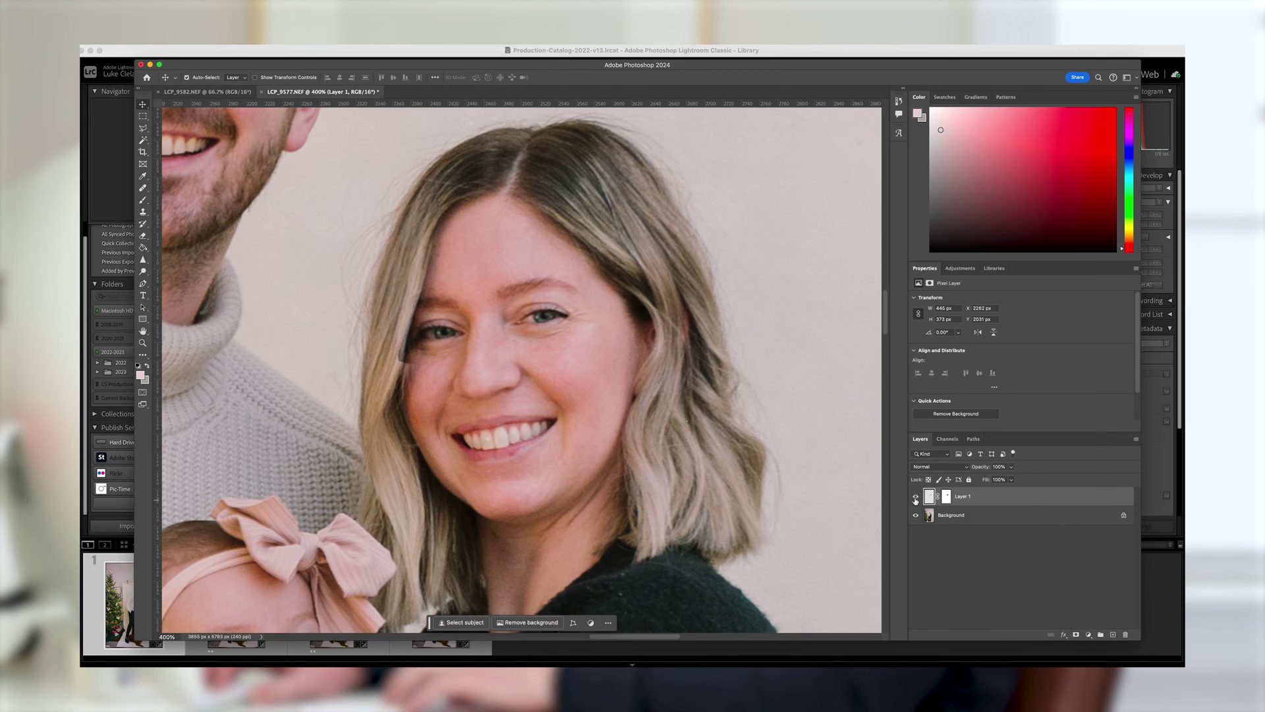
# Step: Toggle Layer 1 off and on to compare the rescaled eyes with the original ones
pyautogui.click(915, 498)
pyautogui.click(915, 498)
pyautogui.click(915, 498)
pyautogui.click(915, 498)
pyautogui.click(915, 498)
pyautogui.click(915, 498)
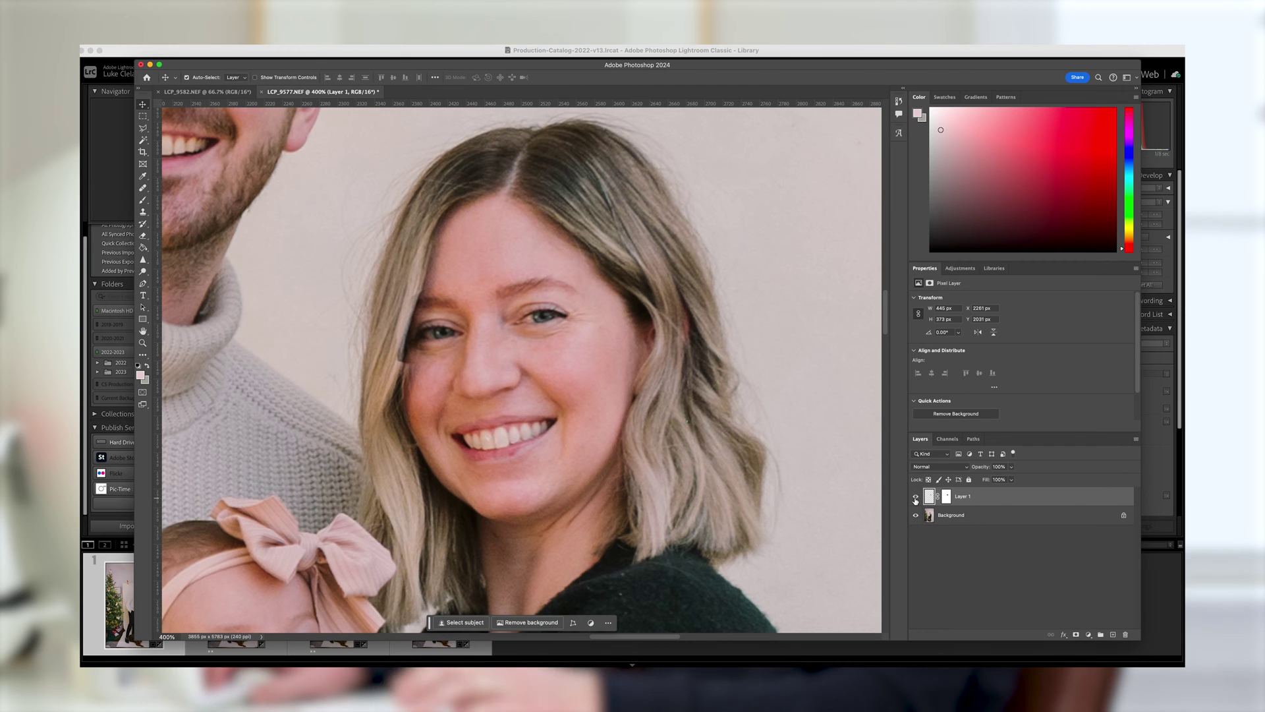
# Step: Rotate the pasted eyes on Layer 1 about 0.5° clockwise
pyautogui.hotkey('ctrl', 't')
pyautogui.moveTo(755, 263); pyautogui.dragTo(756, 266)
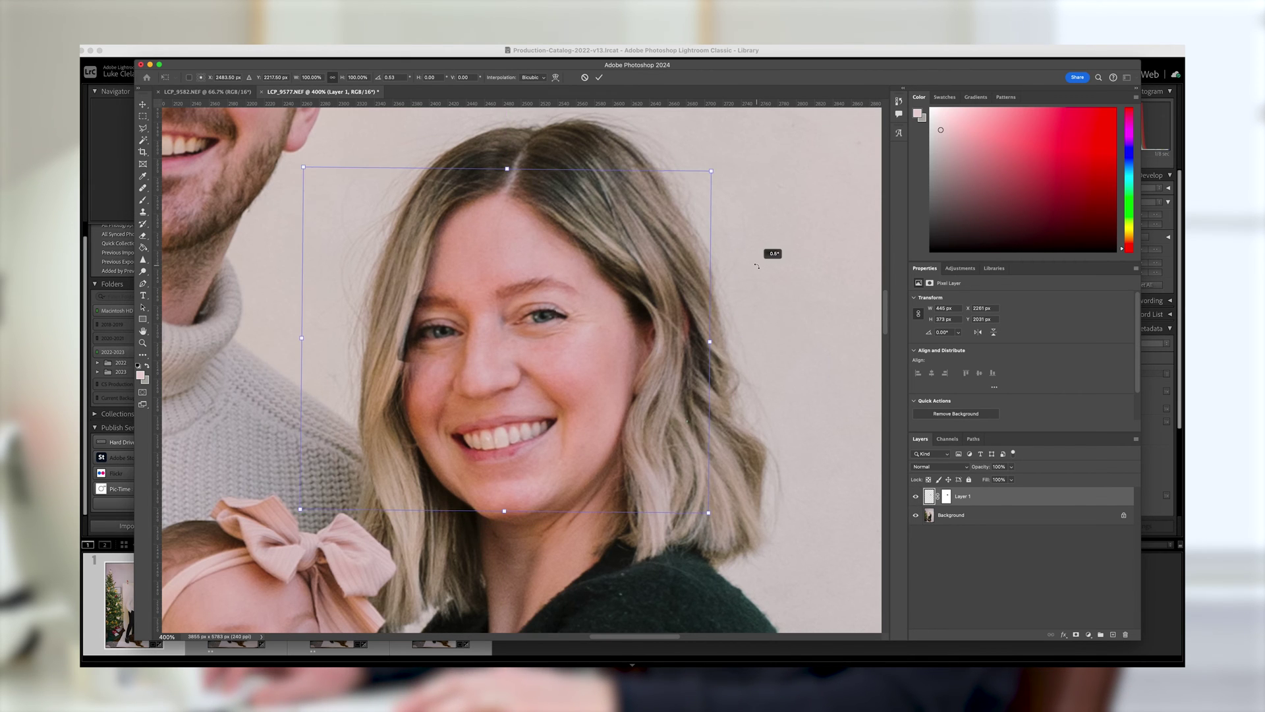
pyautogui.press('Return')
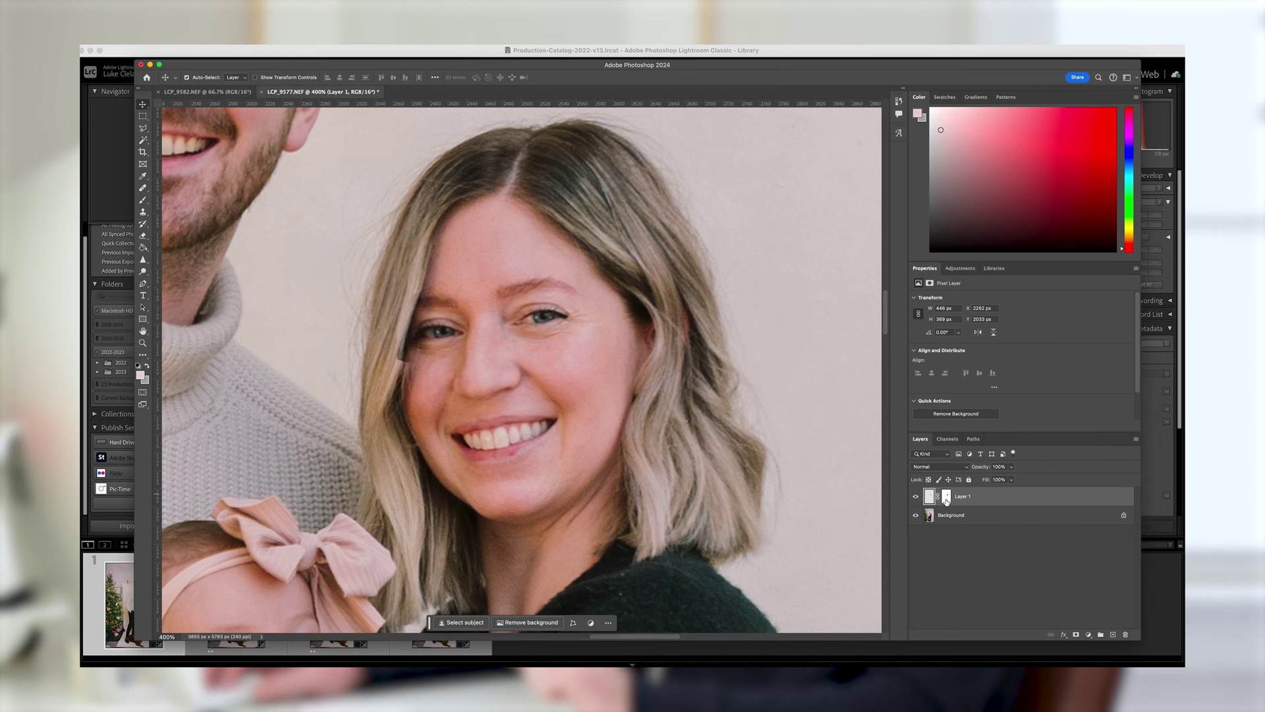
# Step: Soften the mask's lower edge beneath both eyes with a soft black brush, with the Background layer shown again when finished
pyautogui.click(947, 497)
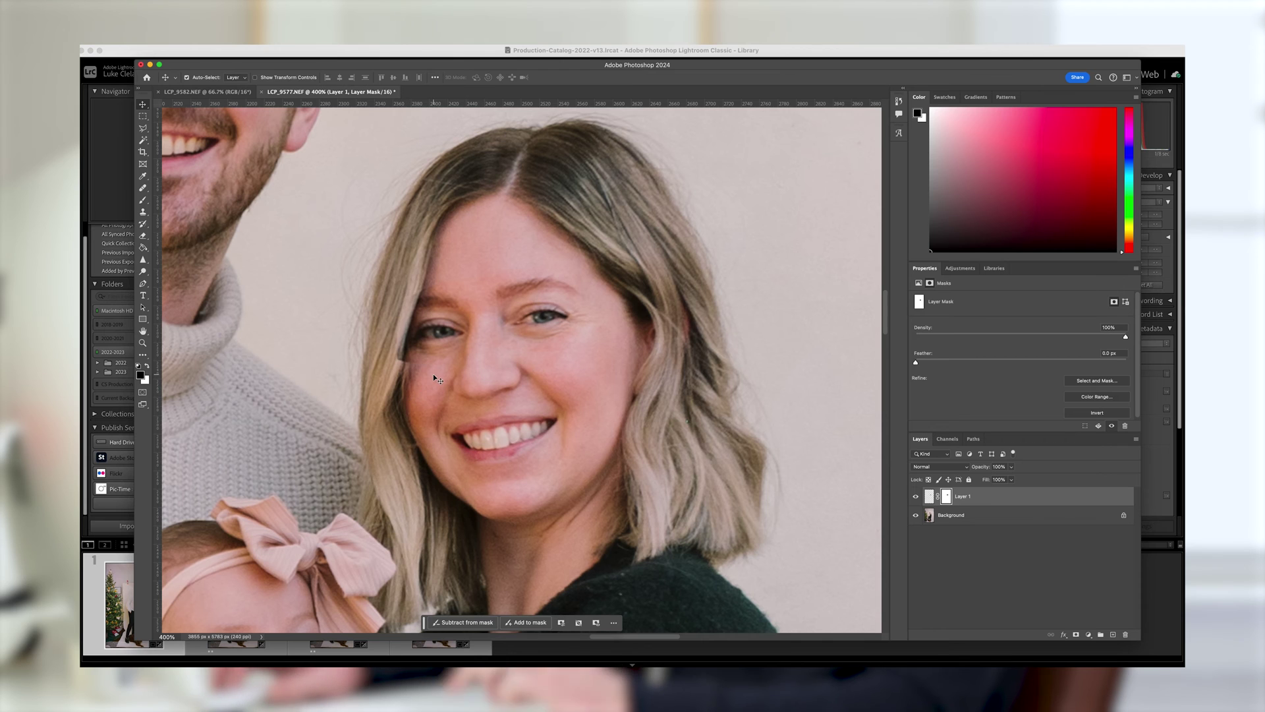
pyautogui.press('b')
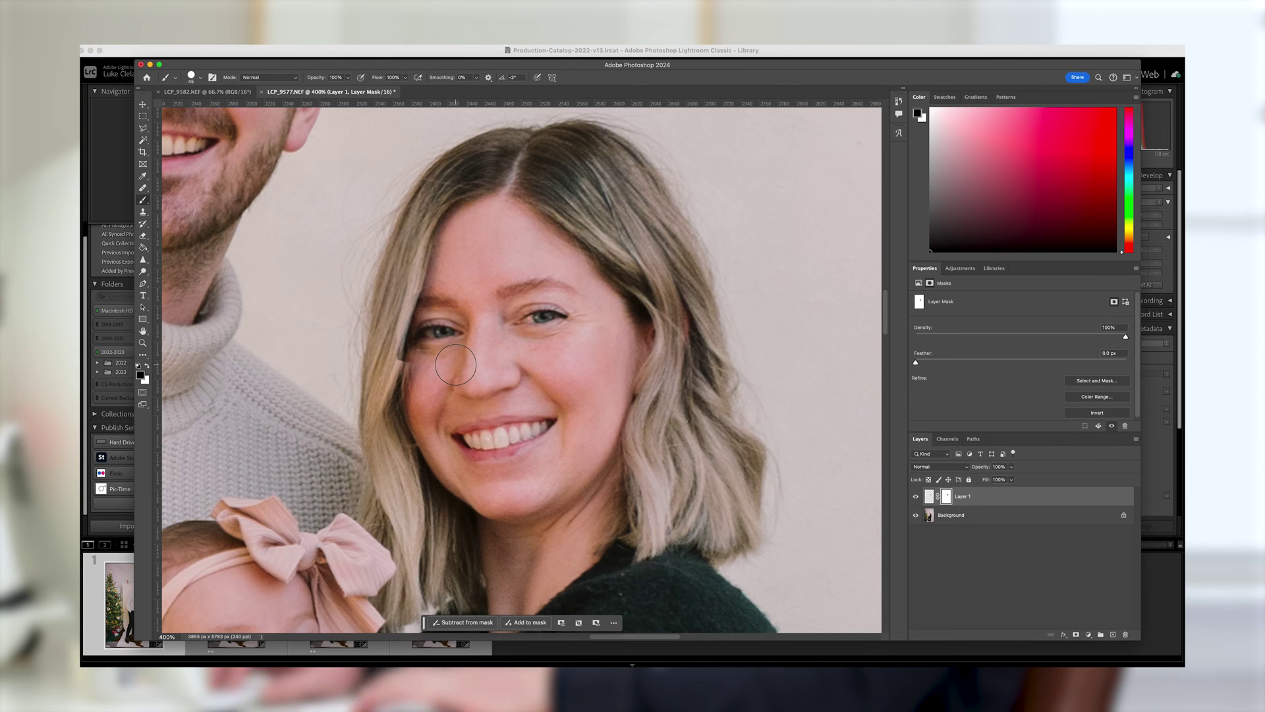
pyautogui.rightClick(453, 367)
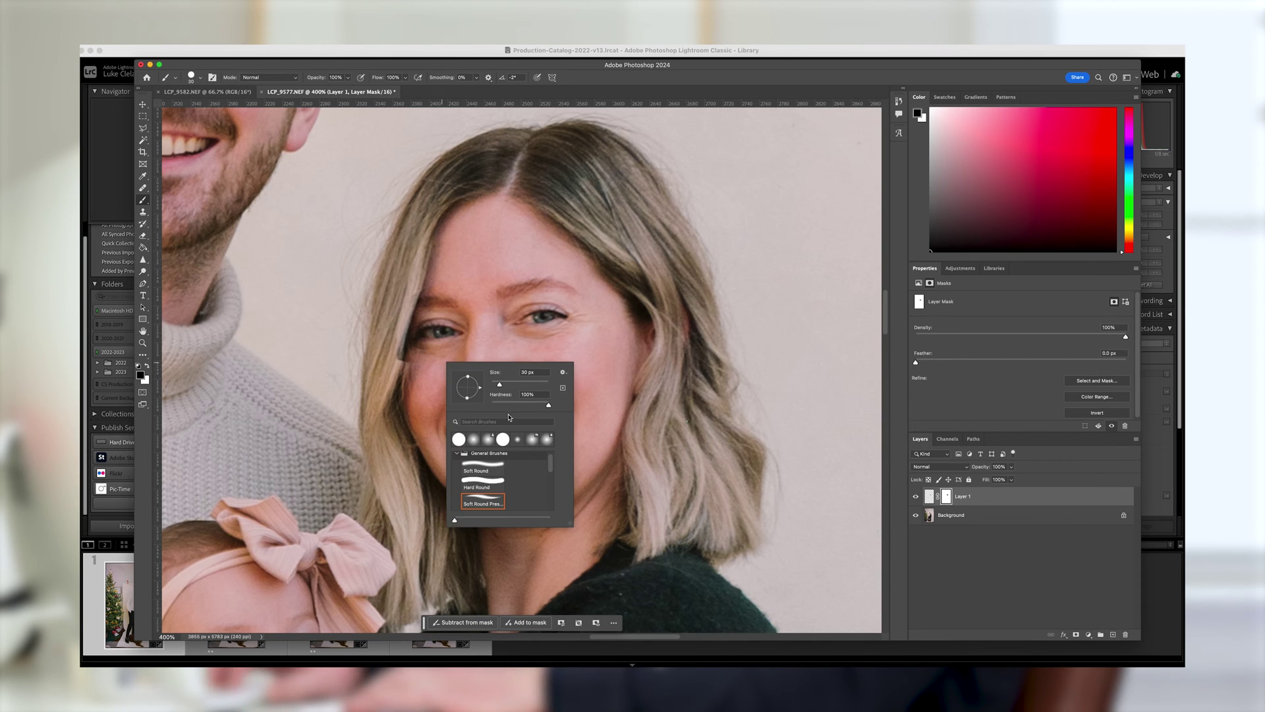
pyautogui.press('Return')
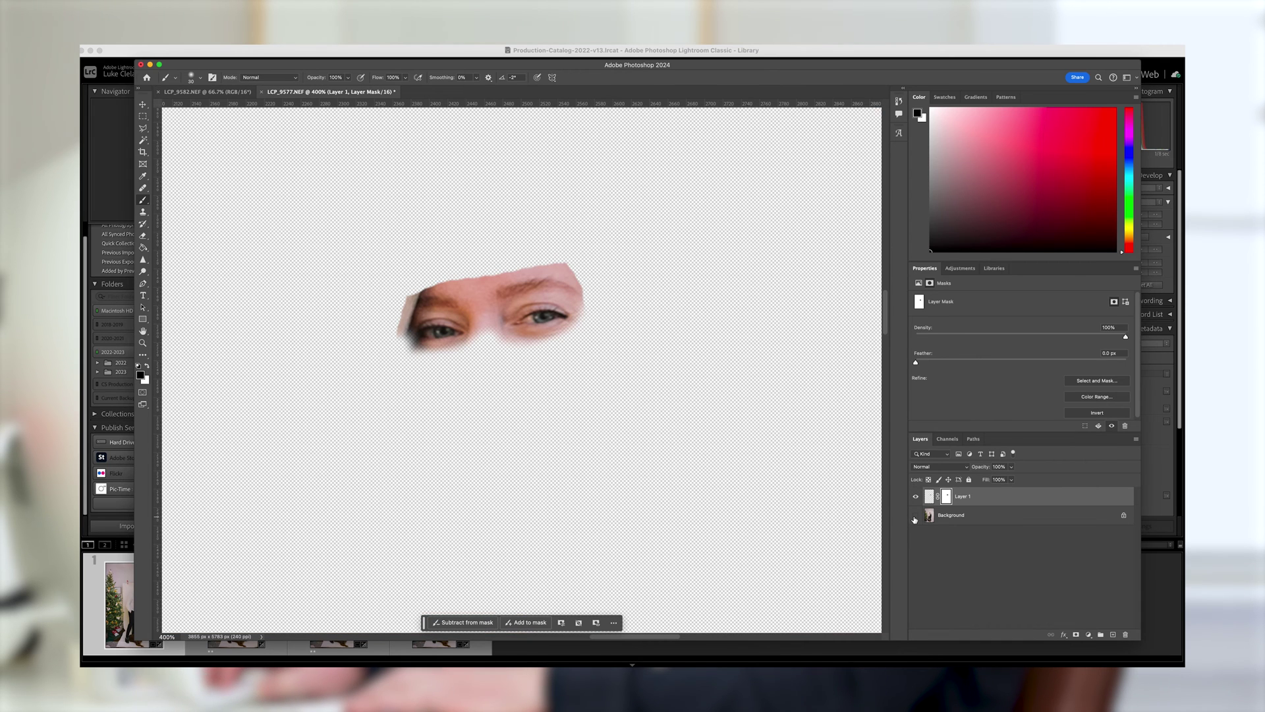
pyautogui.click(915, 514)
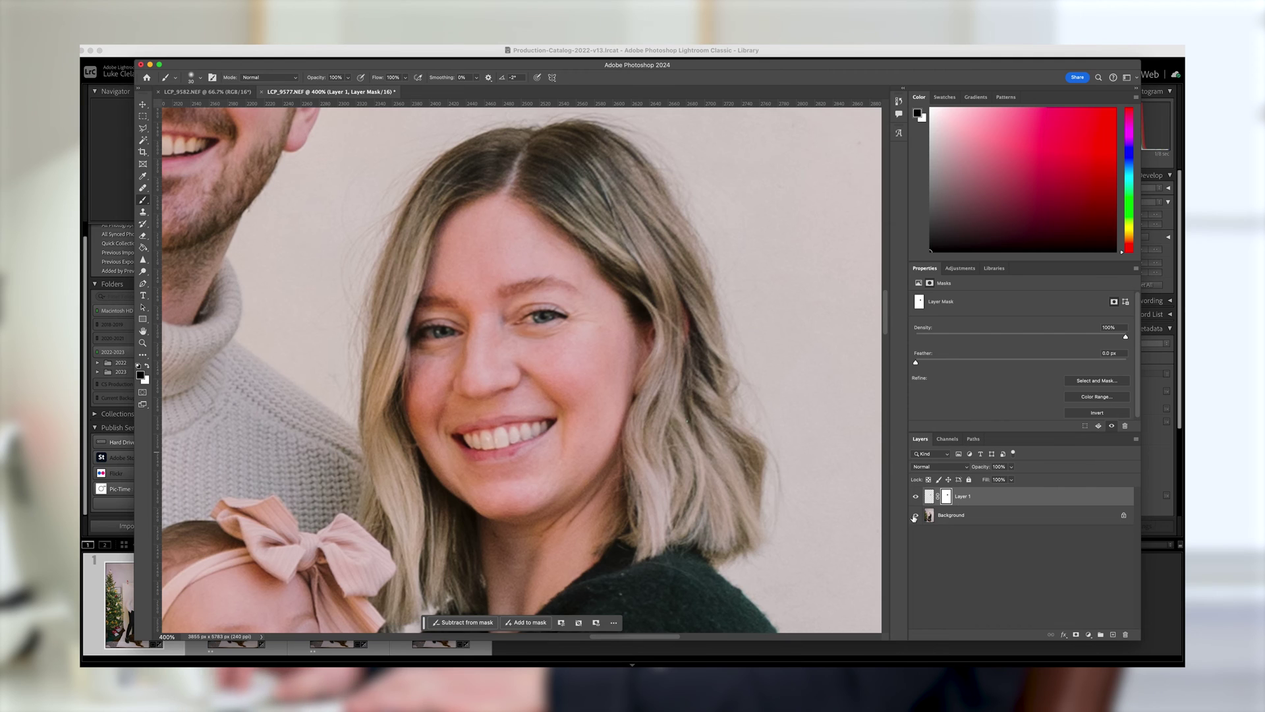
# Step: Feather the mask's upper and hair-side edges with smaller soft black brushes, hiding the Background layer for the main strokes and showing it again
pyautogui.click(915, 515)
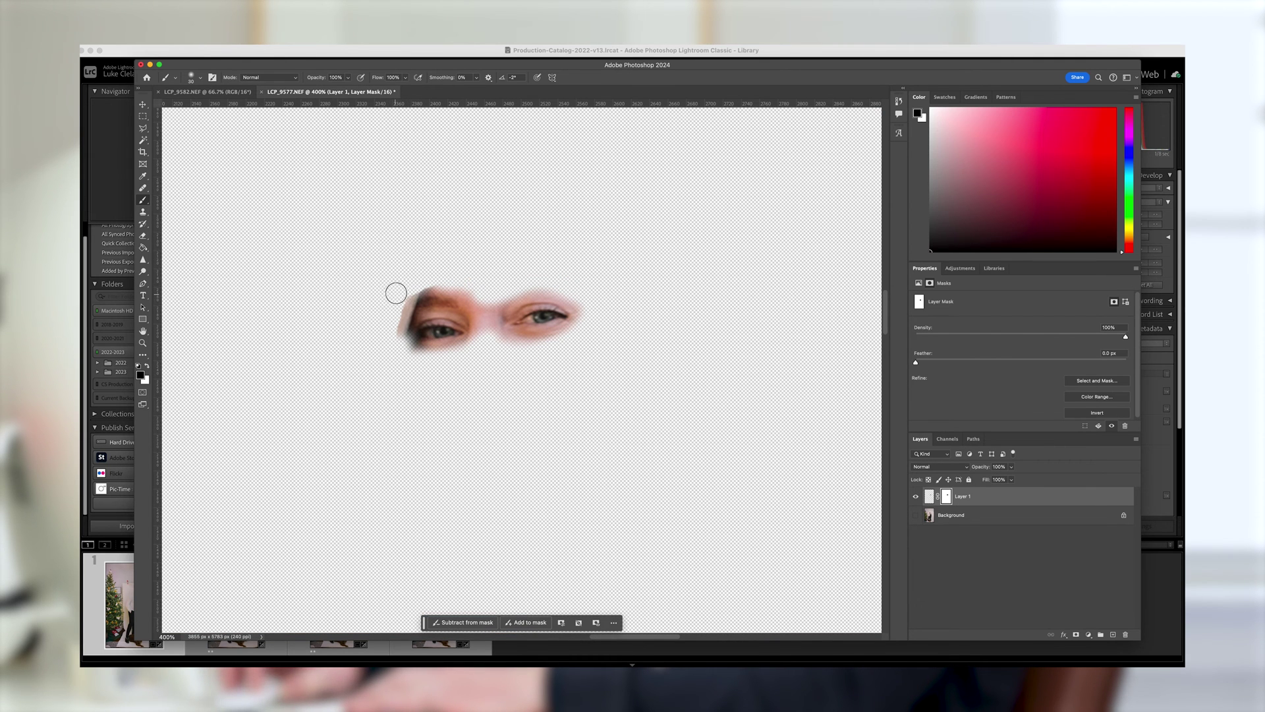
pyautogui.press('[')
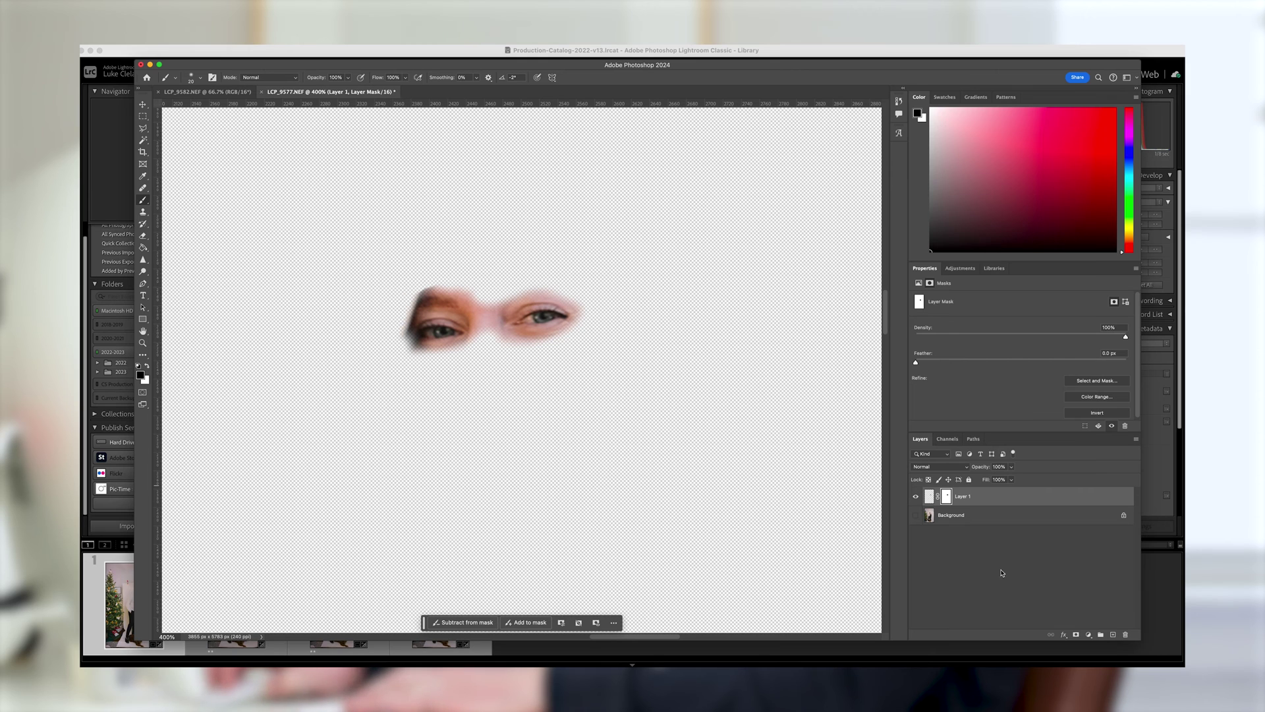
pyautogui.click(915, 515)
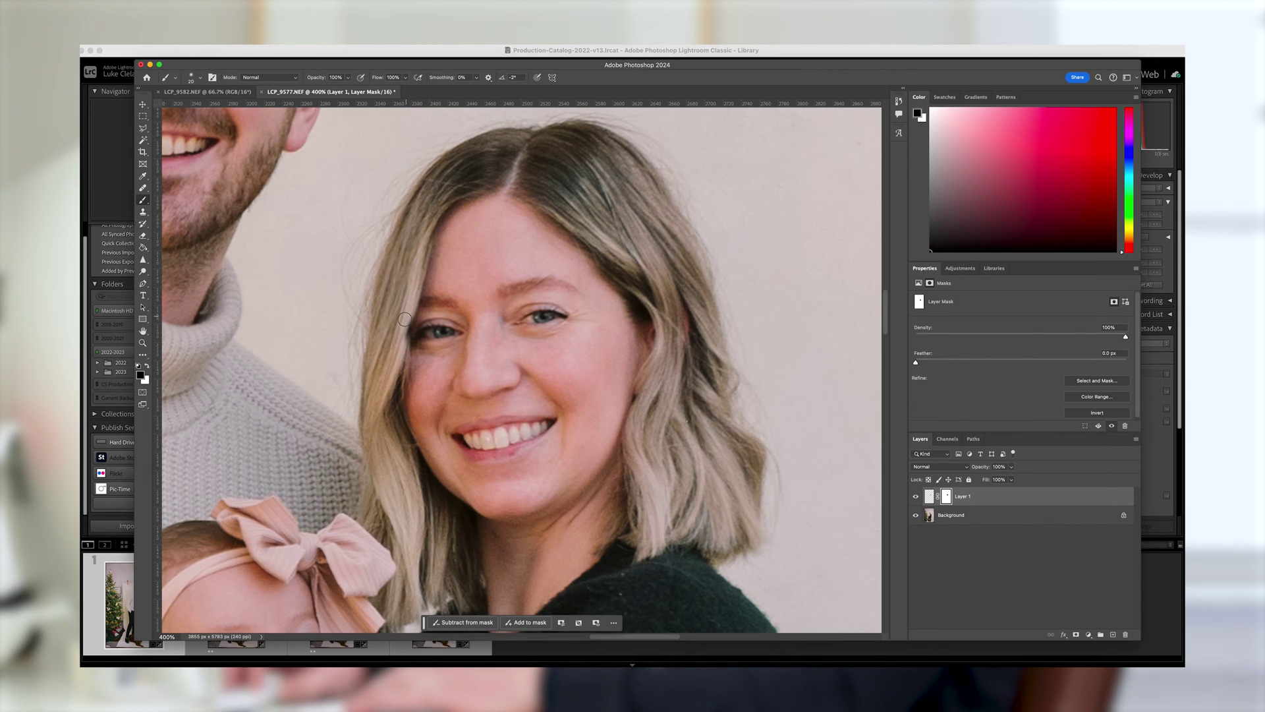
pyautogui.press('[')
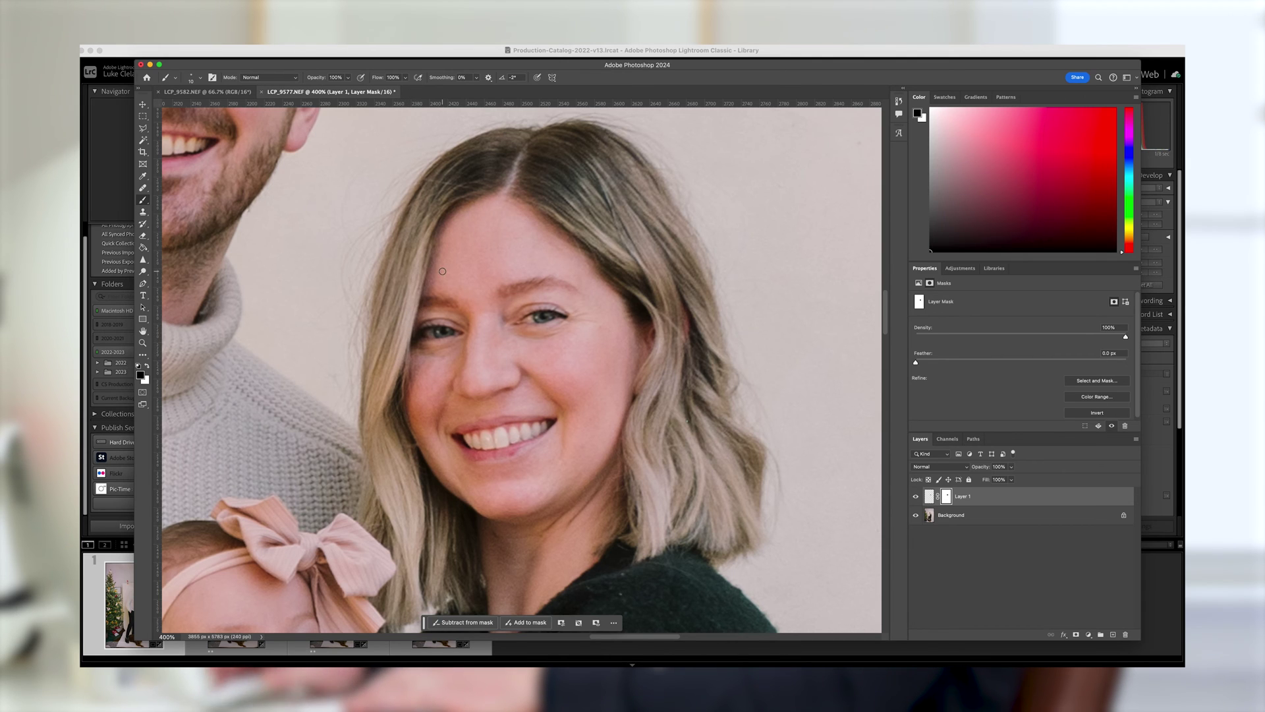
pyautogui.press(']')
pyautogui.press(']')
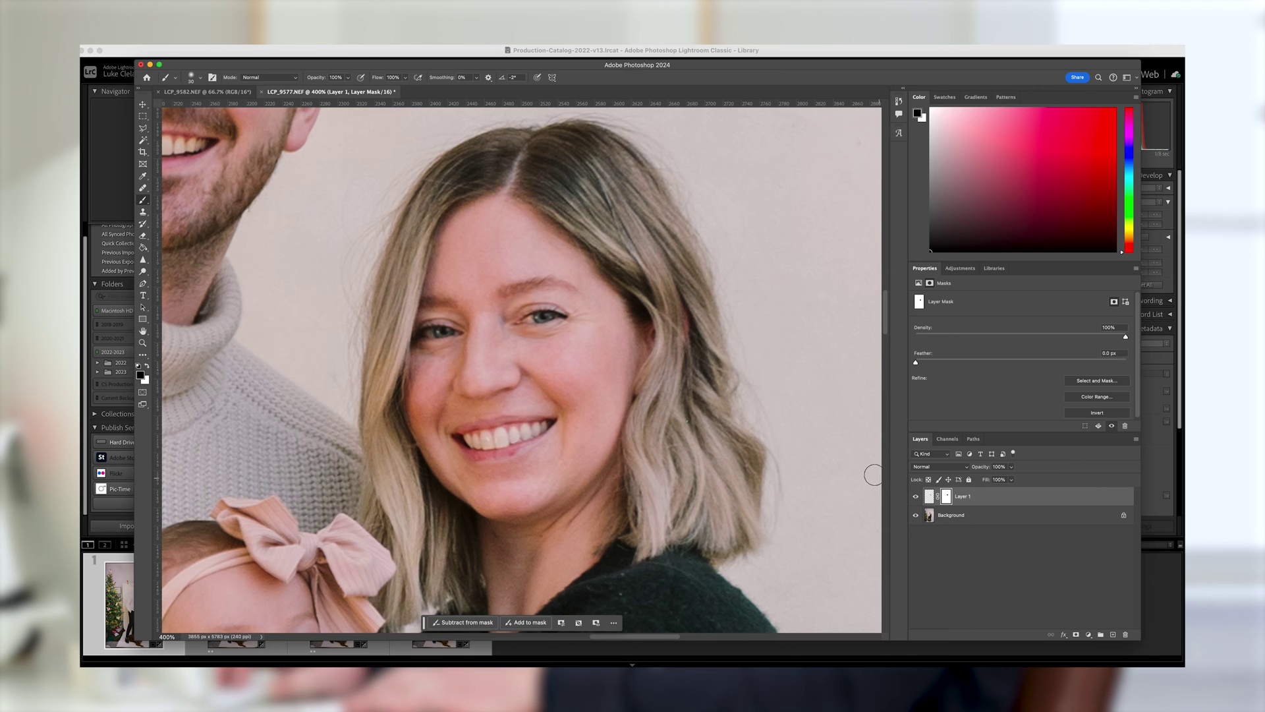
# Step: Switch Layer 1 off and on repeatedly to compare the blended open eyes with the original closed ones
pyautogui.click(914, 497)
pyautogui.click(914, 497)
pyautogui.click(915, 497)
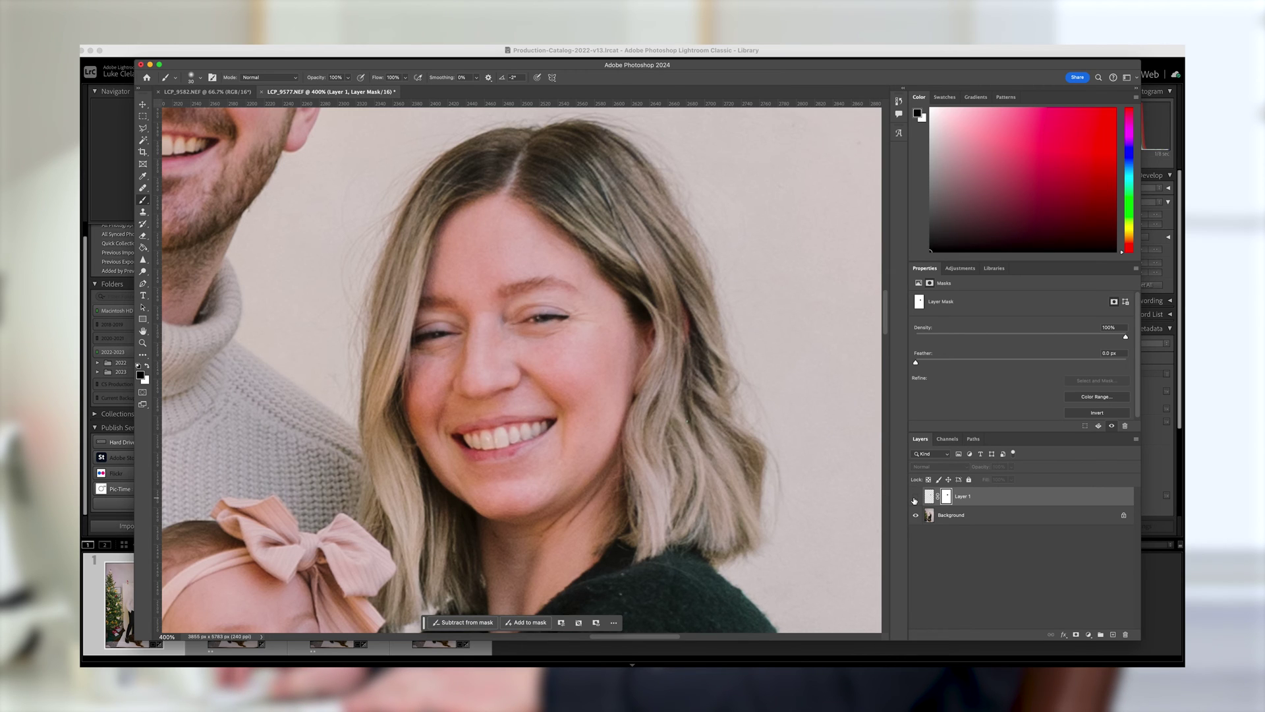
pyautogui.click(914, 498)
pyautogui.click(915, 498)
pyautogui.click(915, 498)
pyautogui.click(915, 498)
pyautogui.click(915, 498)
pyautogui.click(915, 498)
pyautogui.click(915, 498)
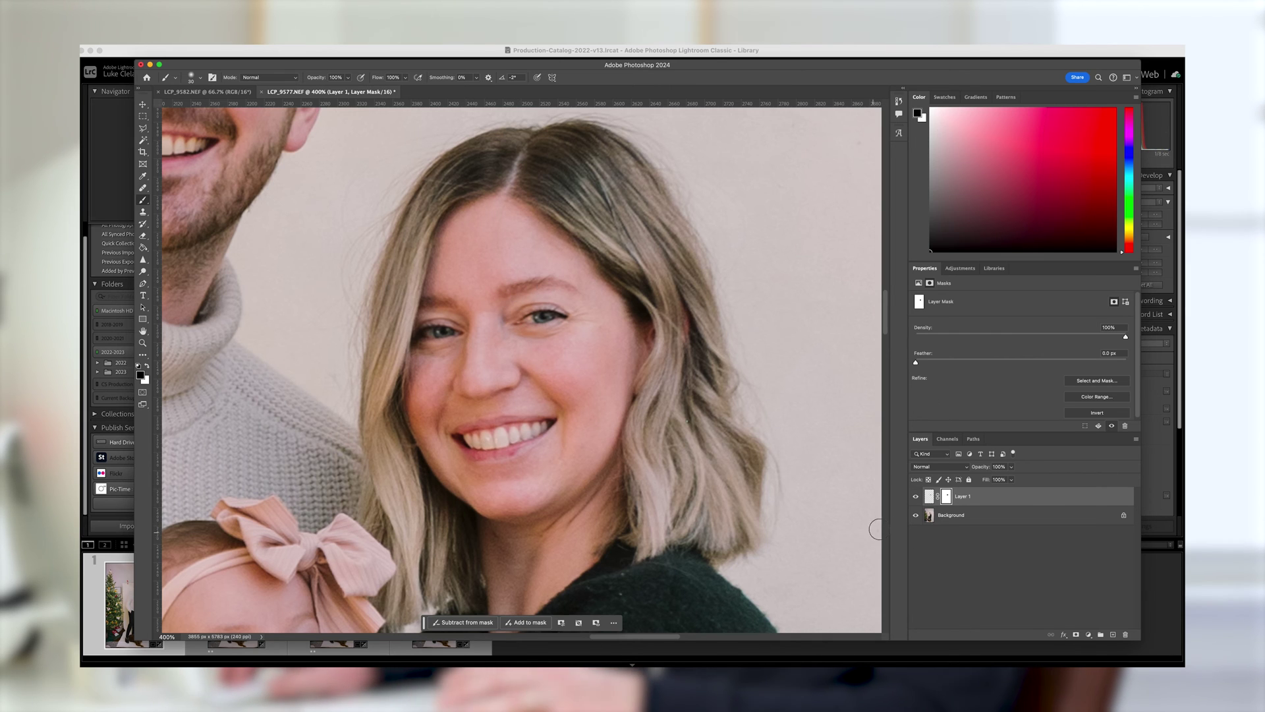
# Step: Compare the photo with Layer 1 hidden and shown, and examine the eye blend in both wide and close-up views
pyautogui.click(916, 497)
pyautogui.click(916, 497)
pyautogui.click(916, 497)
pyautogui.click(916, 496)
pyautogui.press('z')
pyautogui.click(439, 423)
pyautogui.scroll(-8, 439, 422)
pyautogui.scroll(4, 505, 432)
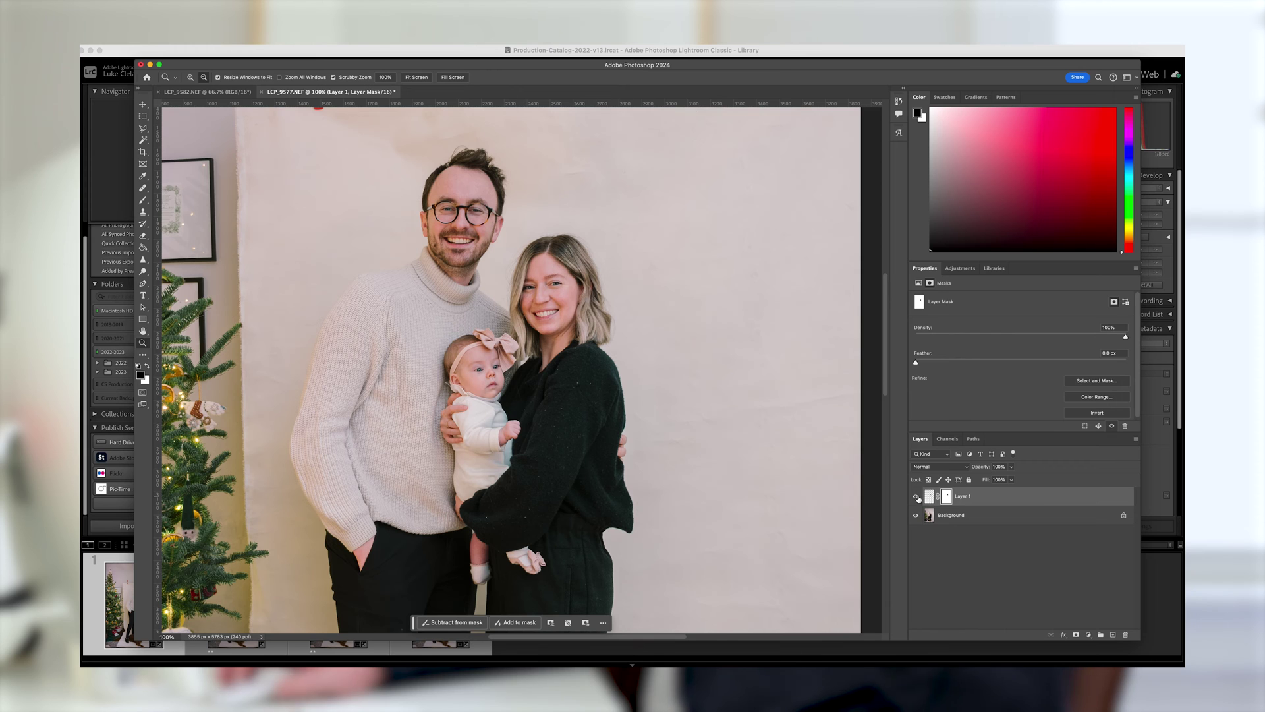
pyautogui.click(499, 356)
pyautogui.click(499, 356)
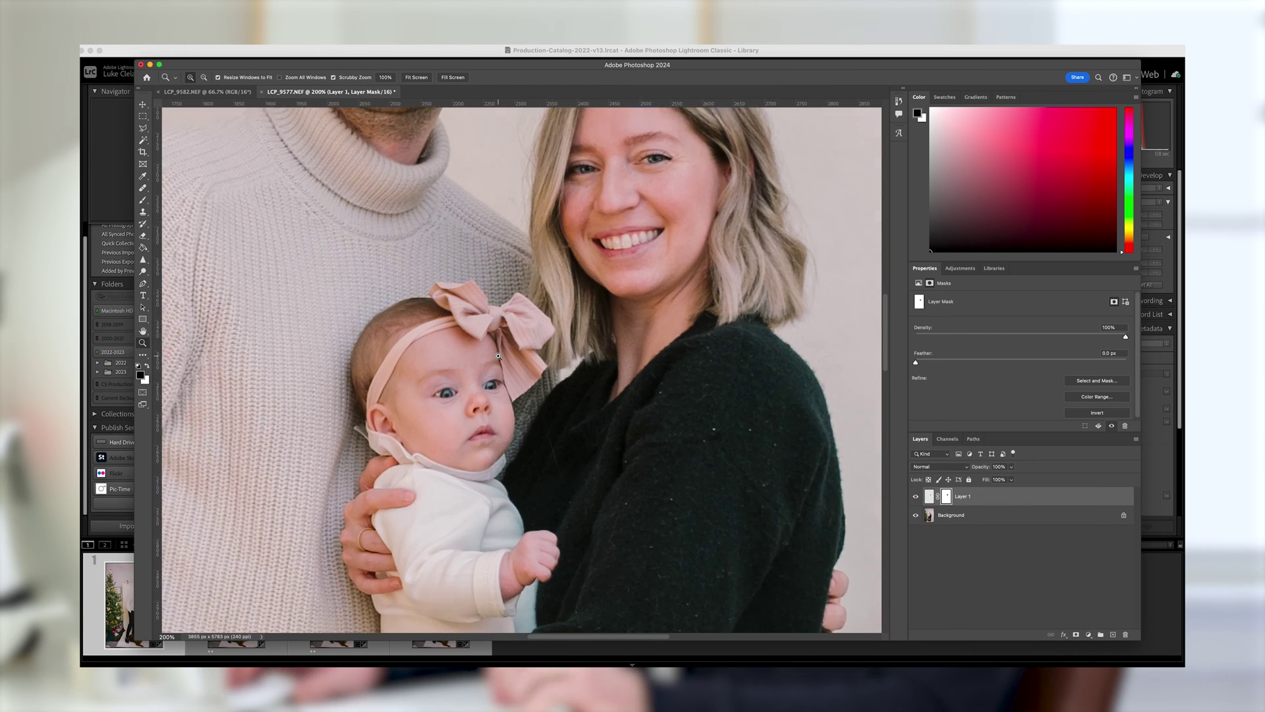
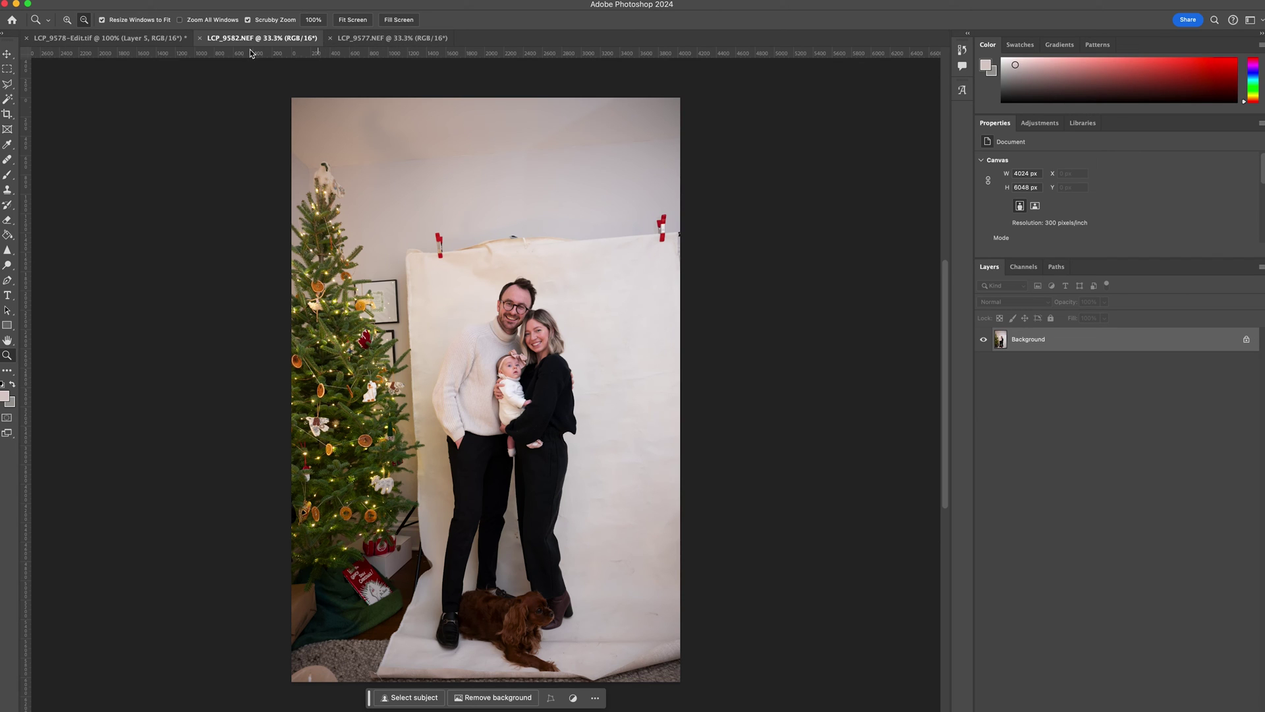
# Step: Compare the LCP_9577.NEF and LCP_9582.NEF exposures, and start a lasso selection at the woman's face in LCP_9582.NEF
pyautogui.click(374, 40)
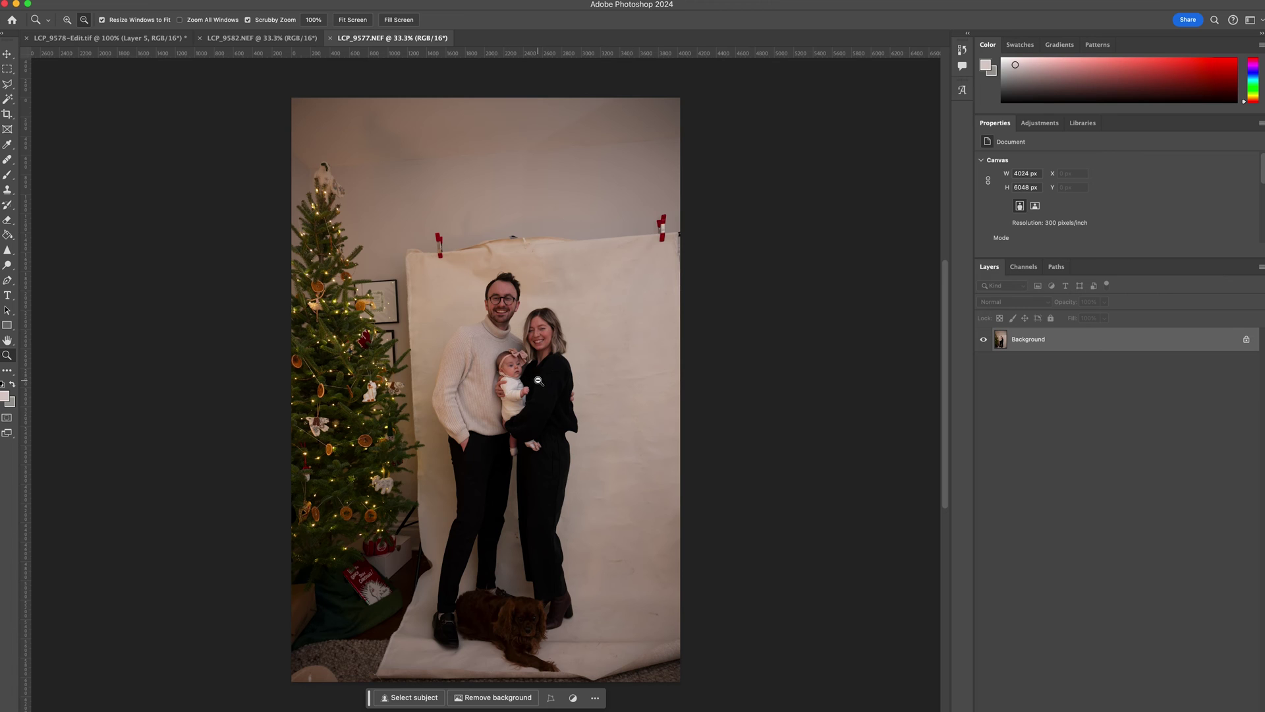
pyautogui.click(250, 40)
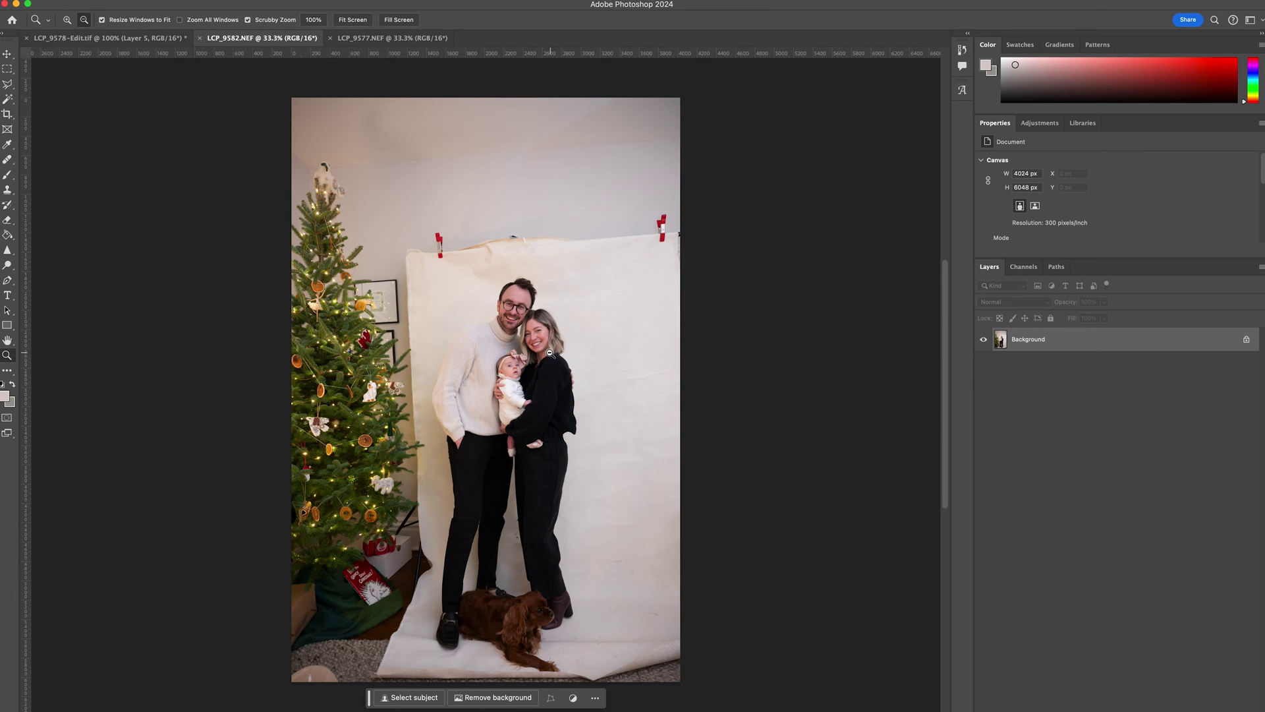
pyautogui.click(7, 83)
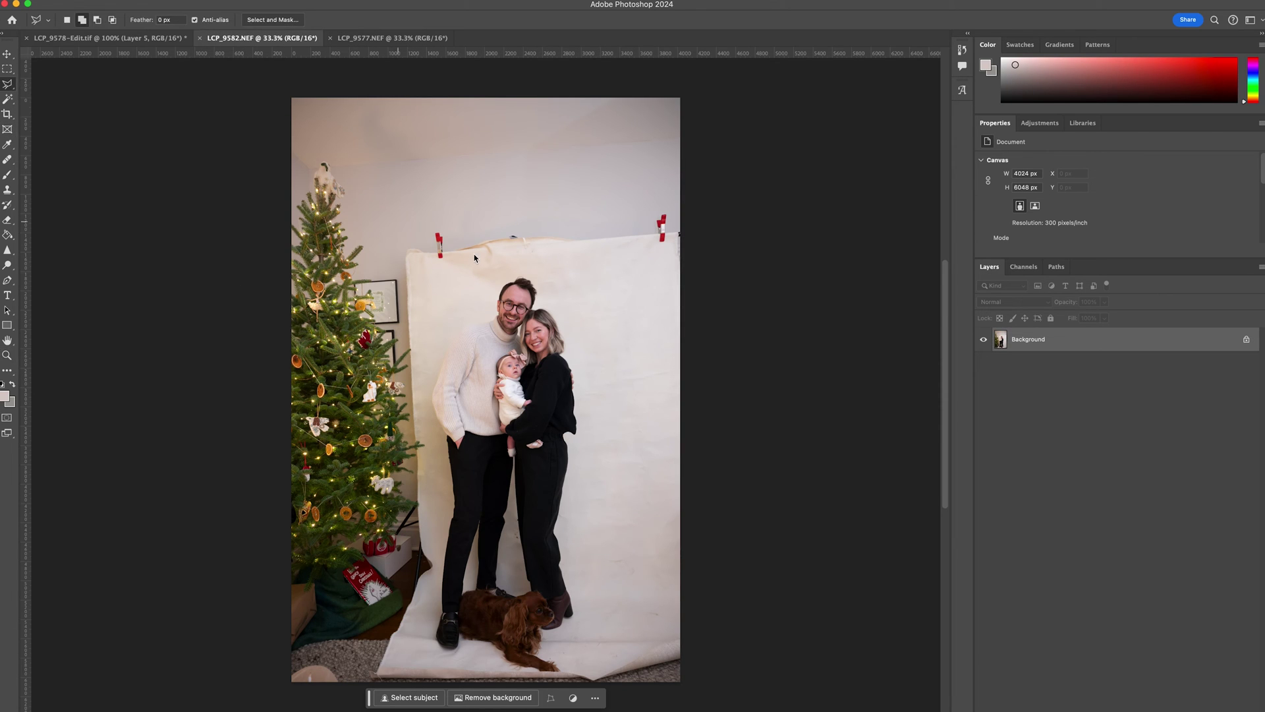
pyautogui.moveTo(520, 330)
pyautogui.mouseDown()
pyautogui.moveTo(556, 325)
pyautogui.moveTo(556, 350)
pyautogui.moveTo(526, 357)
pyautogui.moveTo(520, 331)
pyautogui.mouseUp()
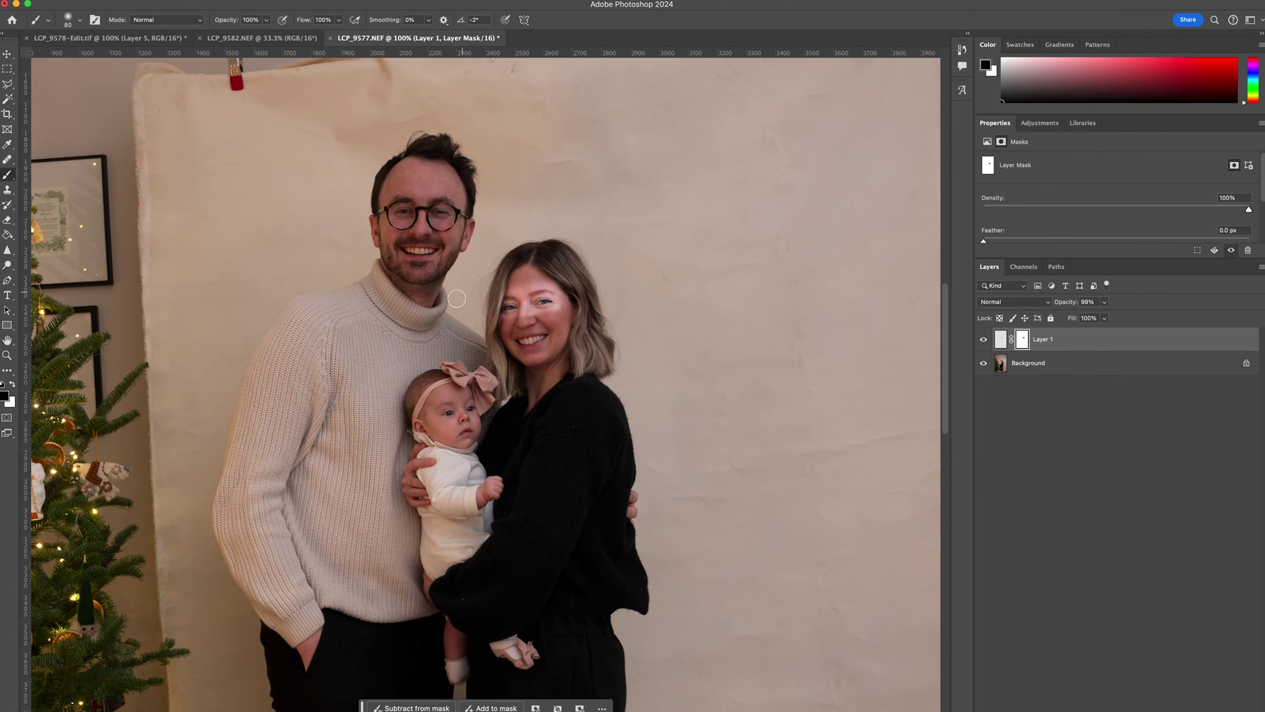
# Step: Darken the image content of Layer 1, not its mask, with Brightness/Contrast at brightness -50 and slightly reduced contrast
pyautogui.press('v')
pyautogui.click(1042, 390)
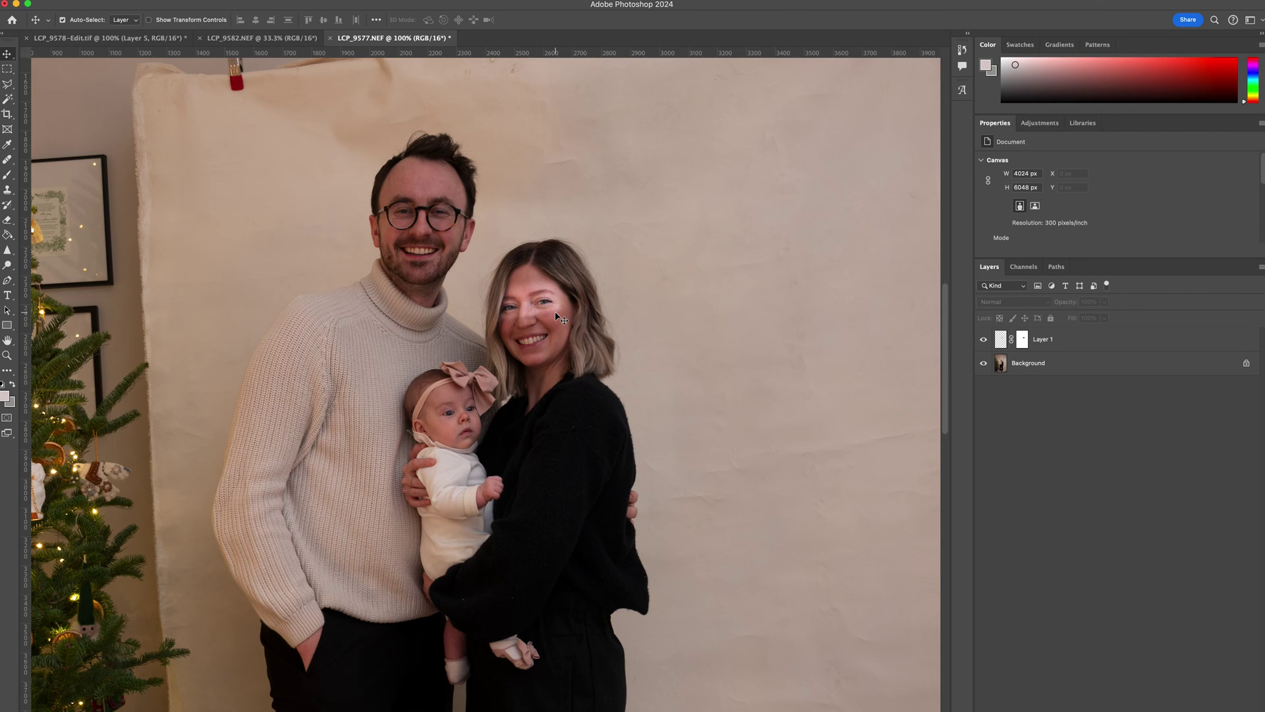
pyautogui.press('z')
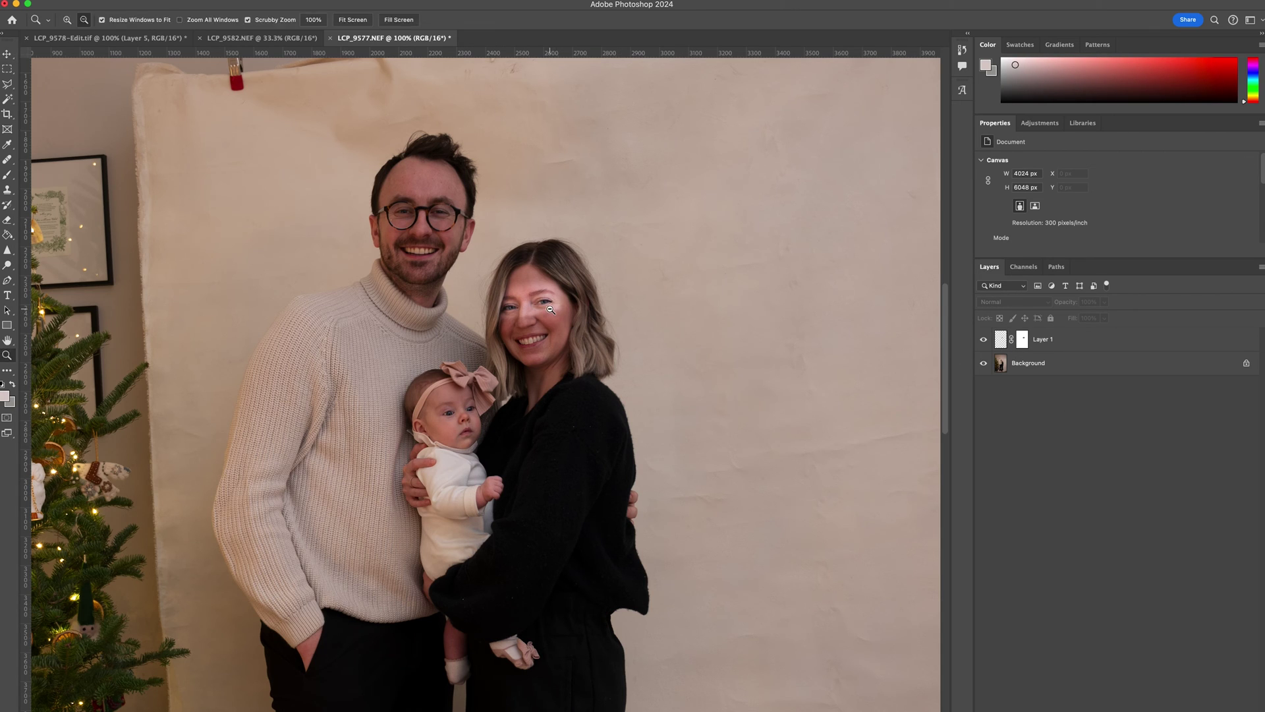
pyautogui.keyDown('alt'); pyautogui.click(550, 308); pyautogui.keyUp('alt')
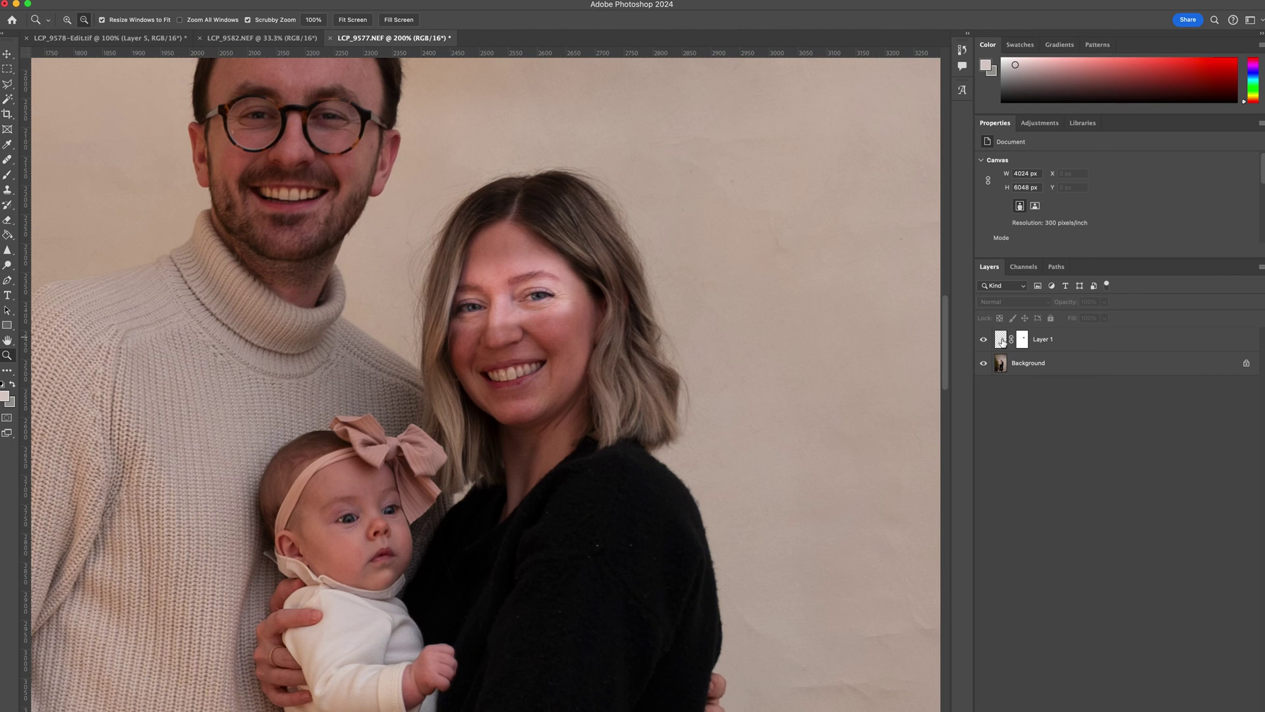
pyautogui.click(1005, 344)
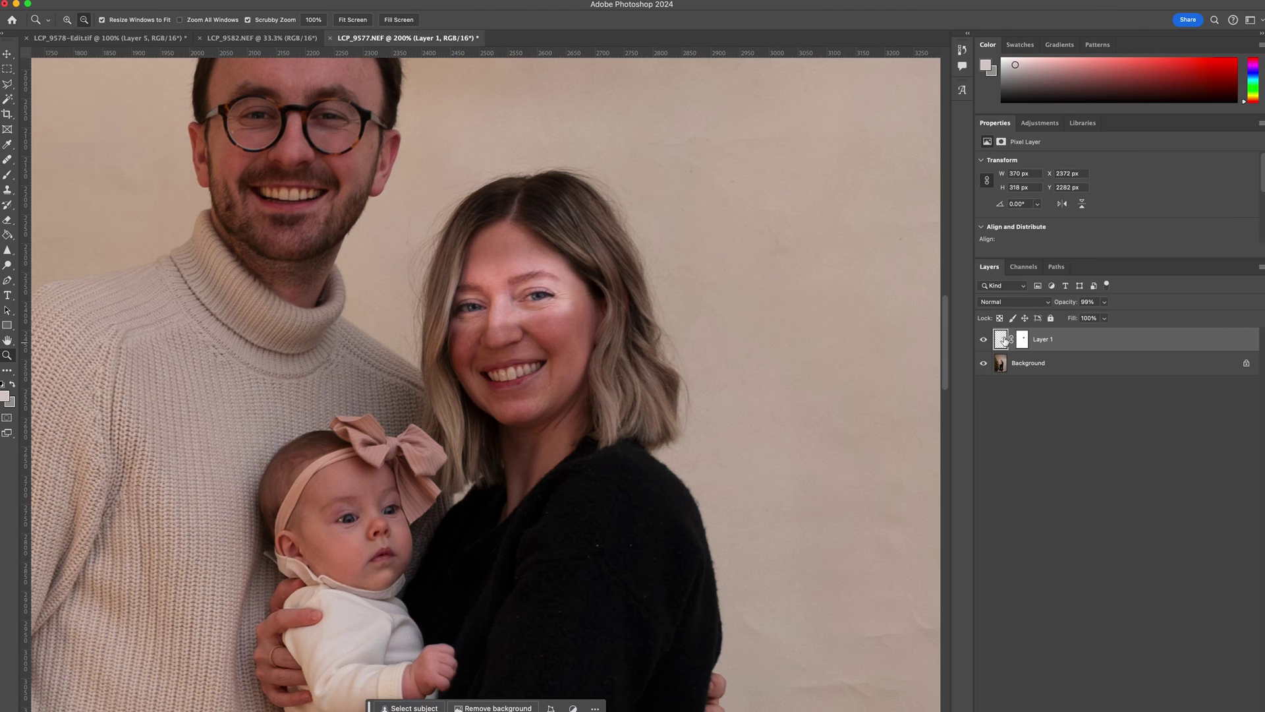
pyautogui.click(1023, 342)
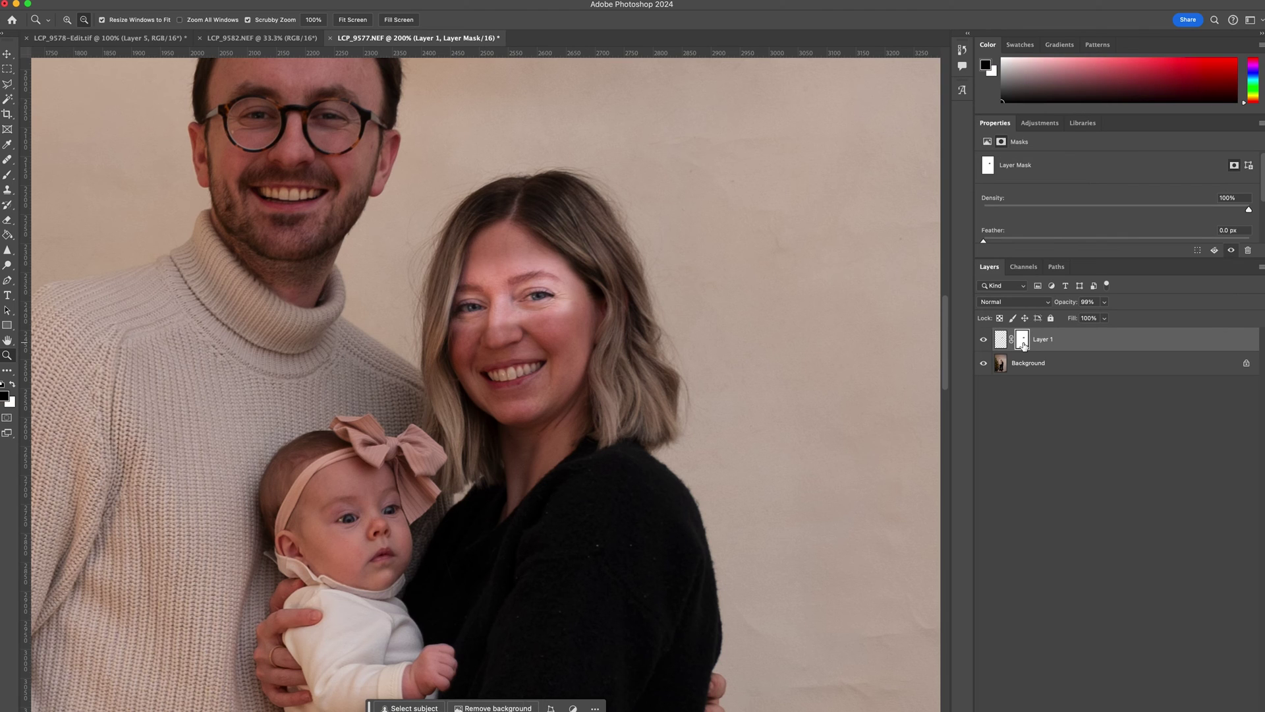
pyautogui.click(1000, 340)
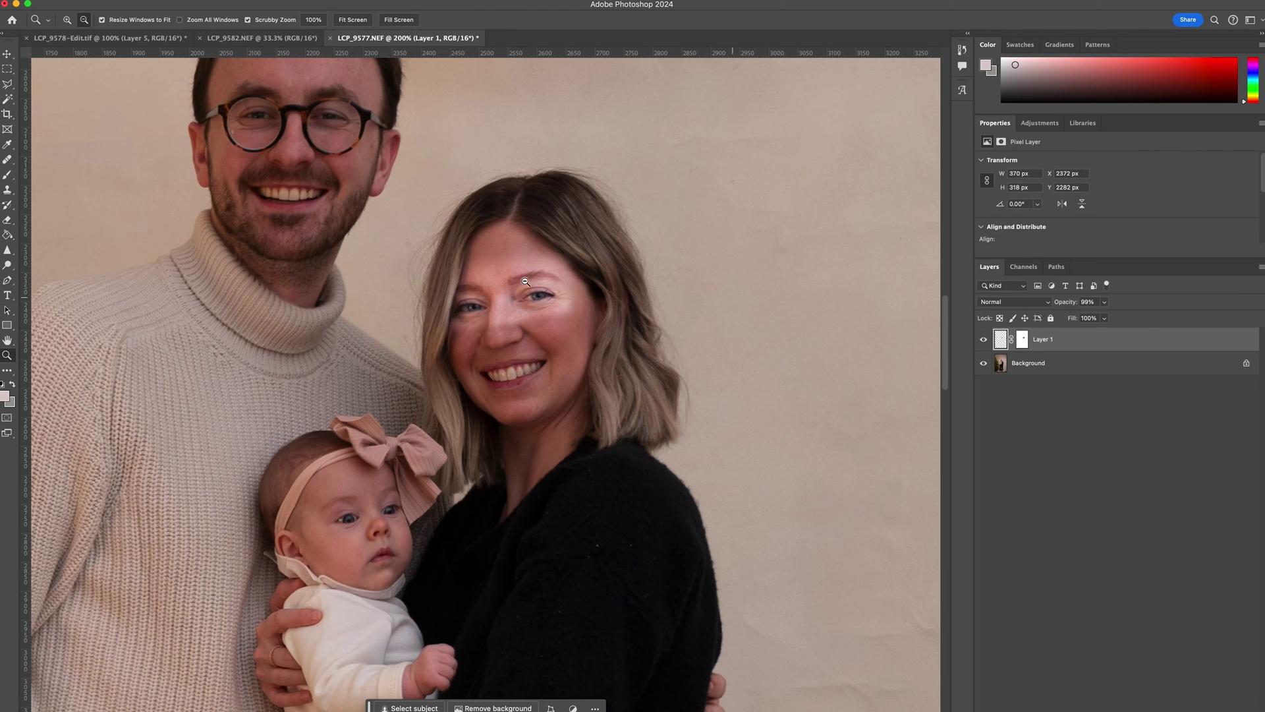
pyautogui.click(83, 0)
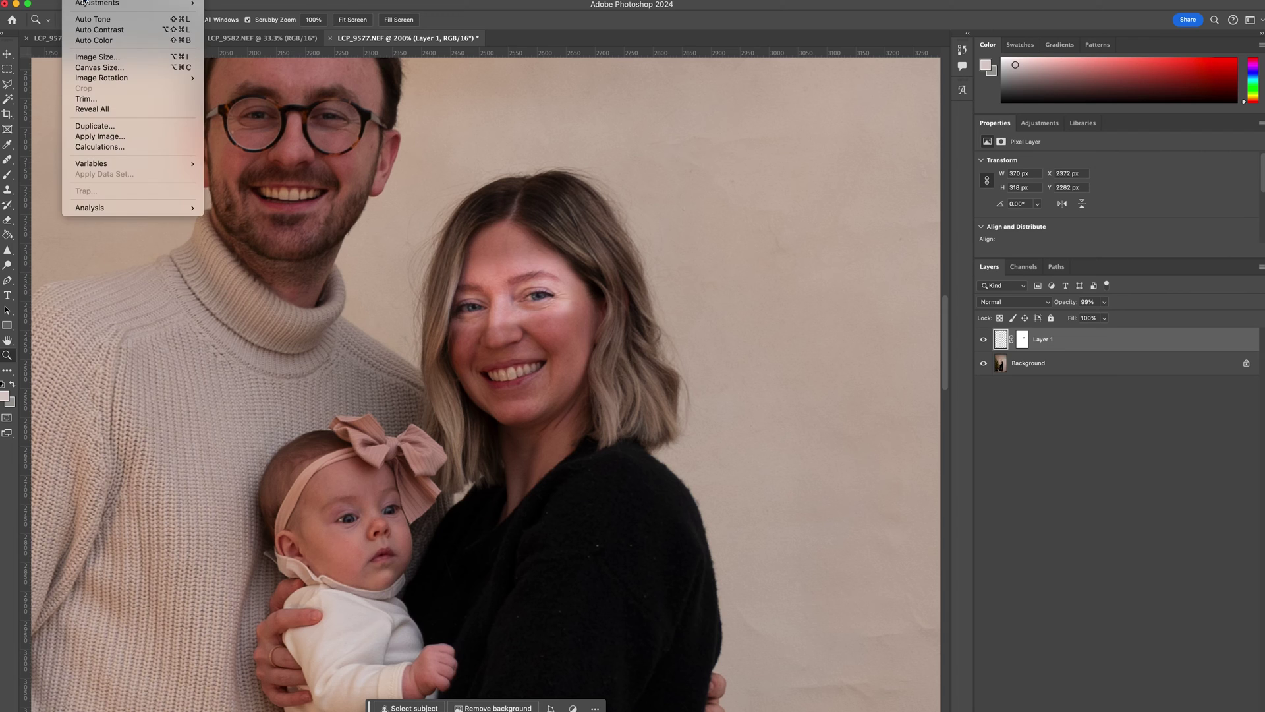
pyautogui.moveTo(96, 3)
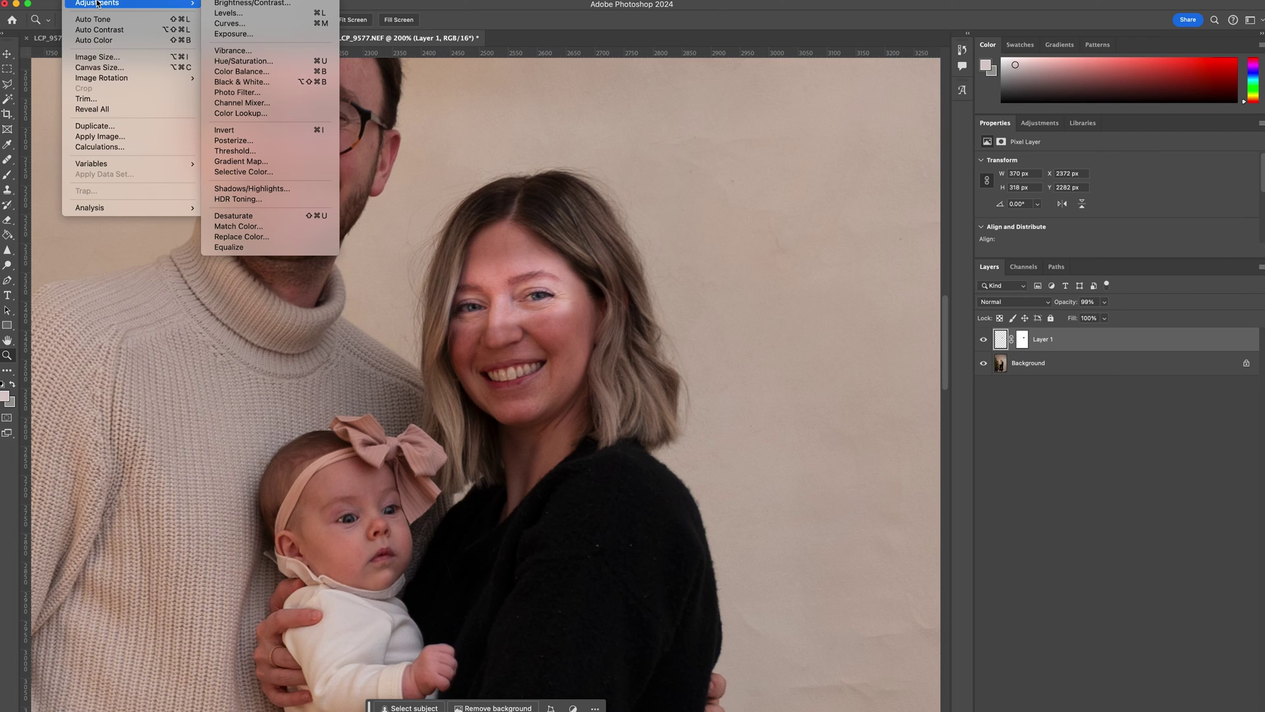
pyautogui.click(231, 5)
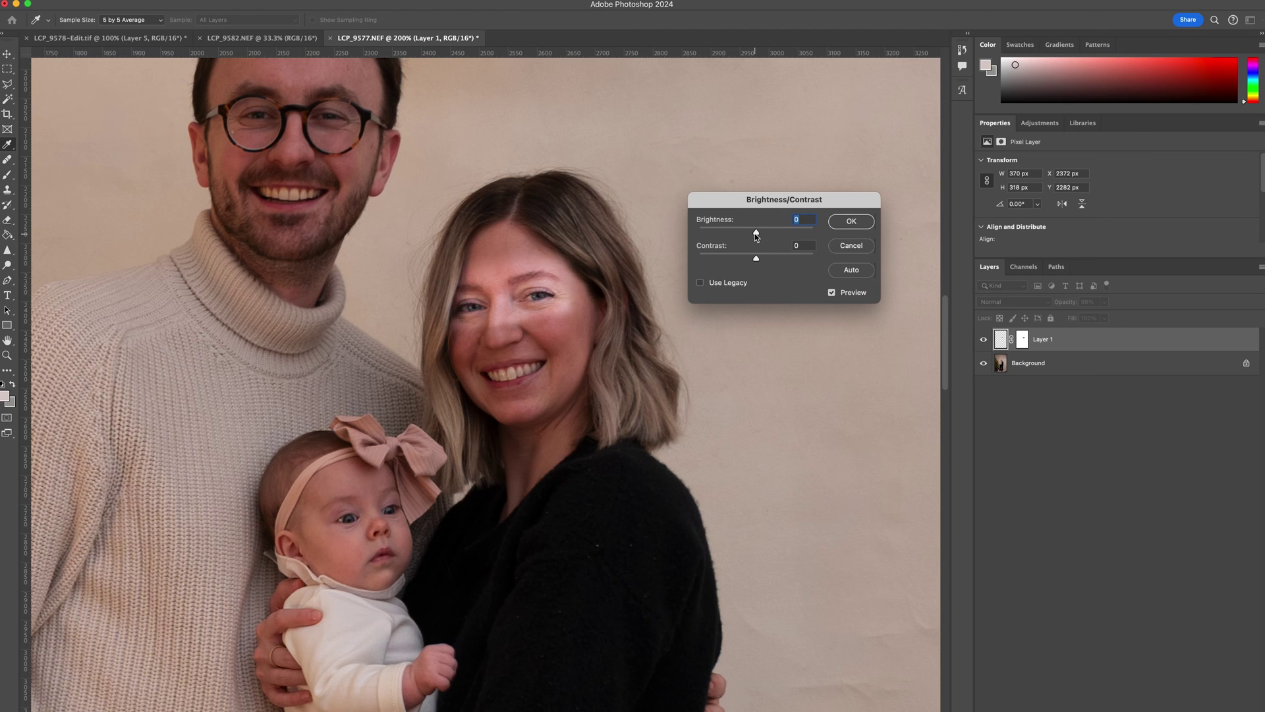
pyautogui.moveTo(753, 232); pyautogui.dragTo(738, 234)
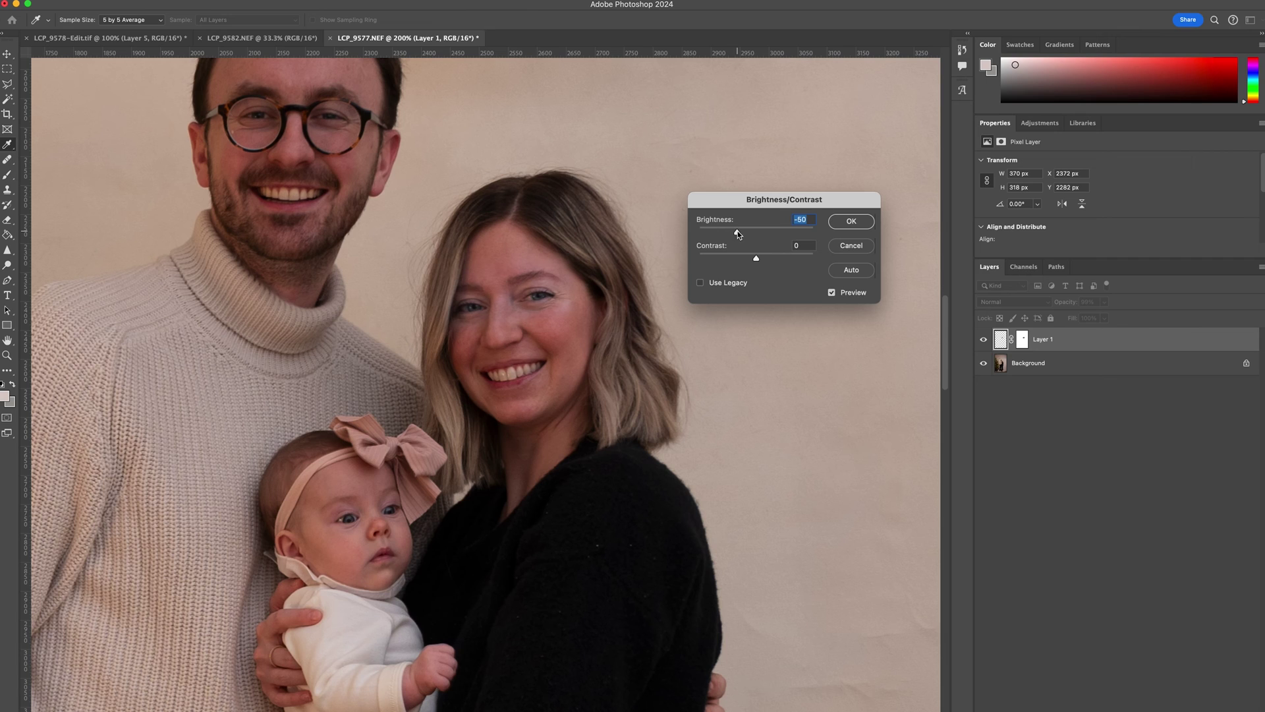
pyautogui.click(747, 258)
pyautogui.click(851, 221)
# Step: Fine-tune Layer 1's midtones with Color Balance so the pasted eye area matches the surrounding skin
pyautogui.click(70, 3)
pyautogui.moveTo(151, 3)
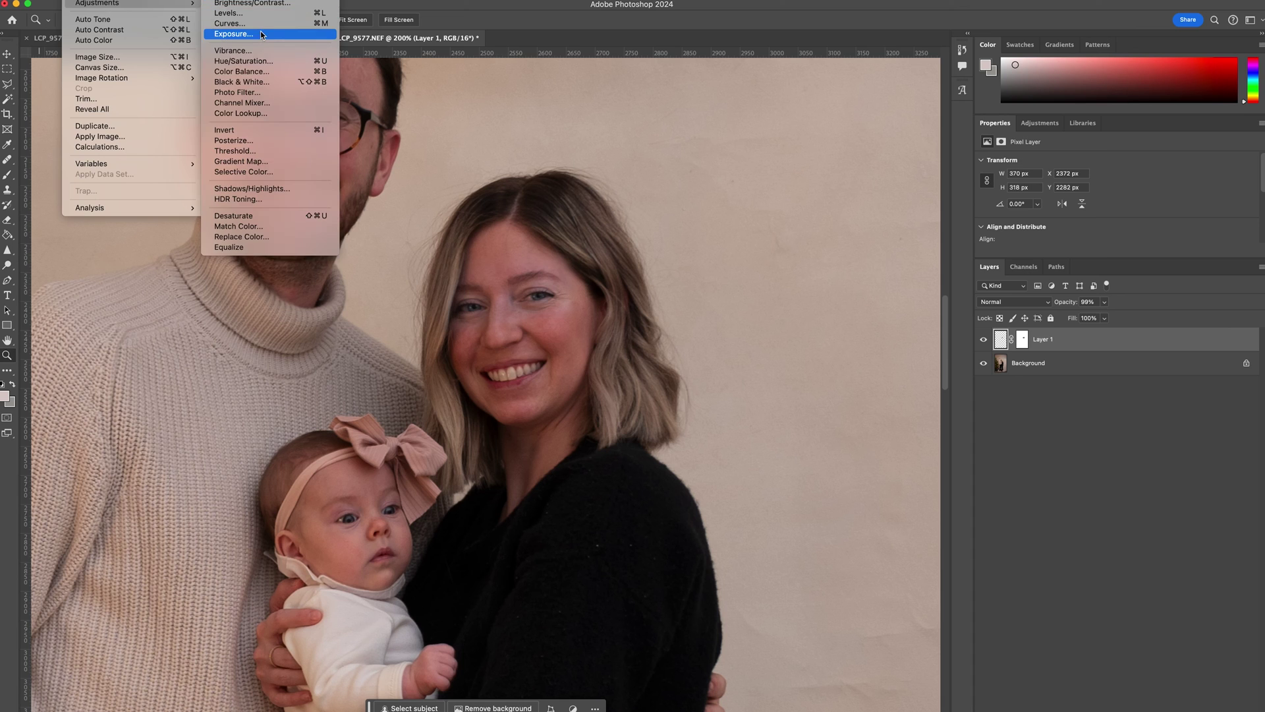
pyautogui.click(261, 72)
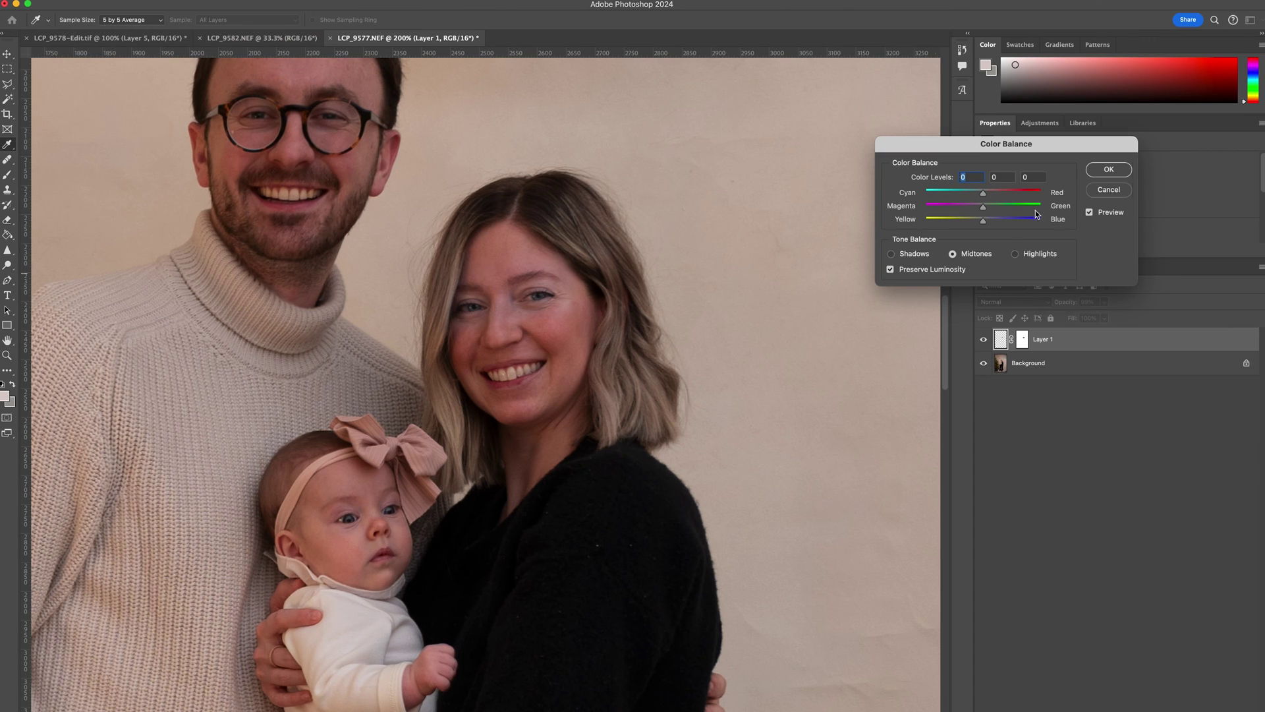
pyautogui.moveTo(979, 224); pyautogui.dragTo(980, 195)
pyautogui.click(1107, 171)
pyautogui.press('z')
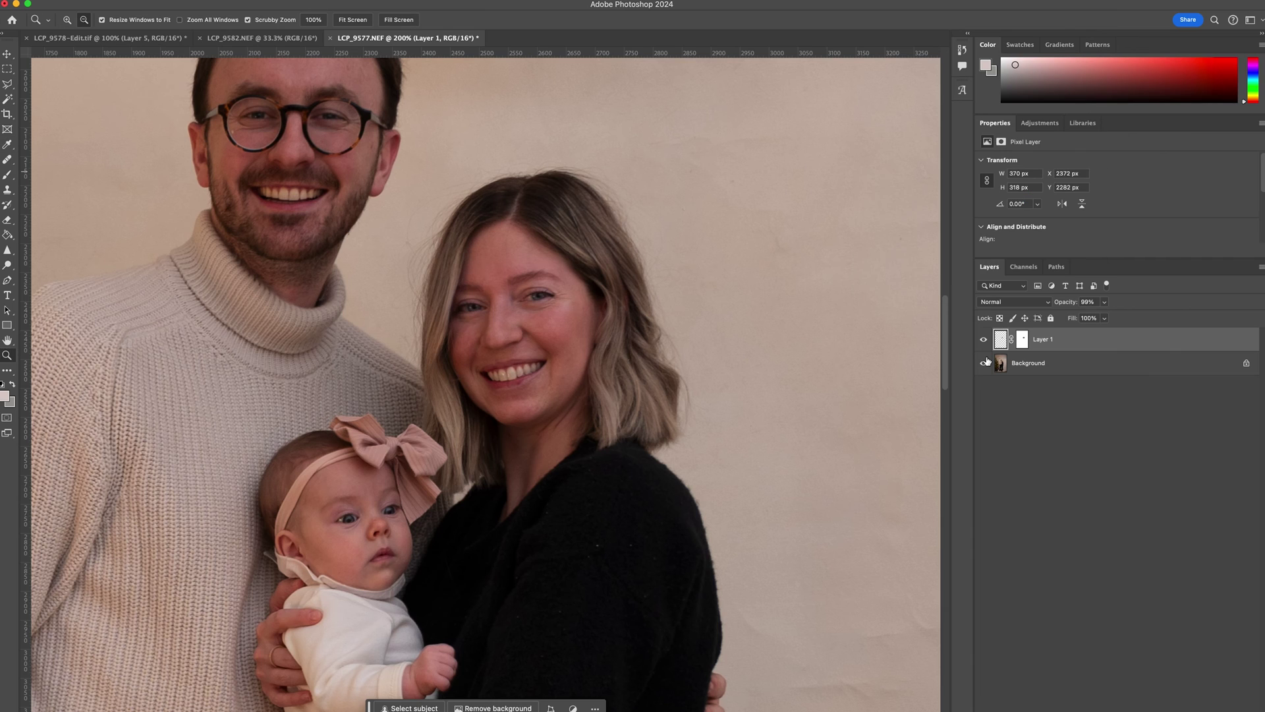
# Step: Switch Layer 1 off and on to check the color-matched eyes, and examine the result across the whole family
pyautogui.click(984, 343)
pyautogui.click(984, 343)
pyautogui.click(984, 343)
pyautogui.click(984, 341)
pyautogui.click(984, 342)
pyautogui.click(984, 341)
pyautogui.keyDown('alt'); pyautogui.click(593, 396); pyautogui.keyUp('alt')
pyautogui.keyDown('alt'); pyautogui.click(606, 356); pyautogui.keyUp('alt')
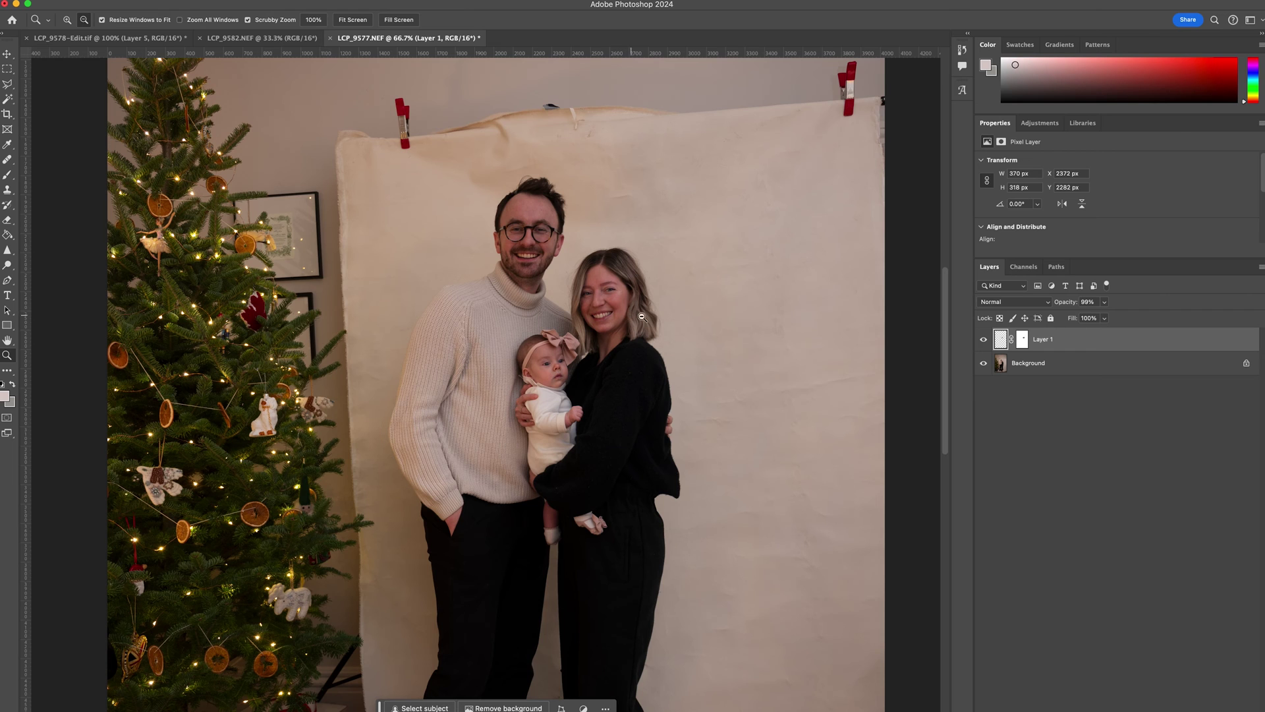
pyautogui.moveTo(651, 318); pyautogui.dragTo(601, 327)
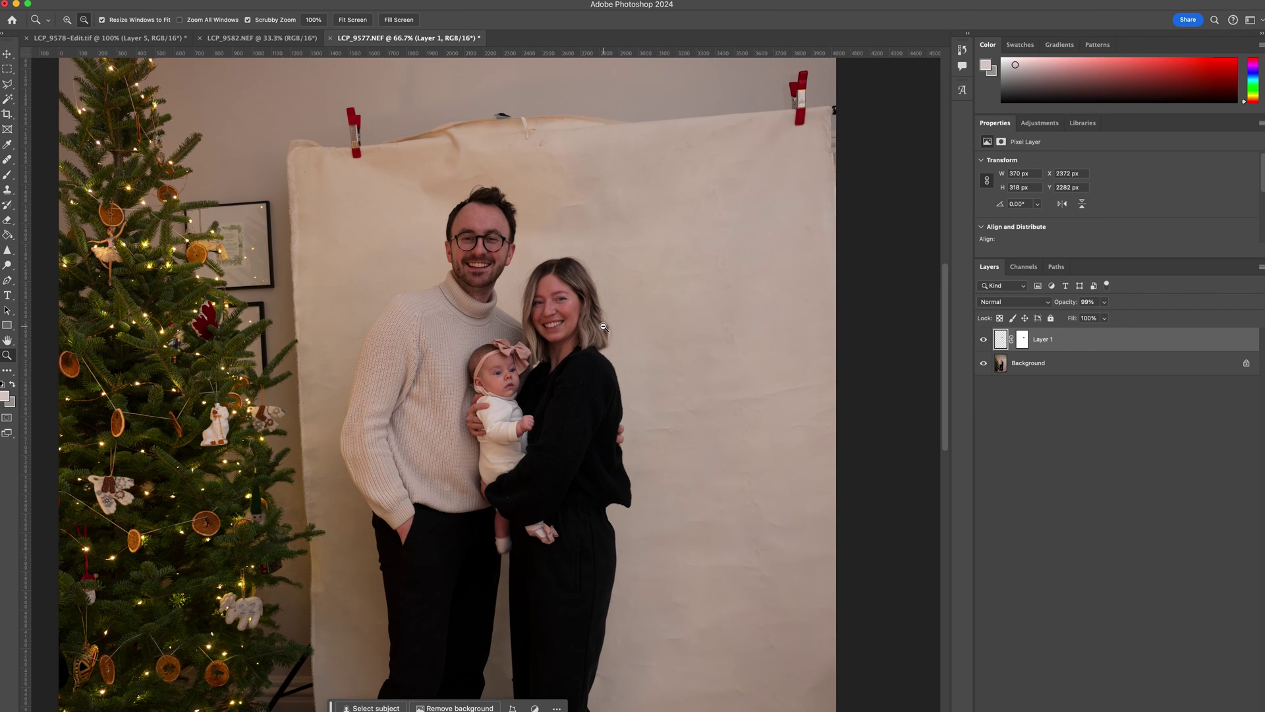
# Step: Try Unsharp Mask on Layer 1 with an amount of 104% and a radius of 1.0 pixels
pyautogui.click(603, 326)
pyautogui.click(604, 327)
pyautogui.click(207, 0)
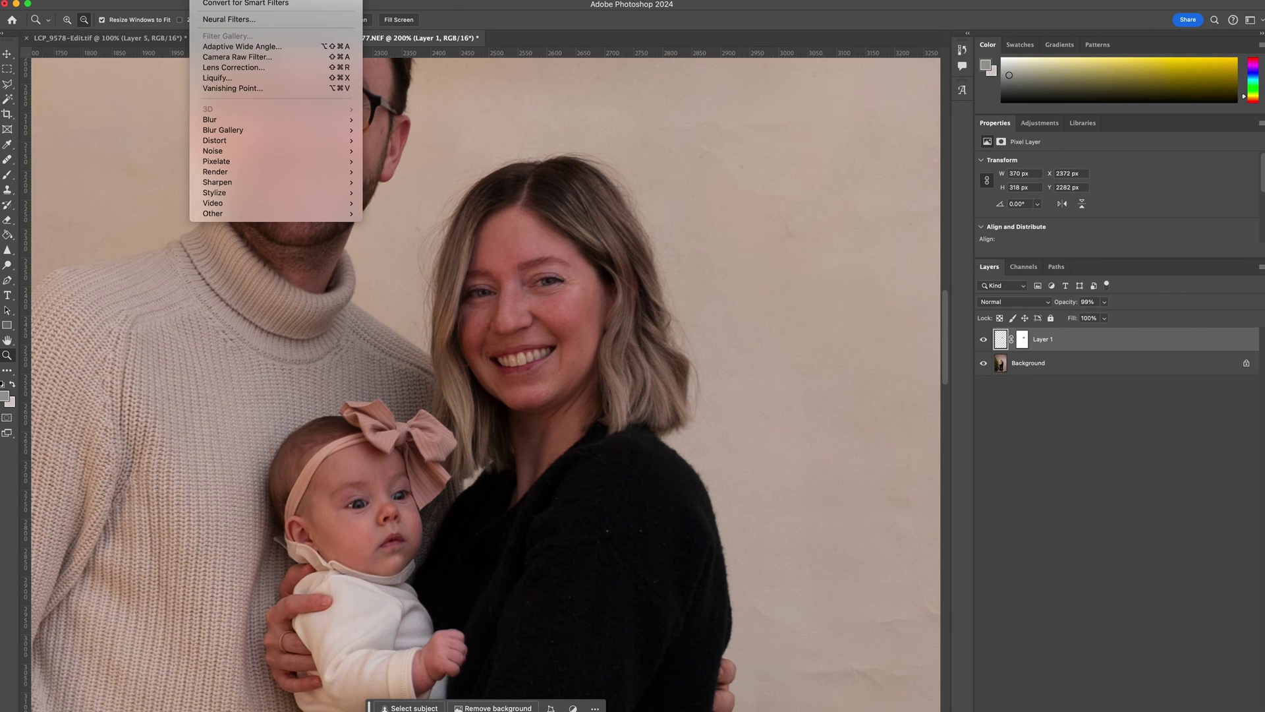
pyautogui.moveTo(264, 153)
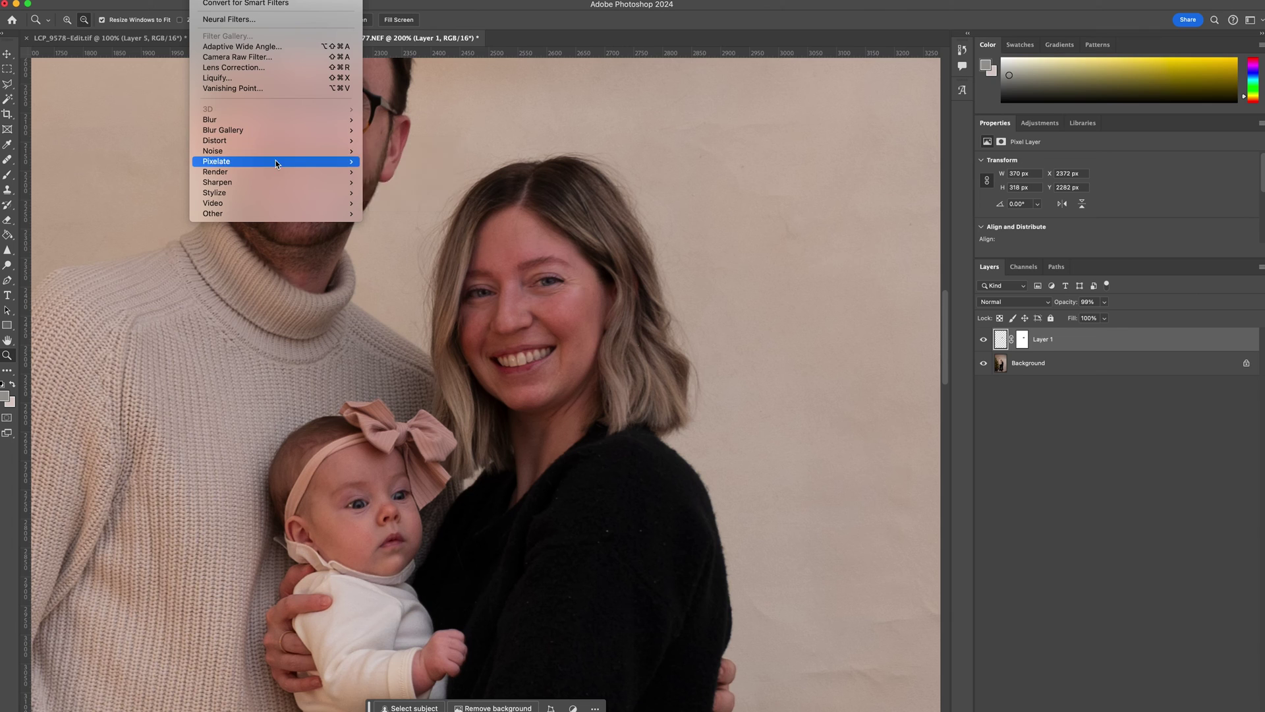
pyautogui.moveTo(318, 183)
pyautogui.click(380, 224)
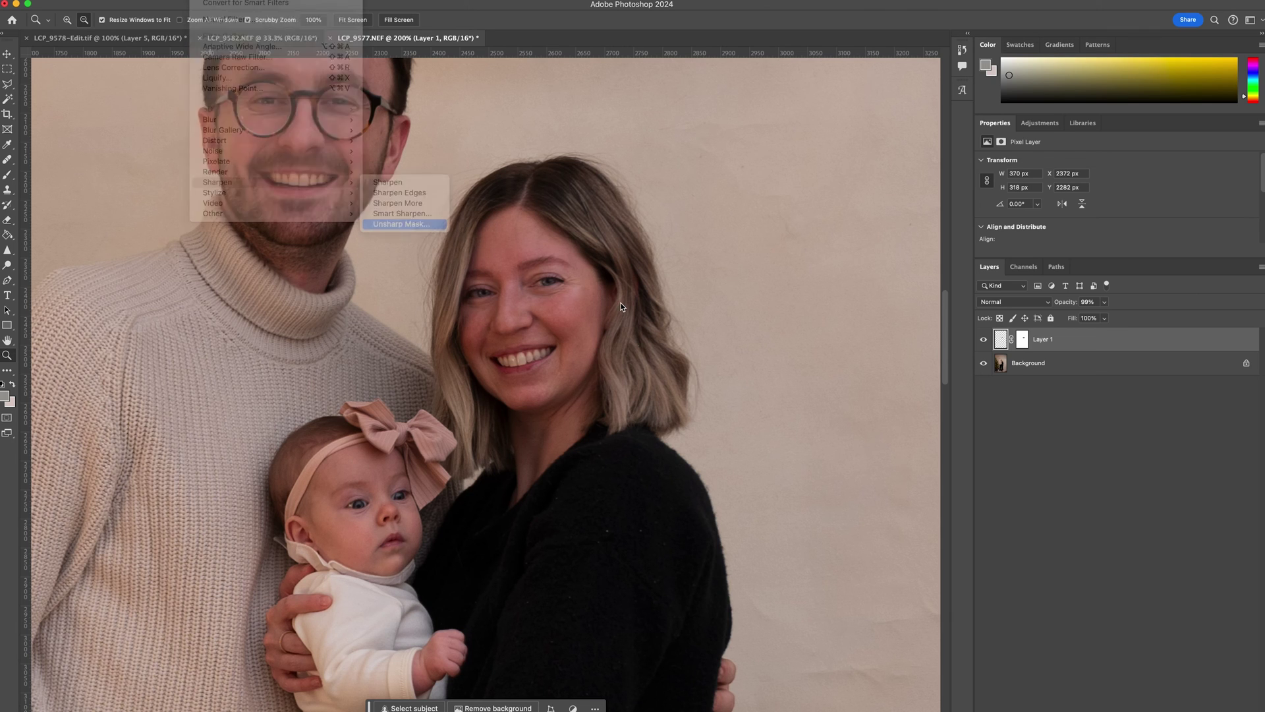
pyautogui.moveTo(620, 335); pyautogui.dragTo(665, 335)
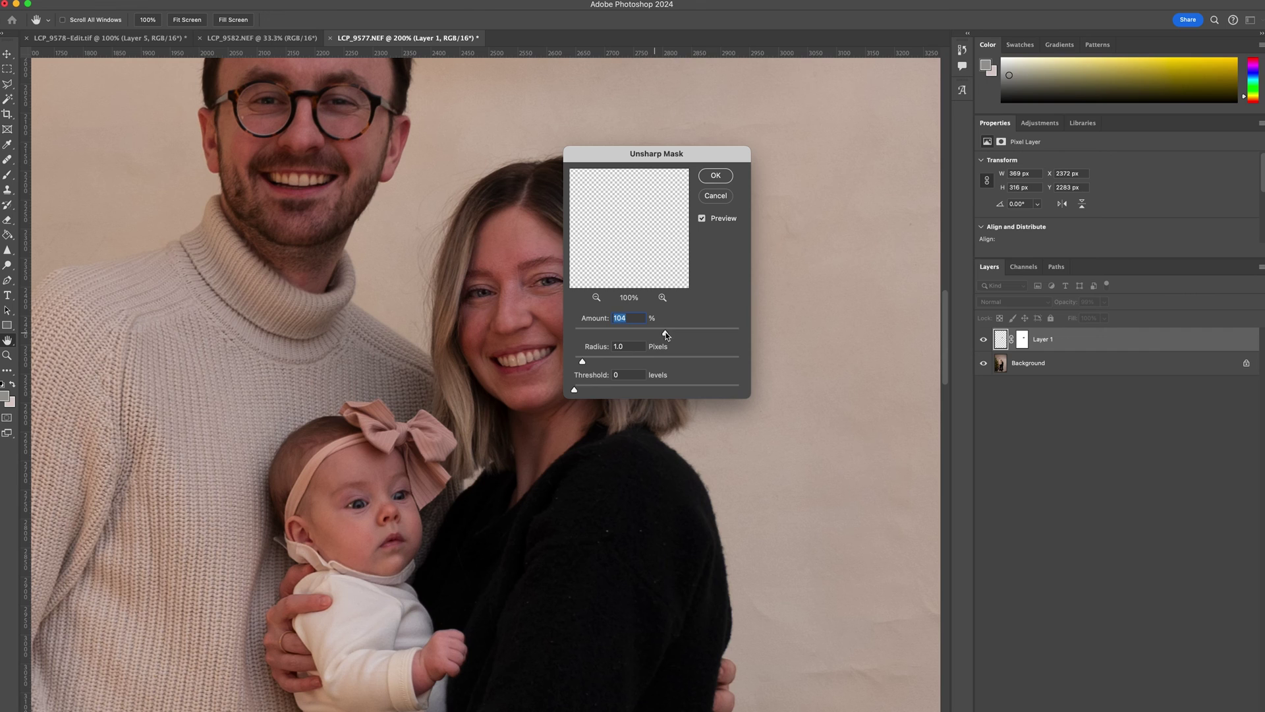
pyautogui.click(719, 199)
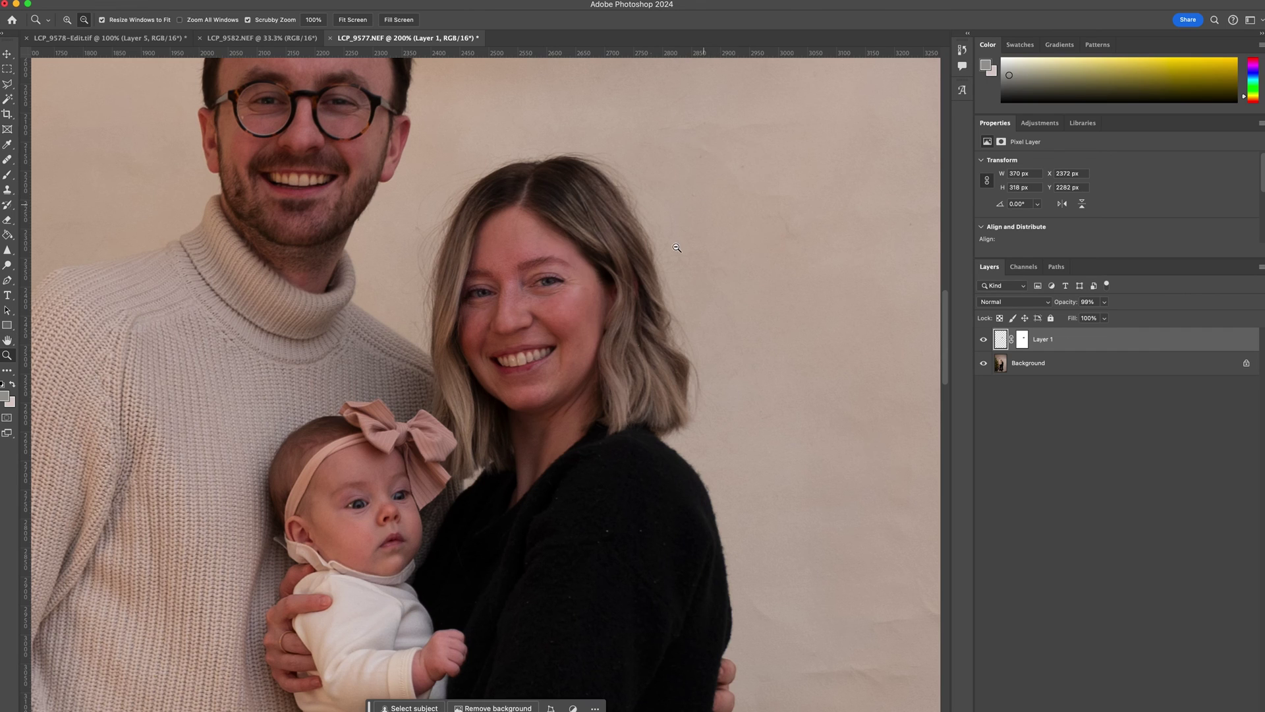
pyautogui.click(204, 0)
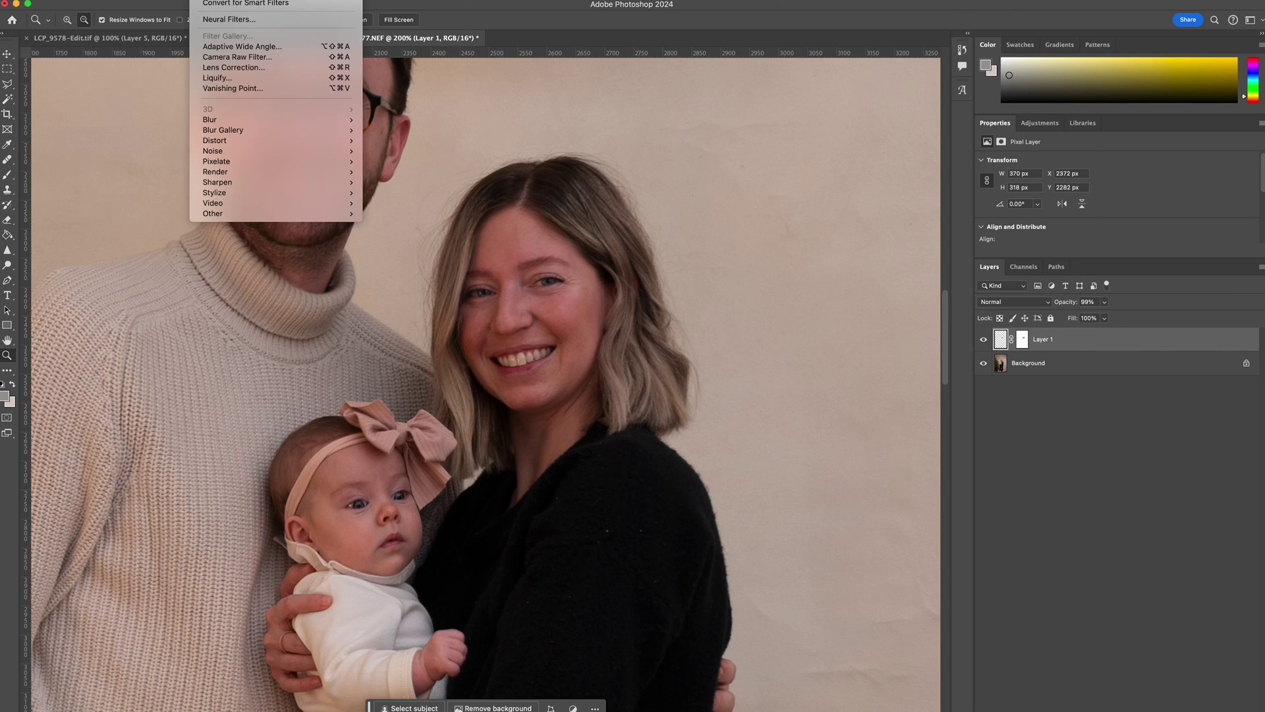
pyautogui.moveTo(310, 145)
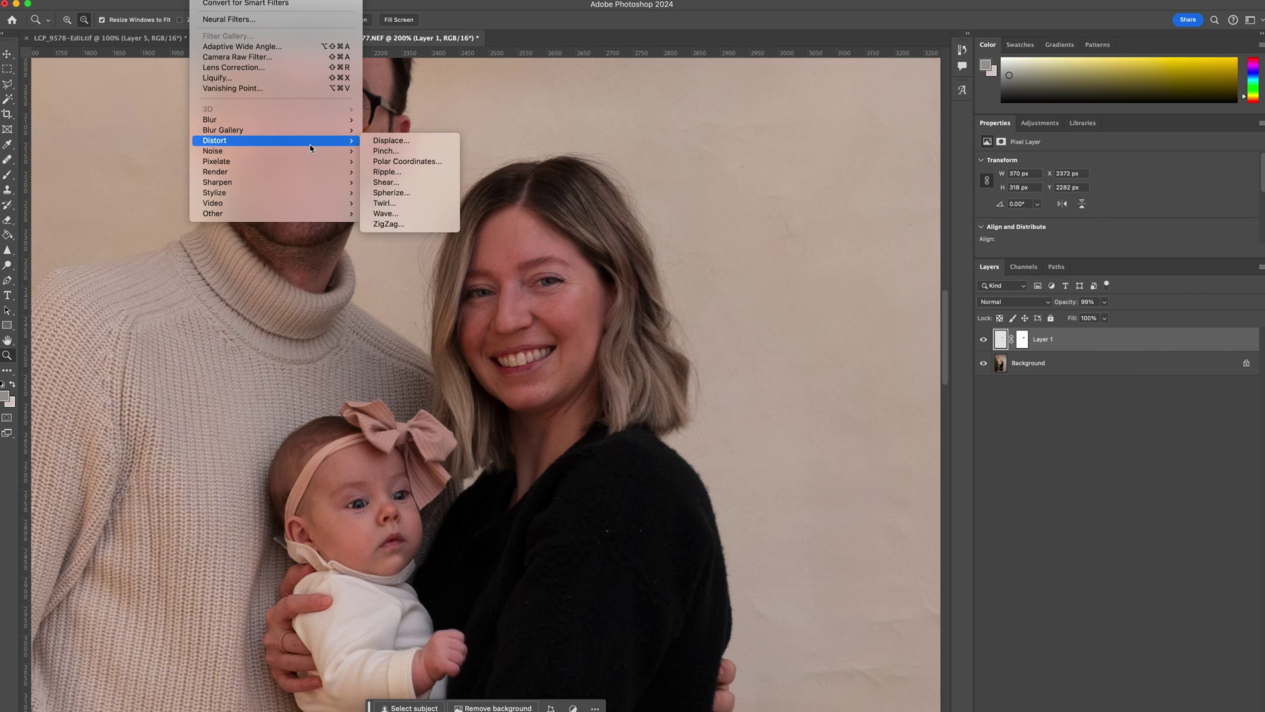
pyautogui.click(626, 315)
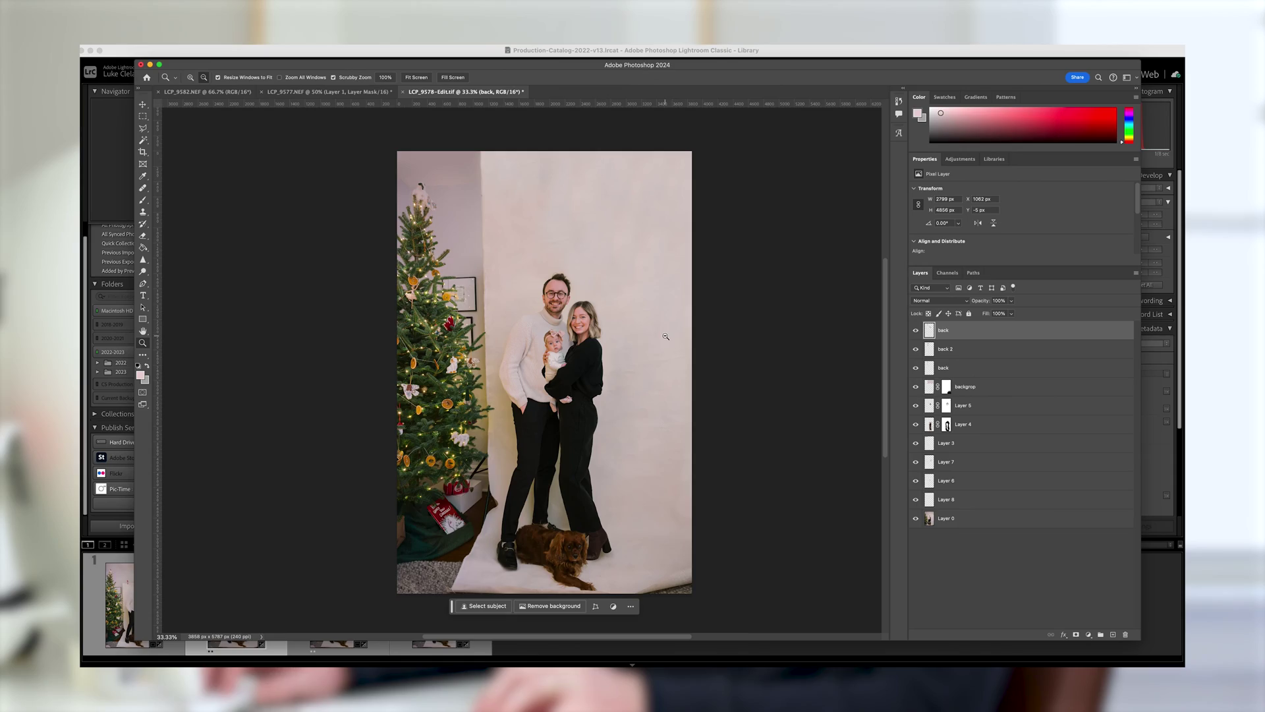
# Step: Hide every layer above Layer 0 in LCP_9578-Edit.tif and examine the base photo around the couple
pyautogui.moveTo(916, 330); pyautogui.dragTo(914, 394)
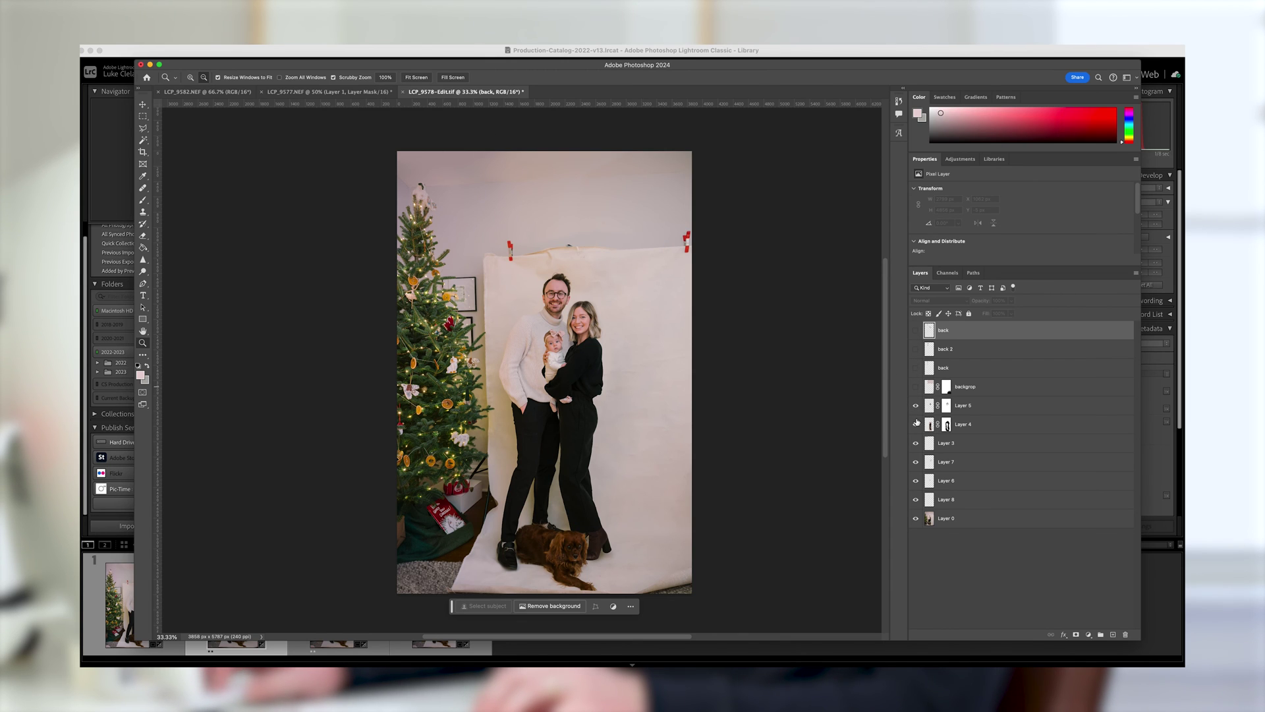
pyautogui.moveTo(916, 409); pyautogui.dragTo(914, 464)
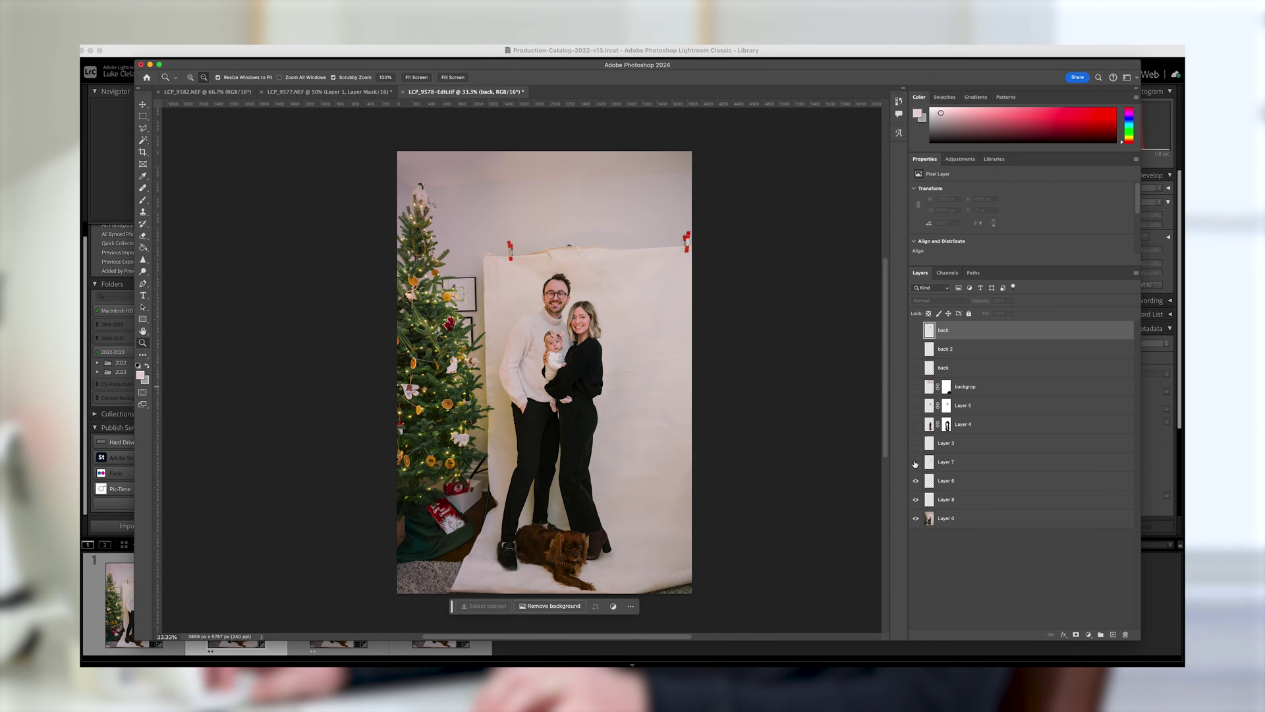
pyautogui.click(915, 498)
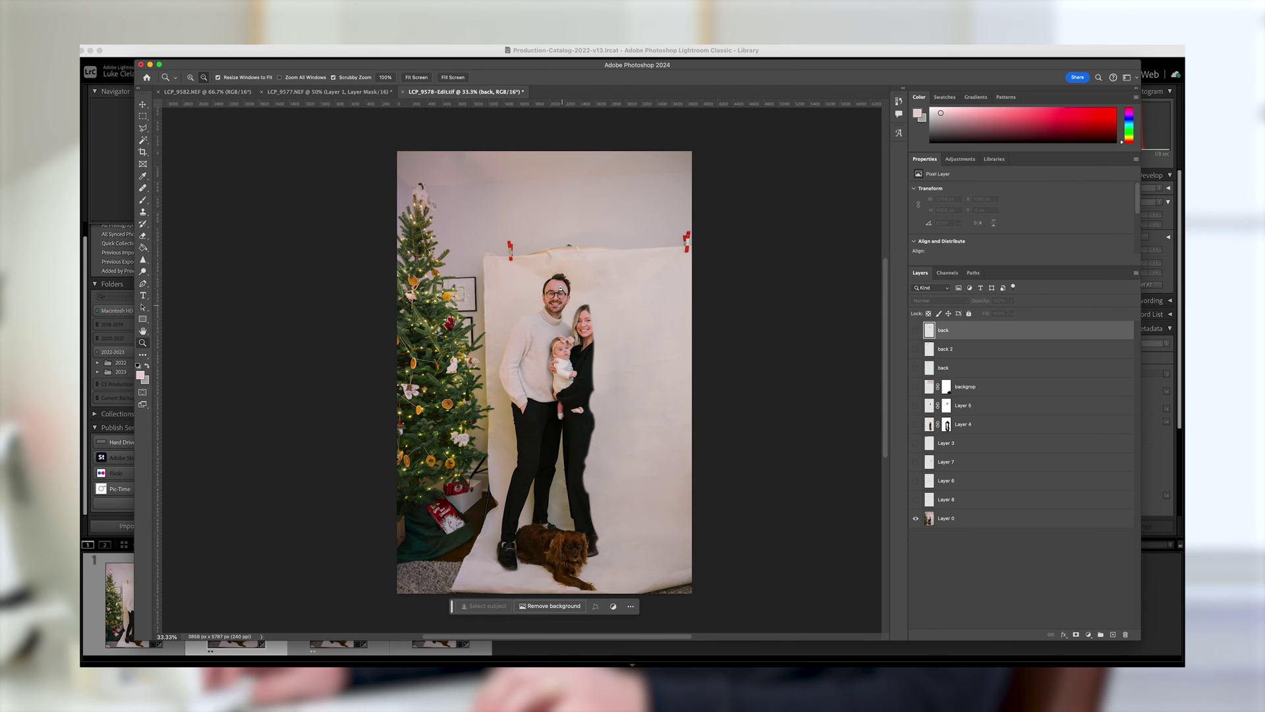
pyautogui.click(573, 348)
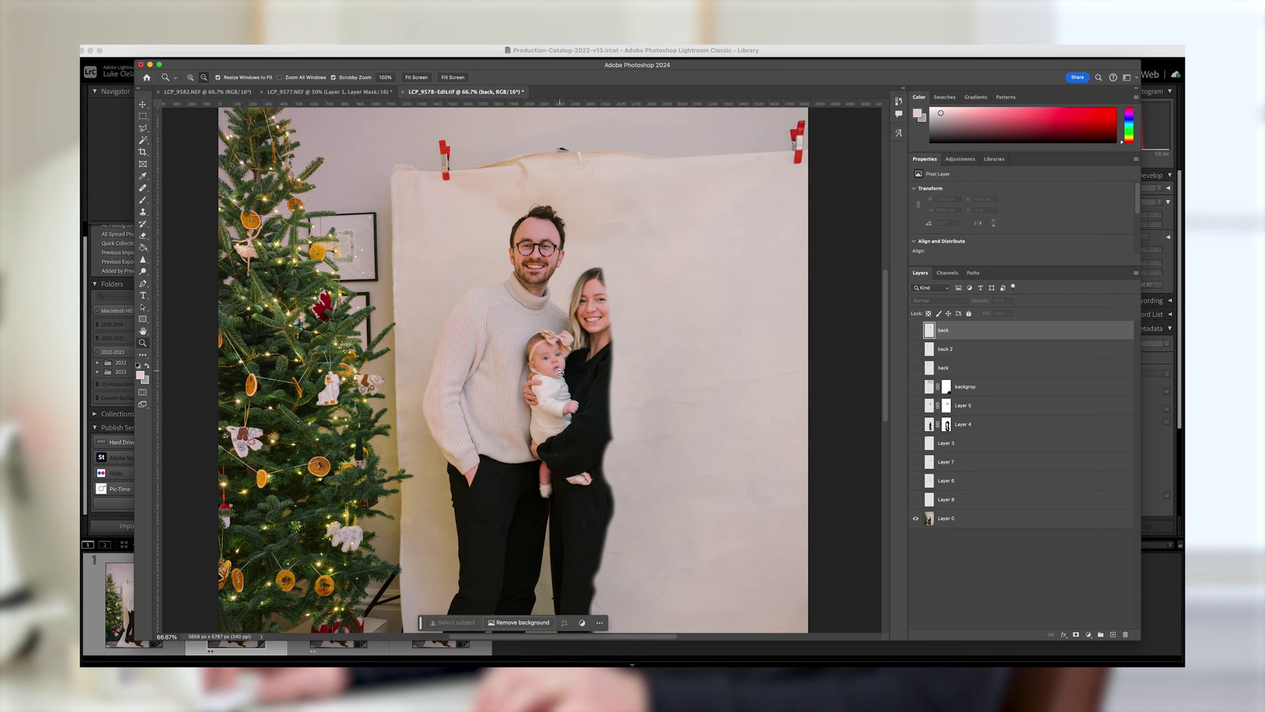
pyautogui.keyDown('alt'); pyautogui.click(559, 371); pyautogui.keyUp('alt')
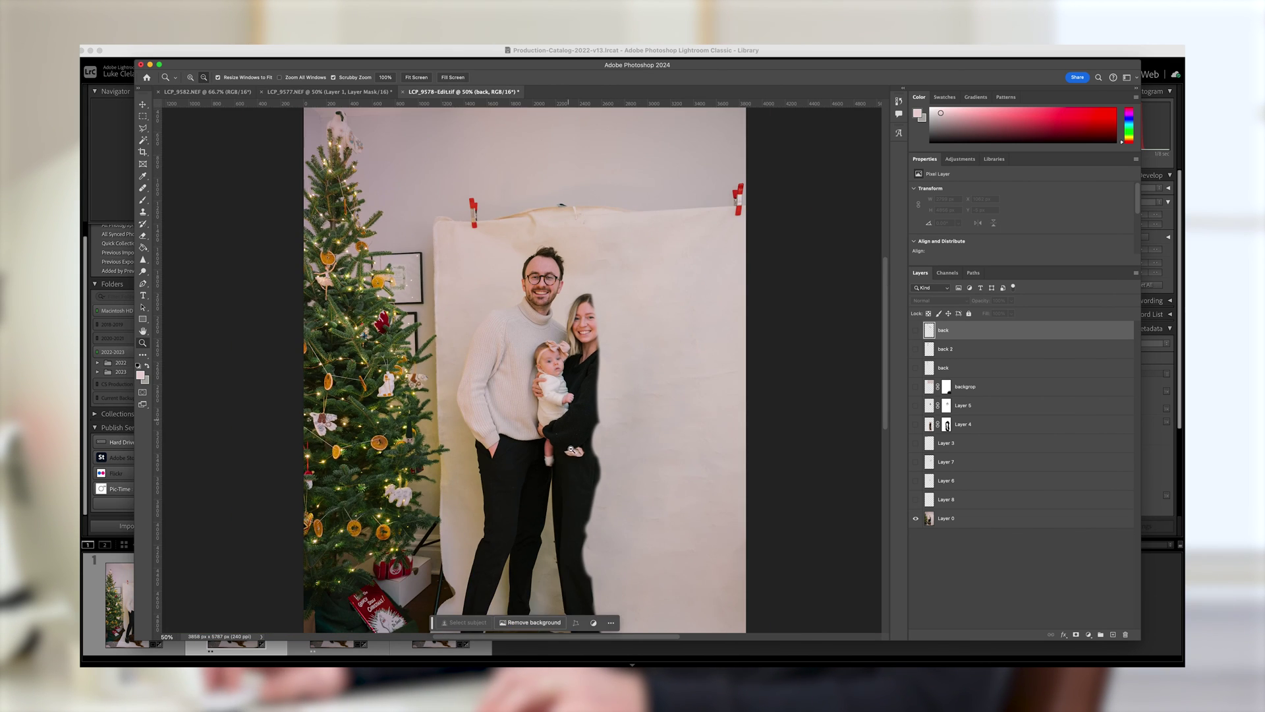
# Step: Show the hidden layers one at a time from just above Layer 0 up through Layer 4, examining what each adds to the couple
pyautogui.click(561, 361)
pyautogui.keyDown('alt'); pyautogui.click(561, 361); pyautogui.keyUp('alt')
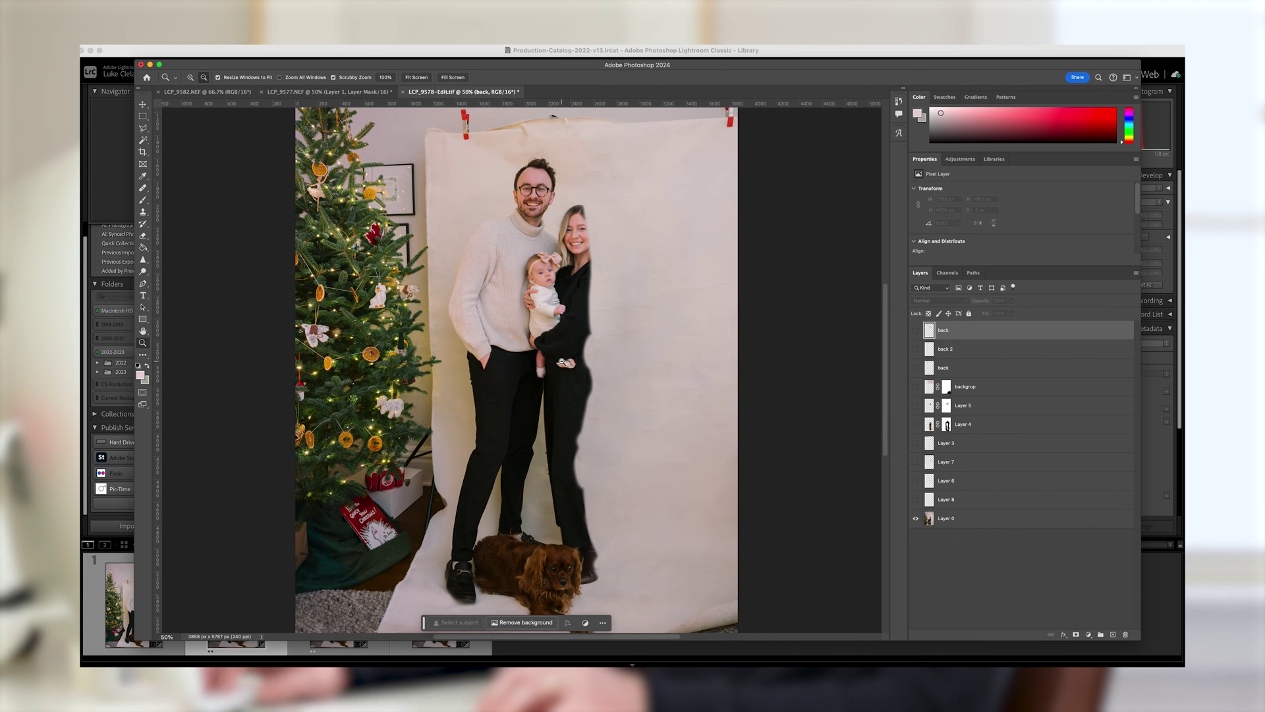
pyautogui.click(915, 503)
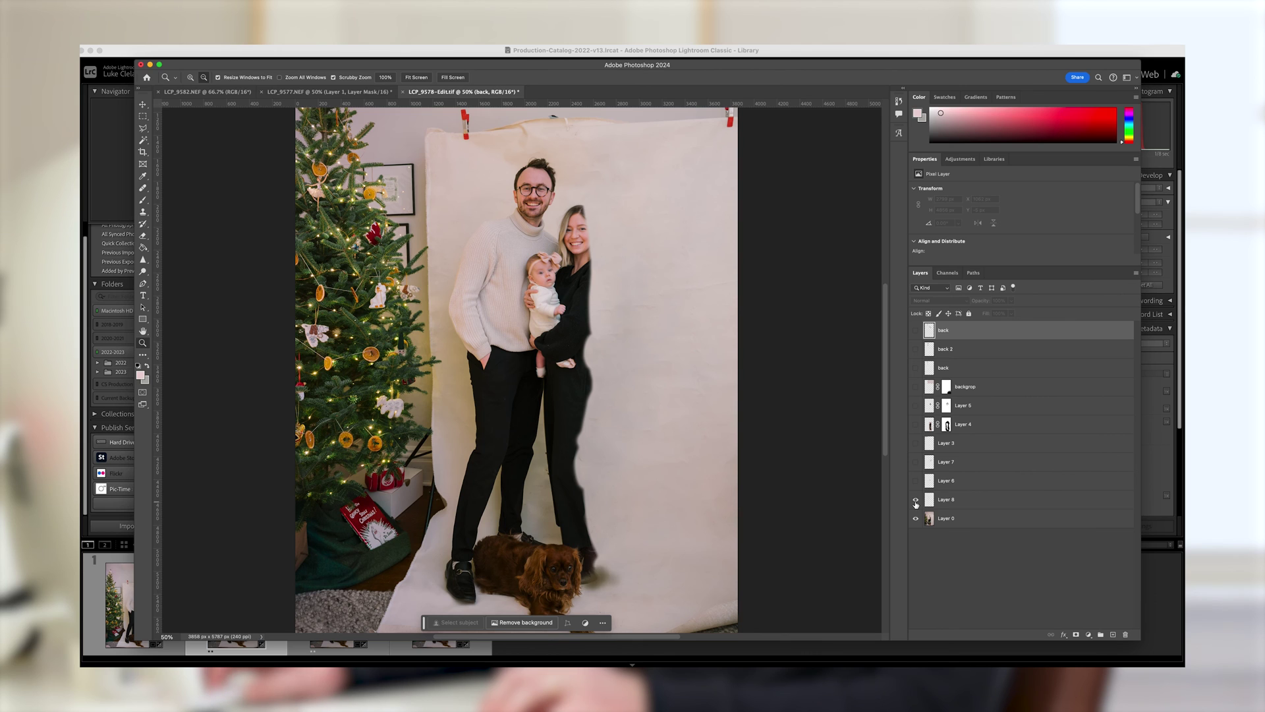
pyautogui.click(919, 483)
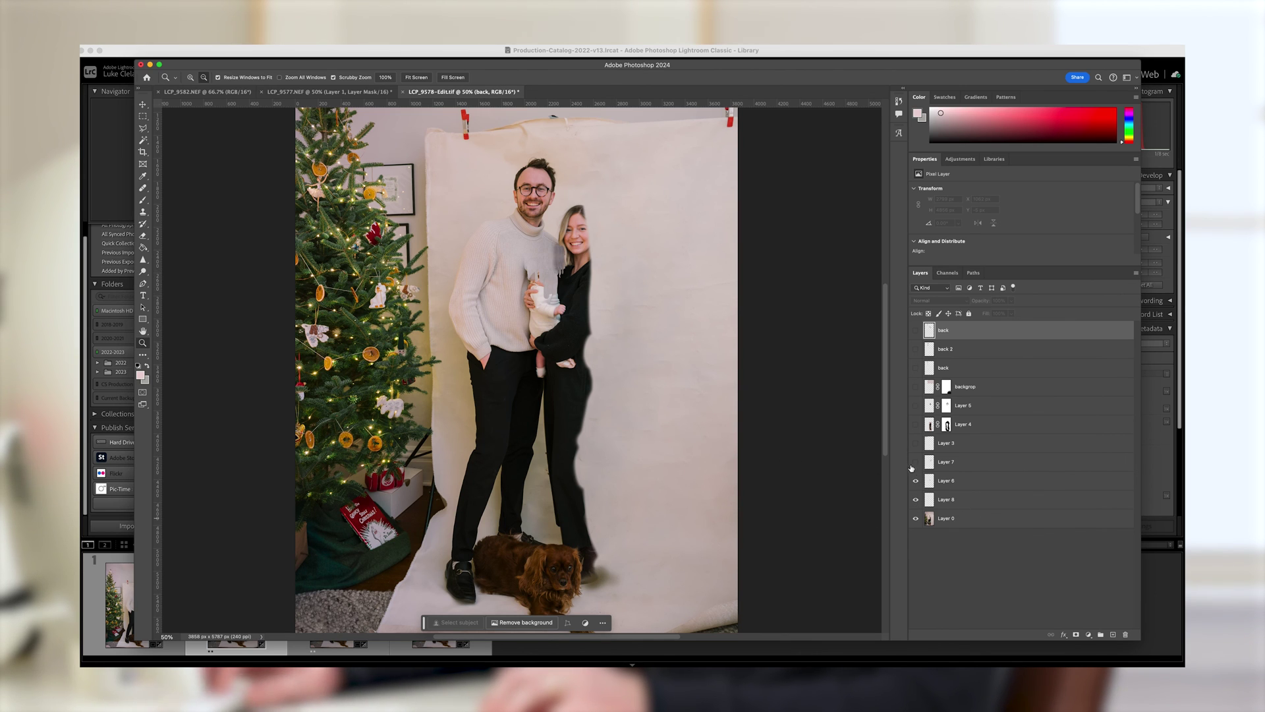
pyautogui.click(915, 463)
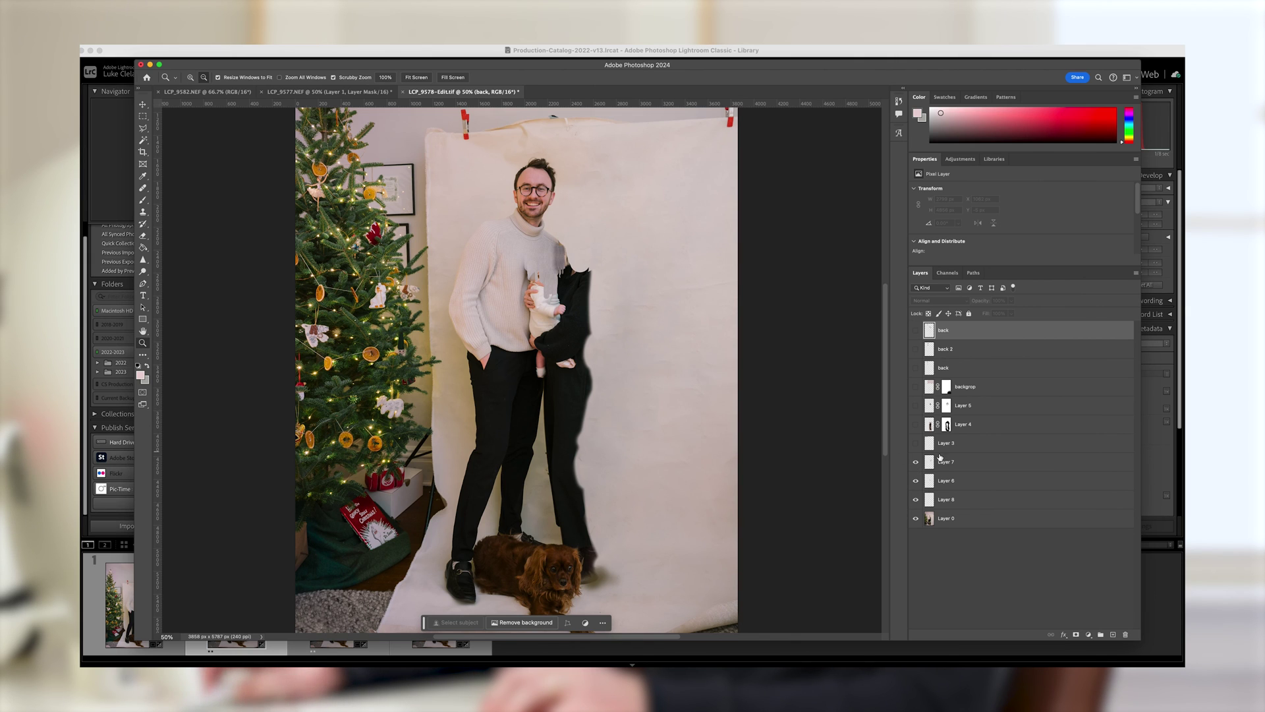
pyautogui.click(915, 425)
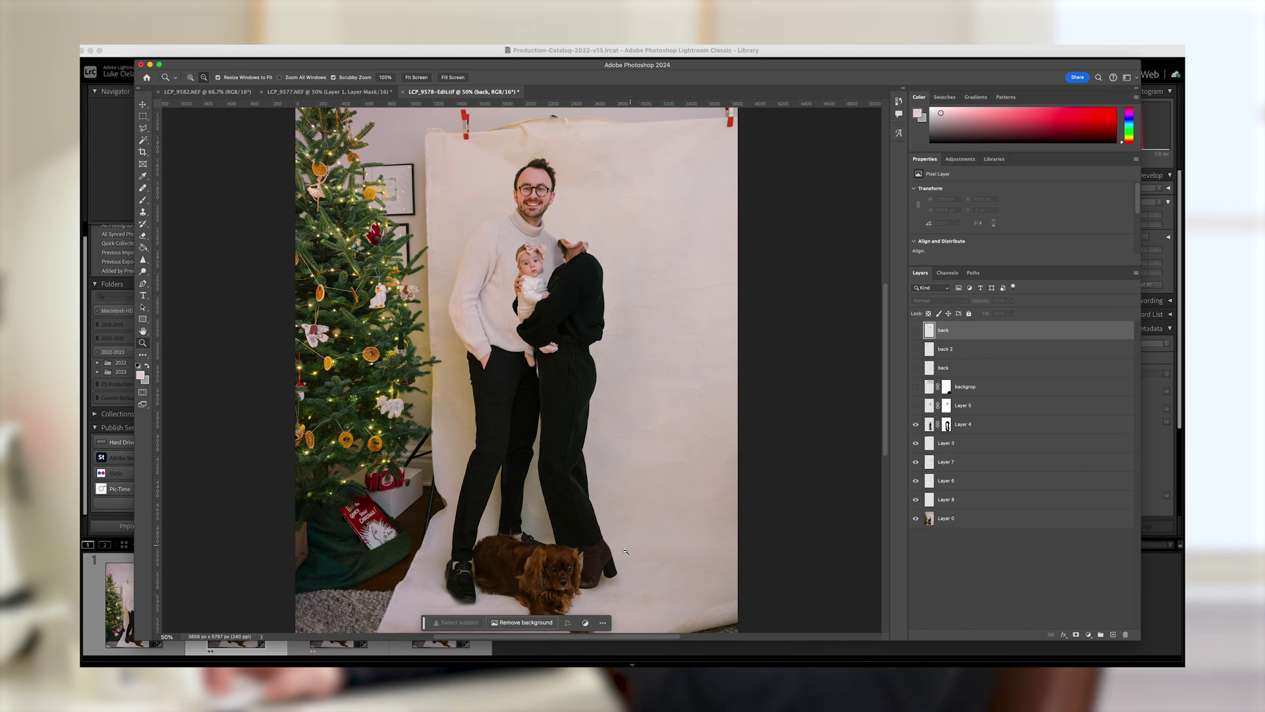
# Step: Show Layer 5, the backdrop layer and the three back layers, comparing the backdrop off and on, and examine the full composite
pyautogui.click(915, 406)
pyautogui.click(915, 386)
pyautogui.click(915, 386)
pyautogui.click(915, 386)
pyautogui.moveTo(915, 368); pyautogui.dragTo(916, 330)
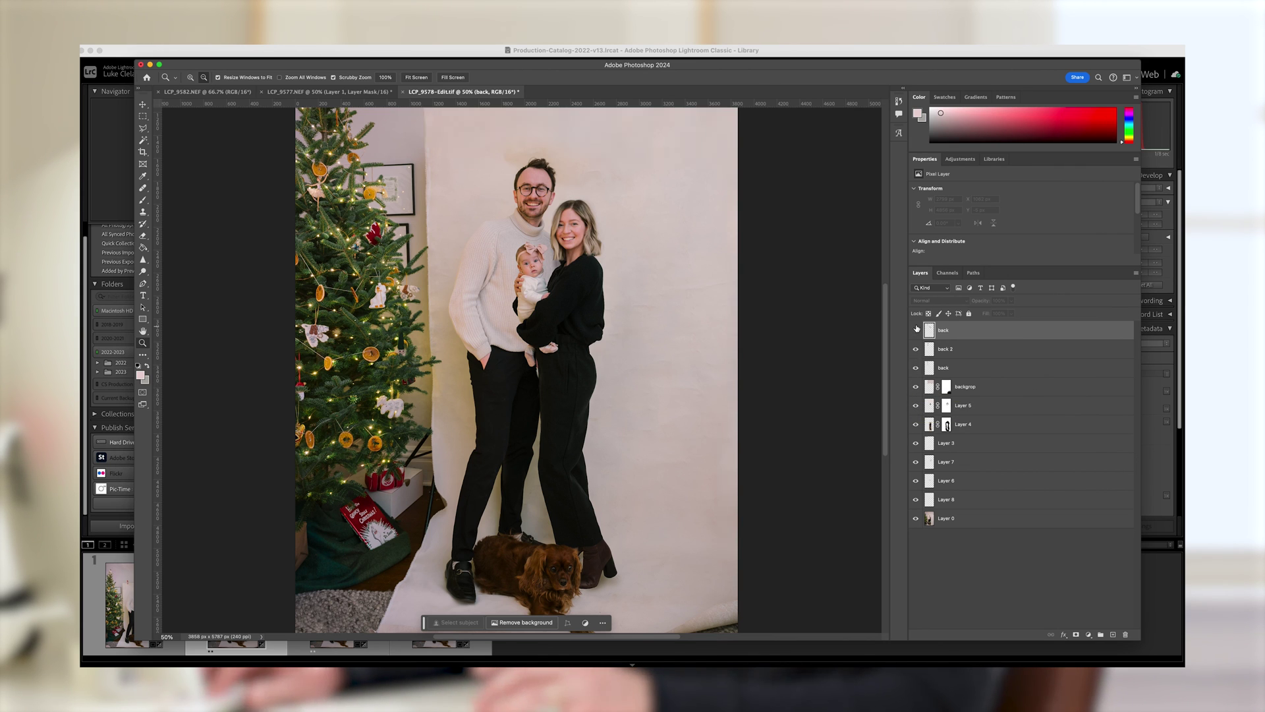
pyautogui.click(563, 354)
pyautogui.keyDown('alt'); pyautogui.click(564, 354); pyautogui.keyUp('alt')
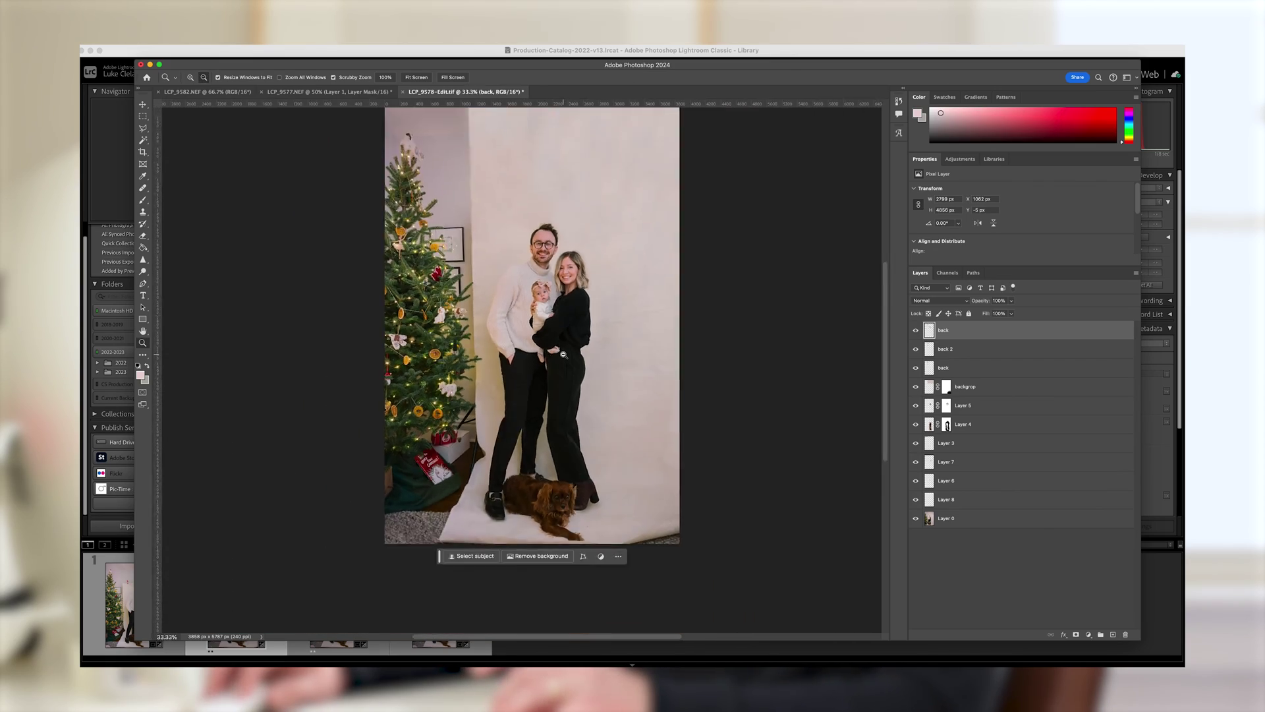